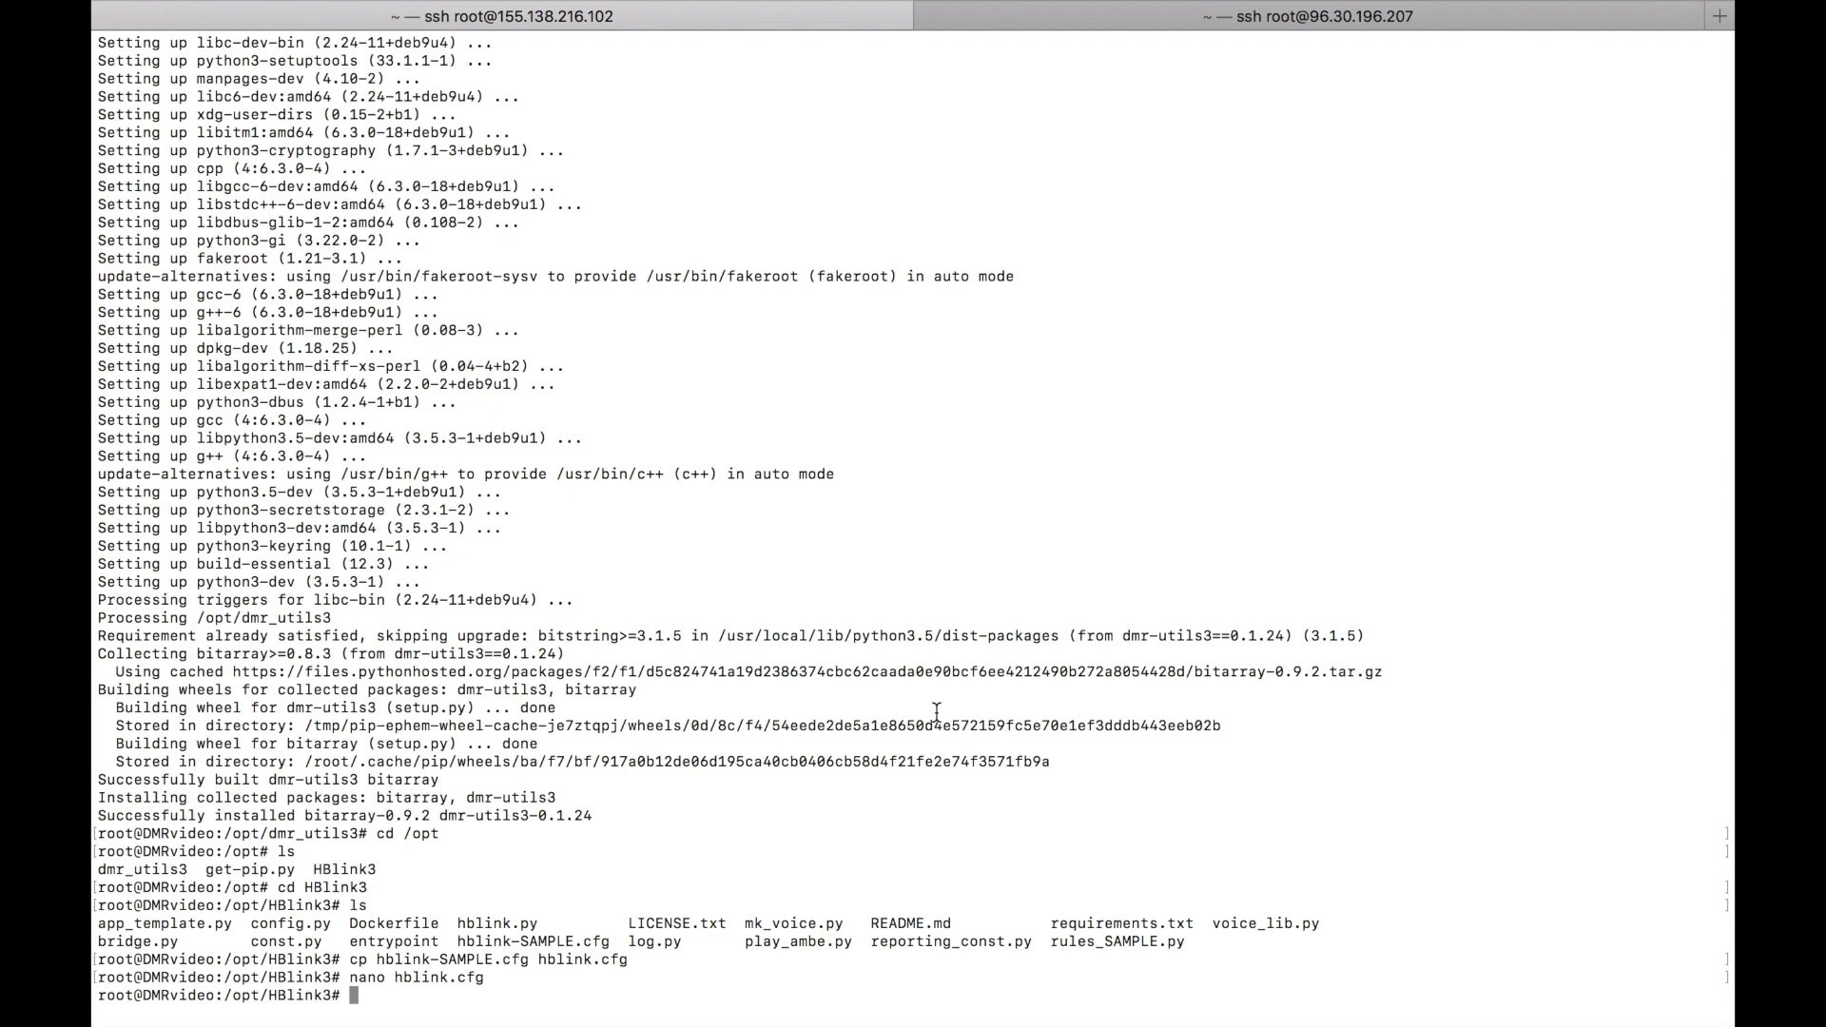
# Step: List the HBlink3 folder and copy rules_SAMPLE.py to a new rules.py
pyautogui.write('ls')
pyautogui.press('Return')
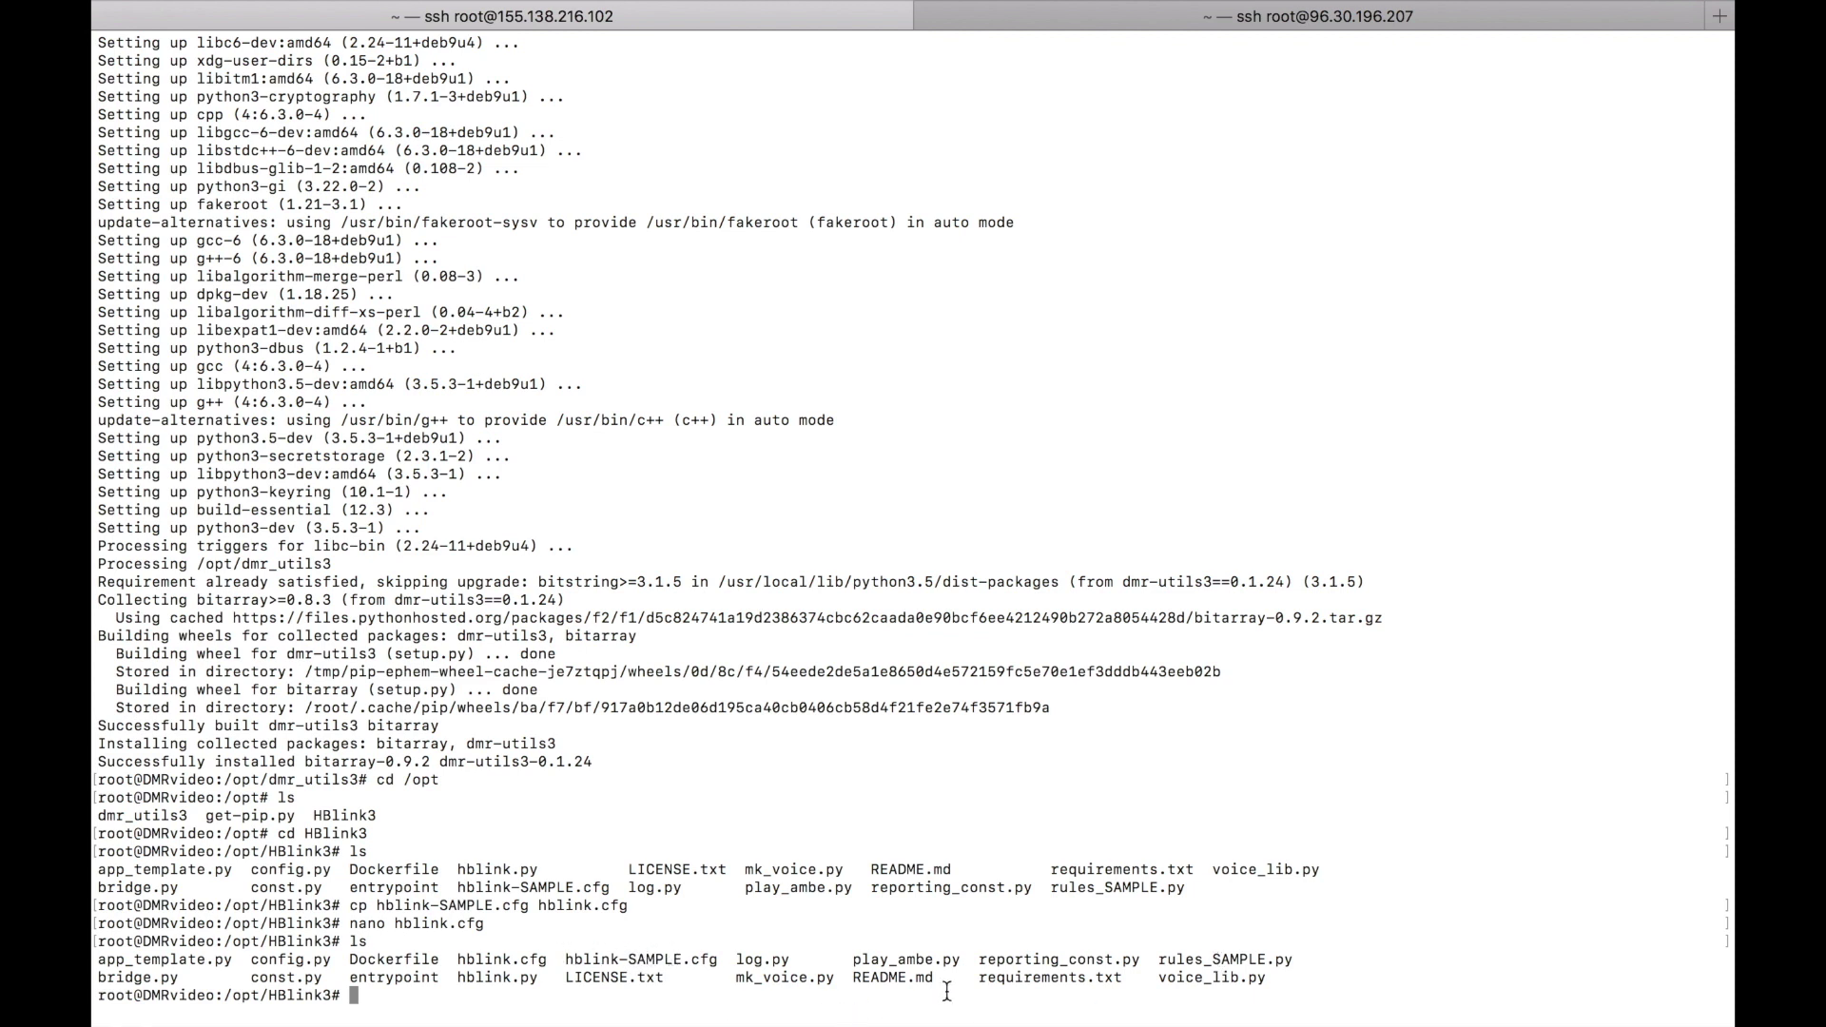
pyautogui.write('cp rules_SAMPLE.py rules')
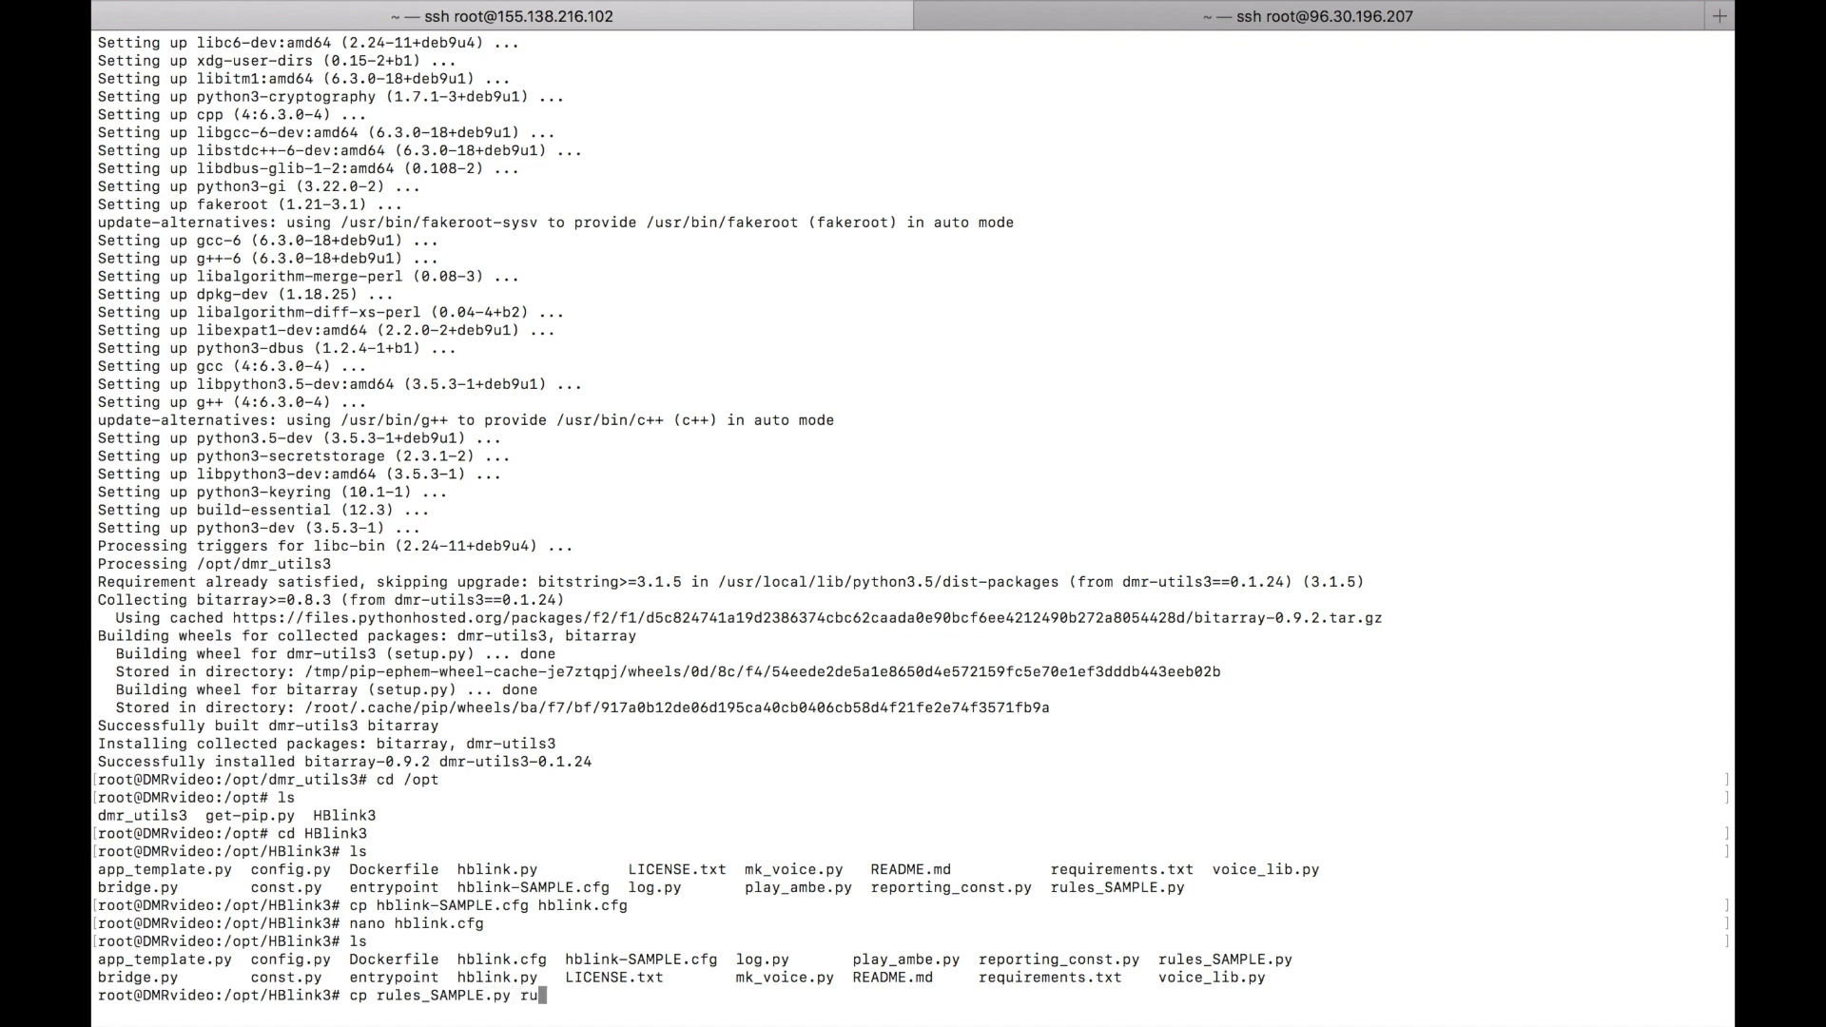
pyautogui.write('.py')
pyautogui.press('Return')
# Step: List the folder again to confirm rules.py exists, and enter nano rules.py
pyautogui.write('ls')
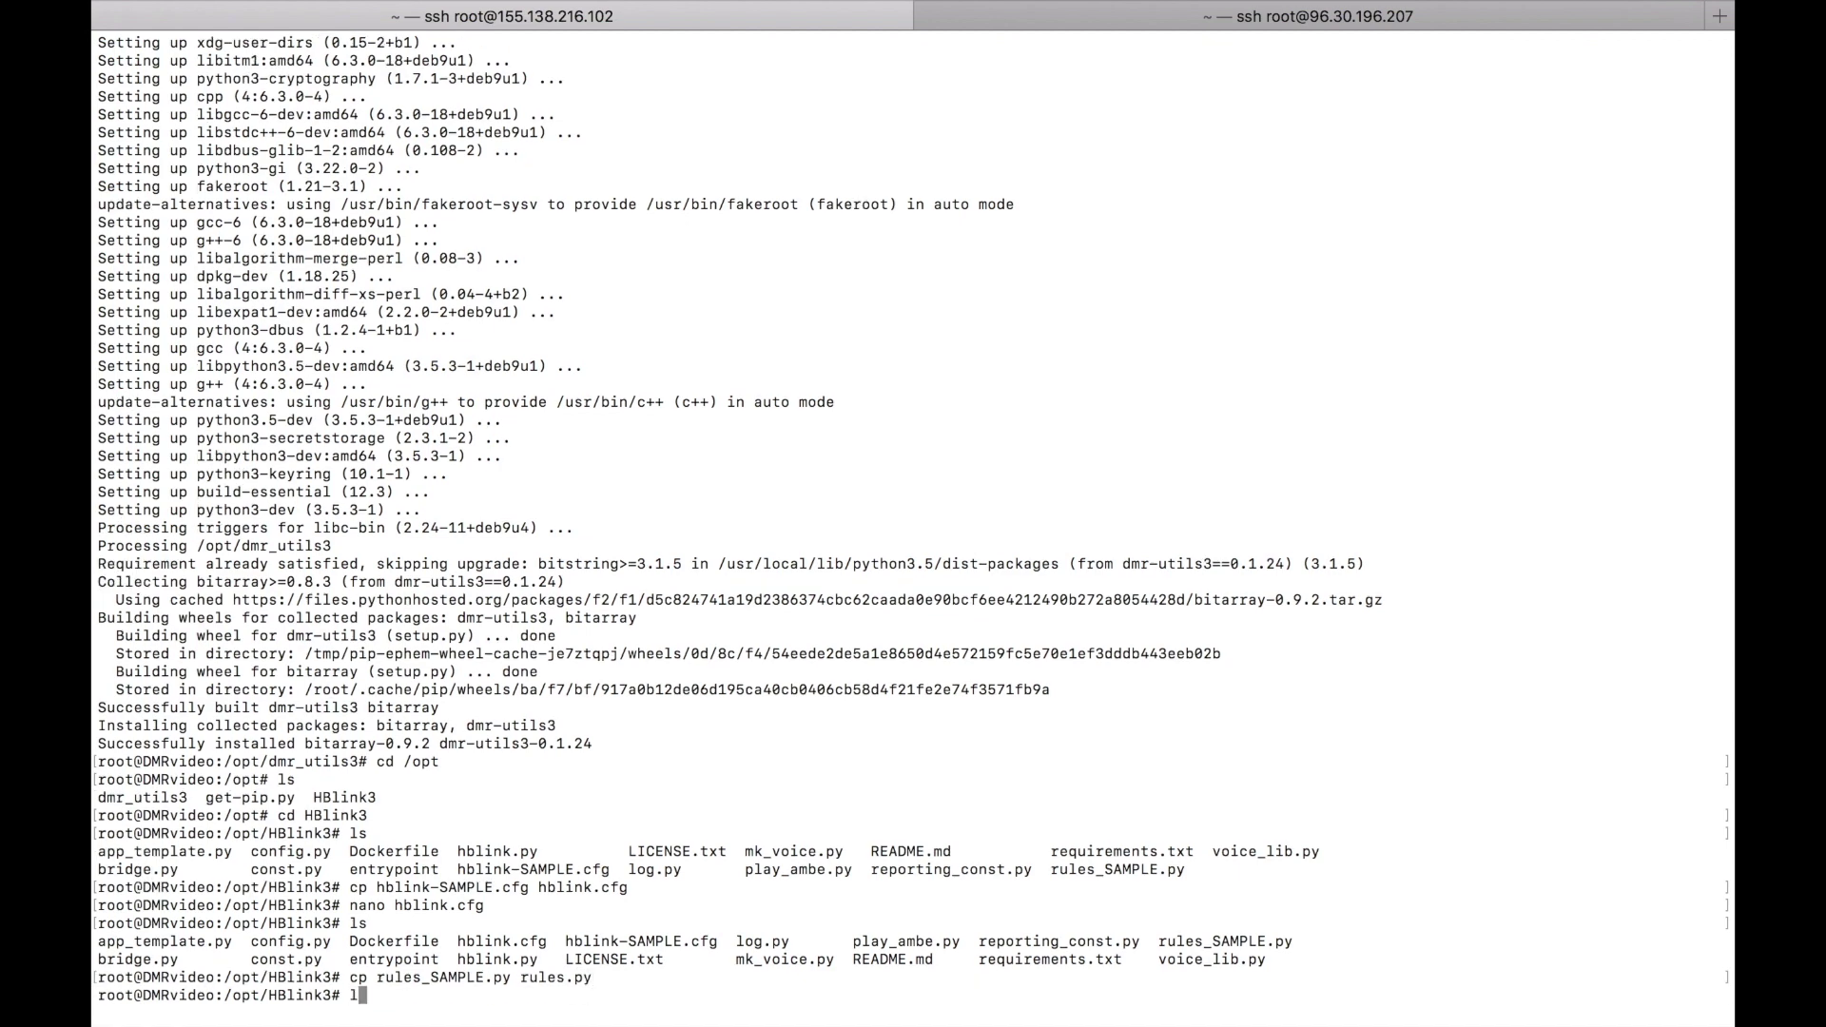
pyautogui.press('Return')
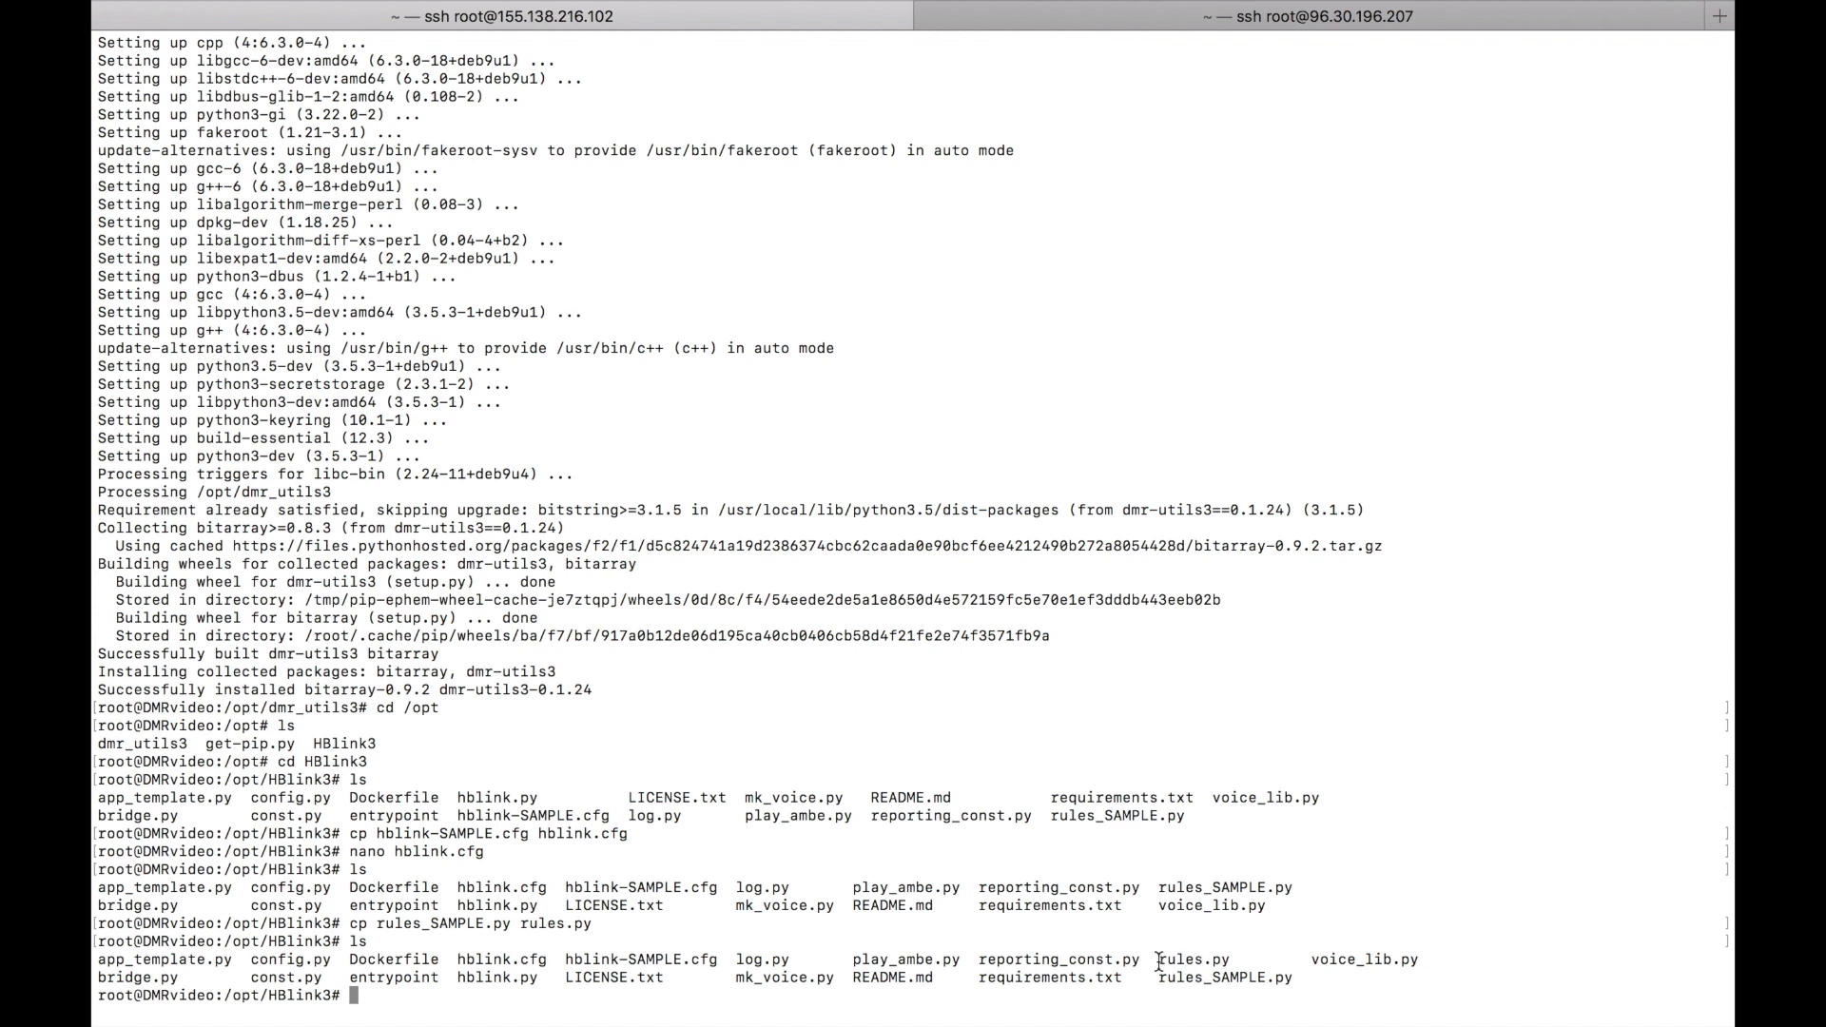
pyautogui.write('nano rules.py')
# Step: Open rules.py in nano to view the sample WORLDWIDE, ENGLISH and STATEWIDE bridges
pyautogui.press('Return')
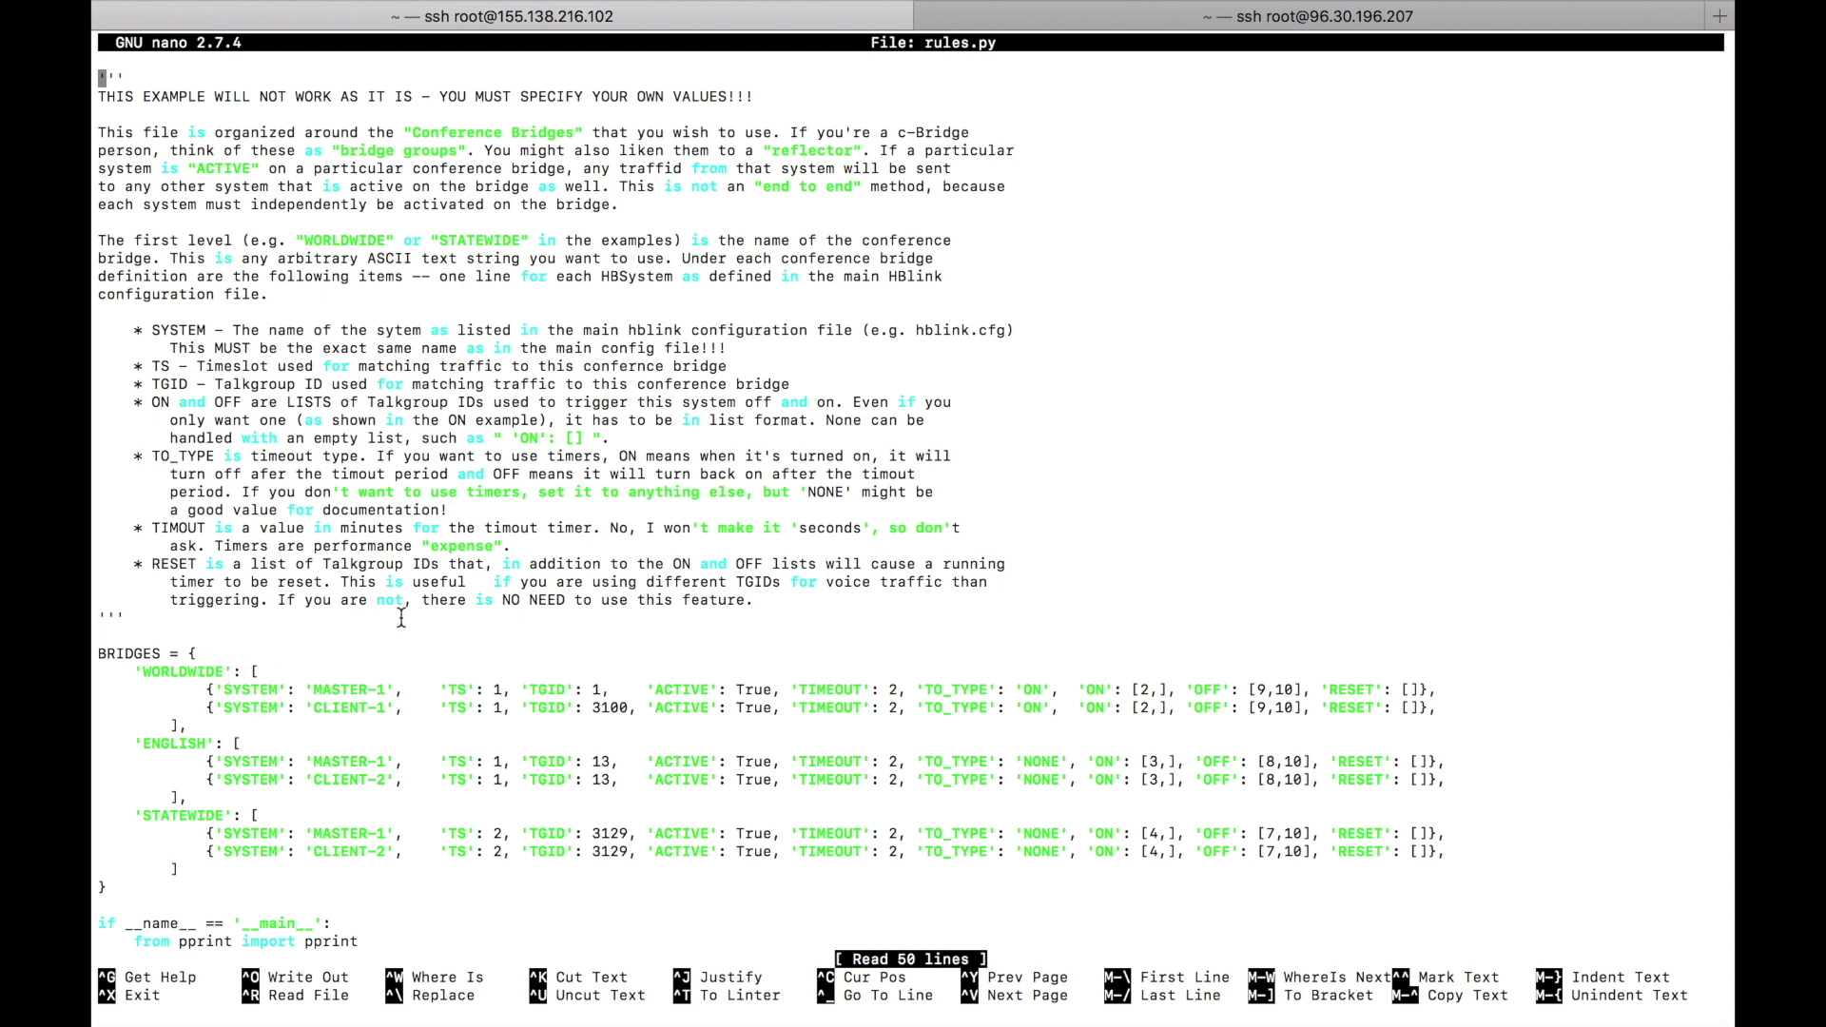
# Step: Replace the bridge name WORLDWIDE with LOCAL in uppercase
pyautogui.press('Down')
pyautogui.press('Down')
pyautogui.press('Down')
pyautogui.press('Down')
pyautogui.press('Down')
pyautogui.press('Down')
pyautogui.press('Down')
pyautogui.press('Down')
pyautogui.press('Down')
pyautogui.press('Down')
pyautogui.press('Down')
pyautogui.press('Down')
pyautogui.press('Down')
pyautogui.press('Down')
pyautogui.press('Down')
pyautogui.press('Down')
pyautogui.press('Down')
pyautogui.press('Down')
pyautogui.press('Down')
pyautogui.press('Down')
pyautogui.press('Down')
pyautogui.press('Down')
pyautogui.press('Down')
pyautogui.press('Down')
pyautogui.press('Down')
pyautogui.press('Down')
pyautogui.press('Down')
pyautogui.press('Down')
pyautogui.press('Down')
pyautogui.press('Down')
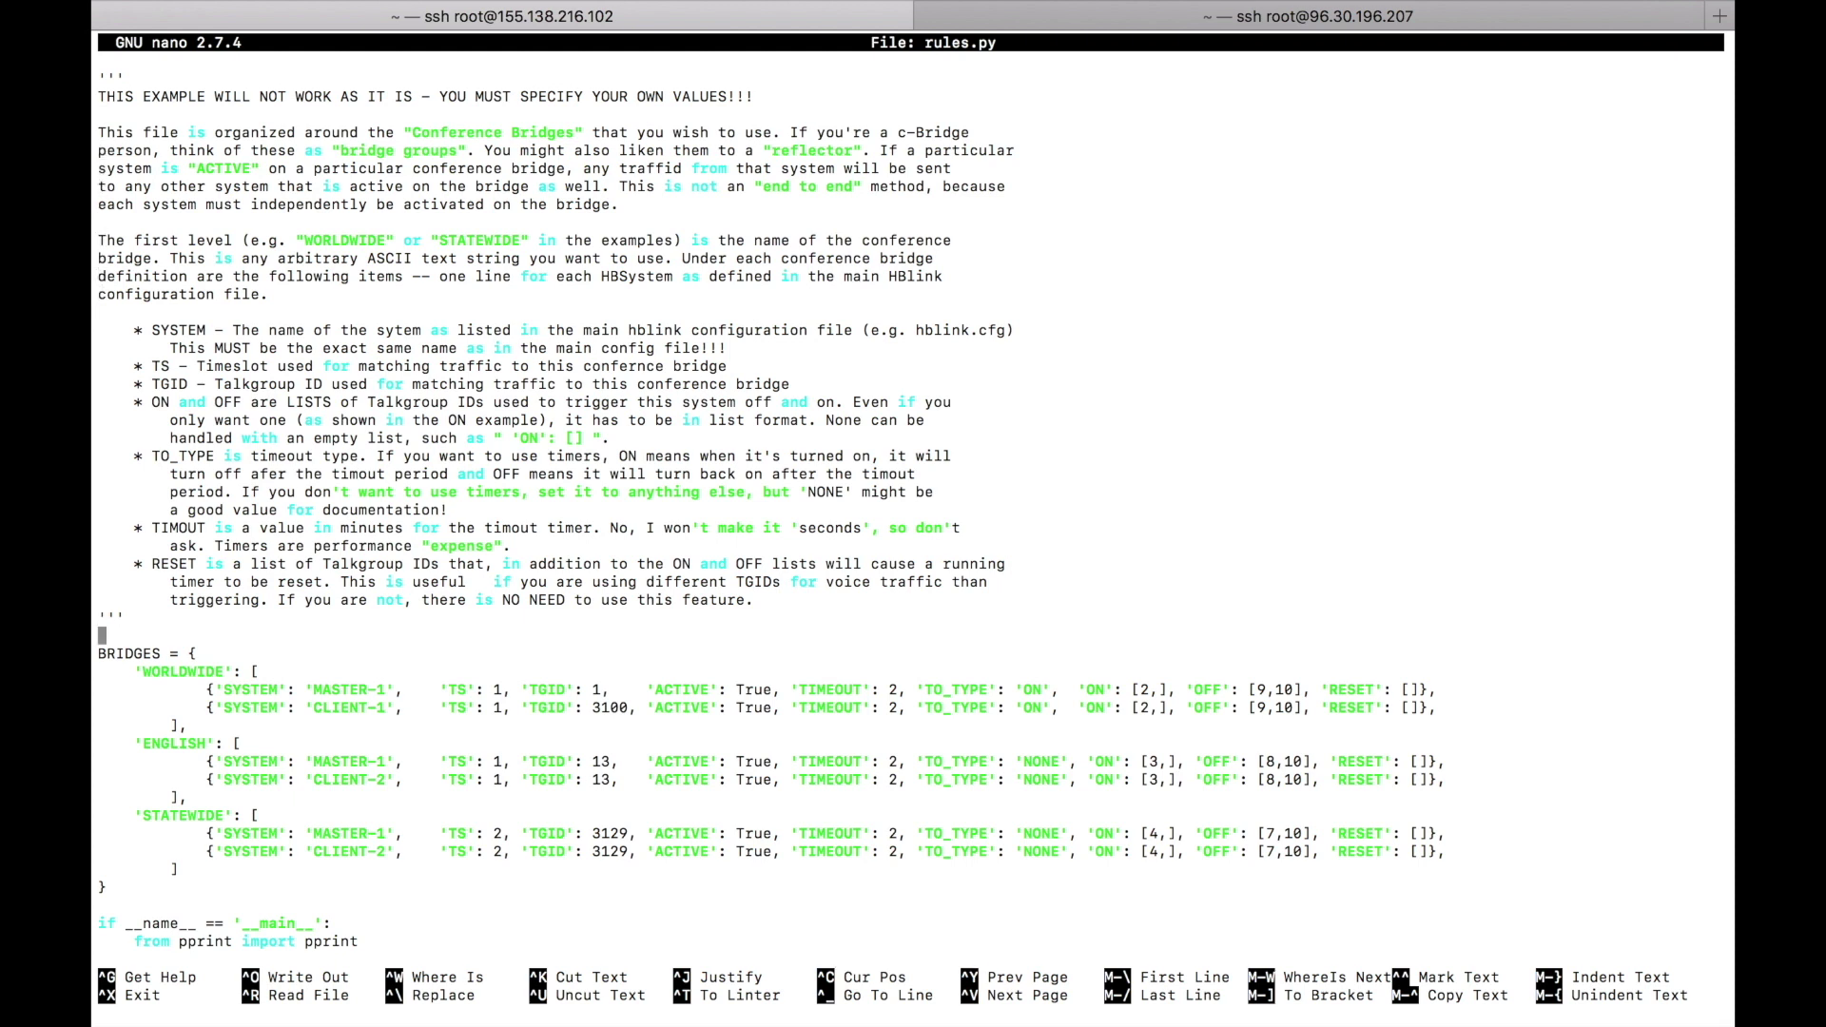
pyautogui.press('Right')
pyautogui.press('Right')
pyautogui.press('Right')
pyautogui.press('Right')
pyautogui.press('Right')
pyautogui.press('Right')
pyautogui.press('Right')
pyautogui.press('Right')
pyautogui.press('Right')
pyautogui.press('Right')
pyautogui.press('Right')
pyautogui.press('Right')
pyautogui.press('Right')
pyautogui.press('Right')
pyautogui.press('BackSpace')
pyautogui.press('BackSpace')
pyautogui.press('BackSpace')
pyautogui.press('BackSpace')
pyautogui.press('BackSpace')
pyautogui.press('BackSpace')
pyautogui.press('BackSpace')
pyautogui.press('BackSpace')
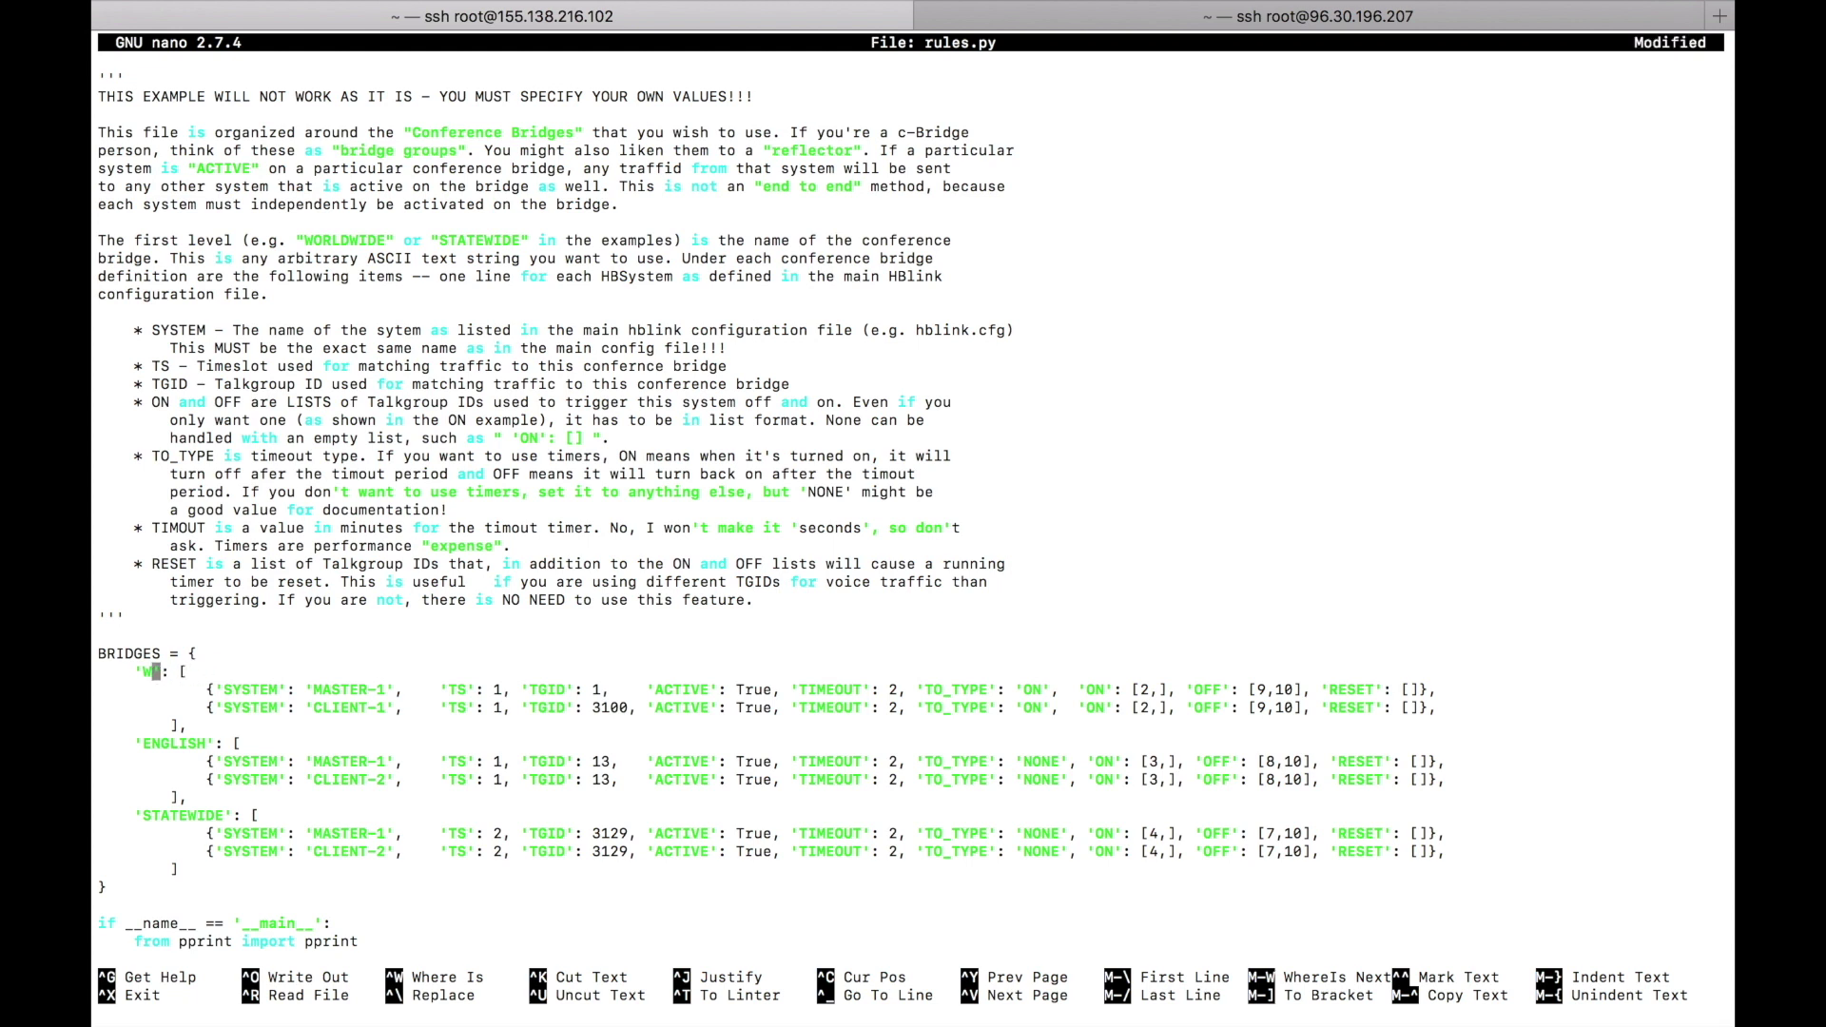
pyautogui.press('BackSpace')
pyautogui.write('Local')
pyautogui.press('BackSpace')
pyautogui.press('BackSpace')
pyautogui.press('BackSpace')
pyautogui.press('BackSpace')
pyautogui.write('OCAL')
pyautogui.press('Down')
pyautogui.press('Right')
pyautogui.press('Right')
pyautogui.press('Right')
pyautogui.press('Right')
pyautogui.press('Right')
pyautogui.press('Right')
pyautogui.press('Right')
pyautogui.press('Right')
pyautogui.press('Right')
pyautogui.press('Right')
pyautogui.press('Right')
pyautogui.press('Right')
pyautogui.press('Right')
pyautogui.press('Right')
pyautogui.press('Down')
pyautogui.press('Right')
pyautogui.press('Right')
pyautogui.press('Right')
pyautogui.press('Right')
# Step: Change CLIENT-1 to REPEATER-1 and set both LOCAL entries to timeslot 2
pyautogui.click(371, 707)
pyautogui.press('BackSpace')
pyautogui.press('BackSpace')
pyautogui.press('BackSpace')
pyautogui.press('BackSpace')
pyautogui.press('BackSpace')
pyautogui.press('BackSpace')
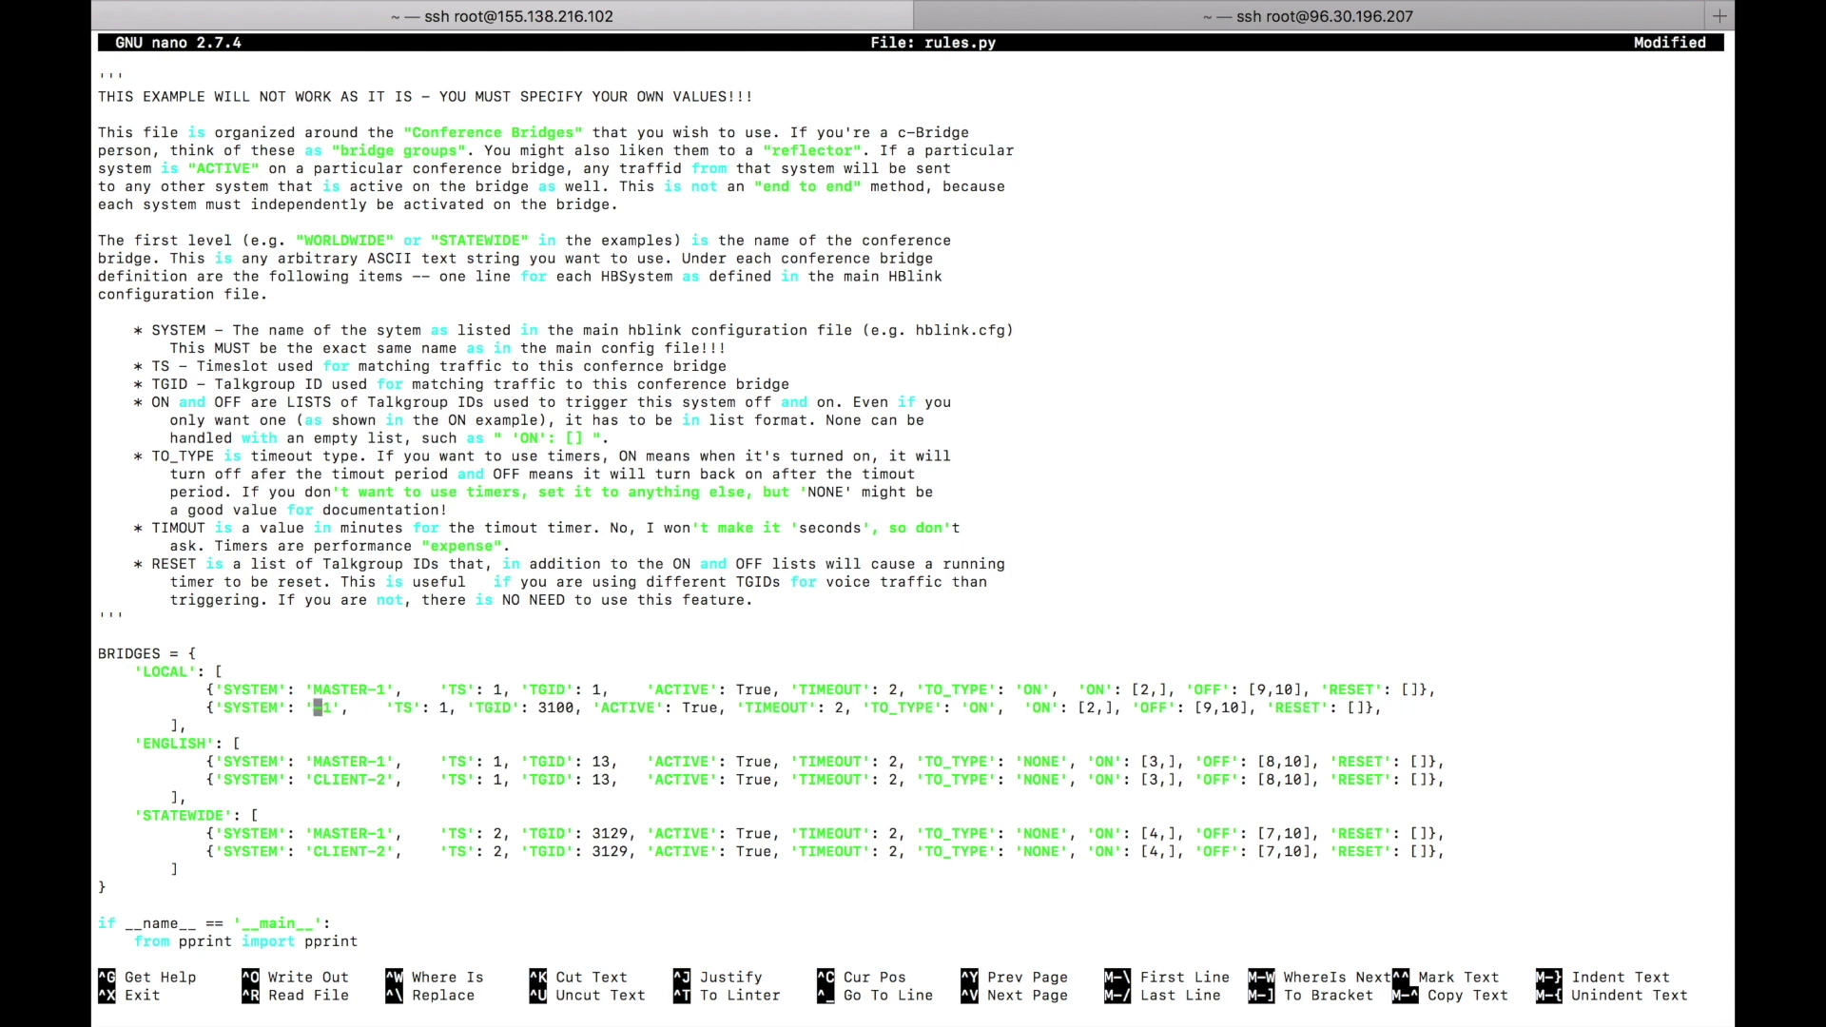
pyautogui.write('REPEAT')
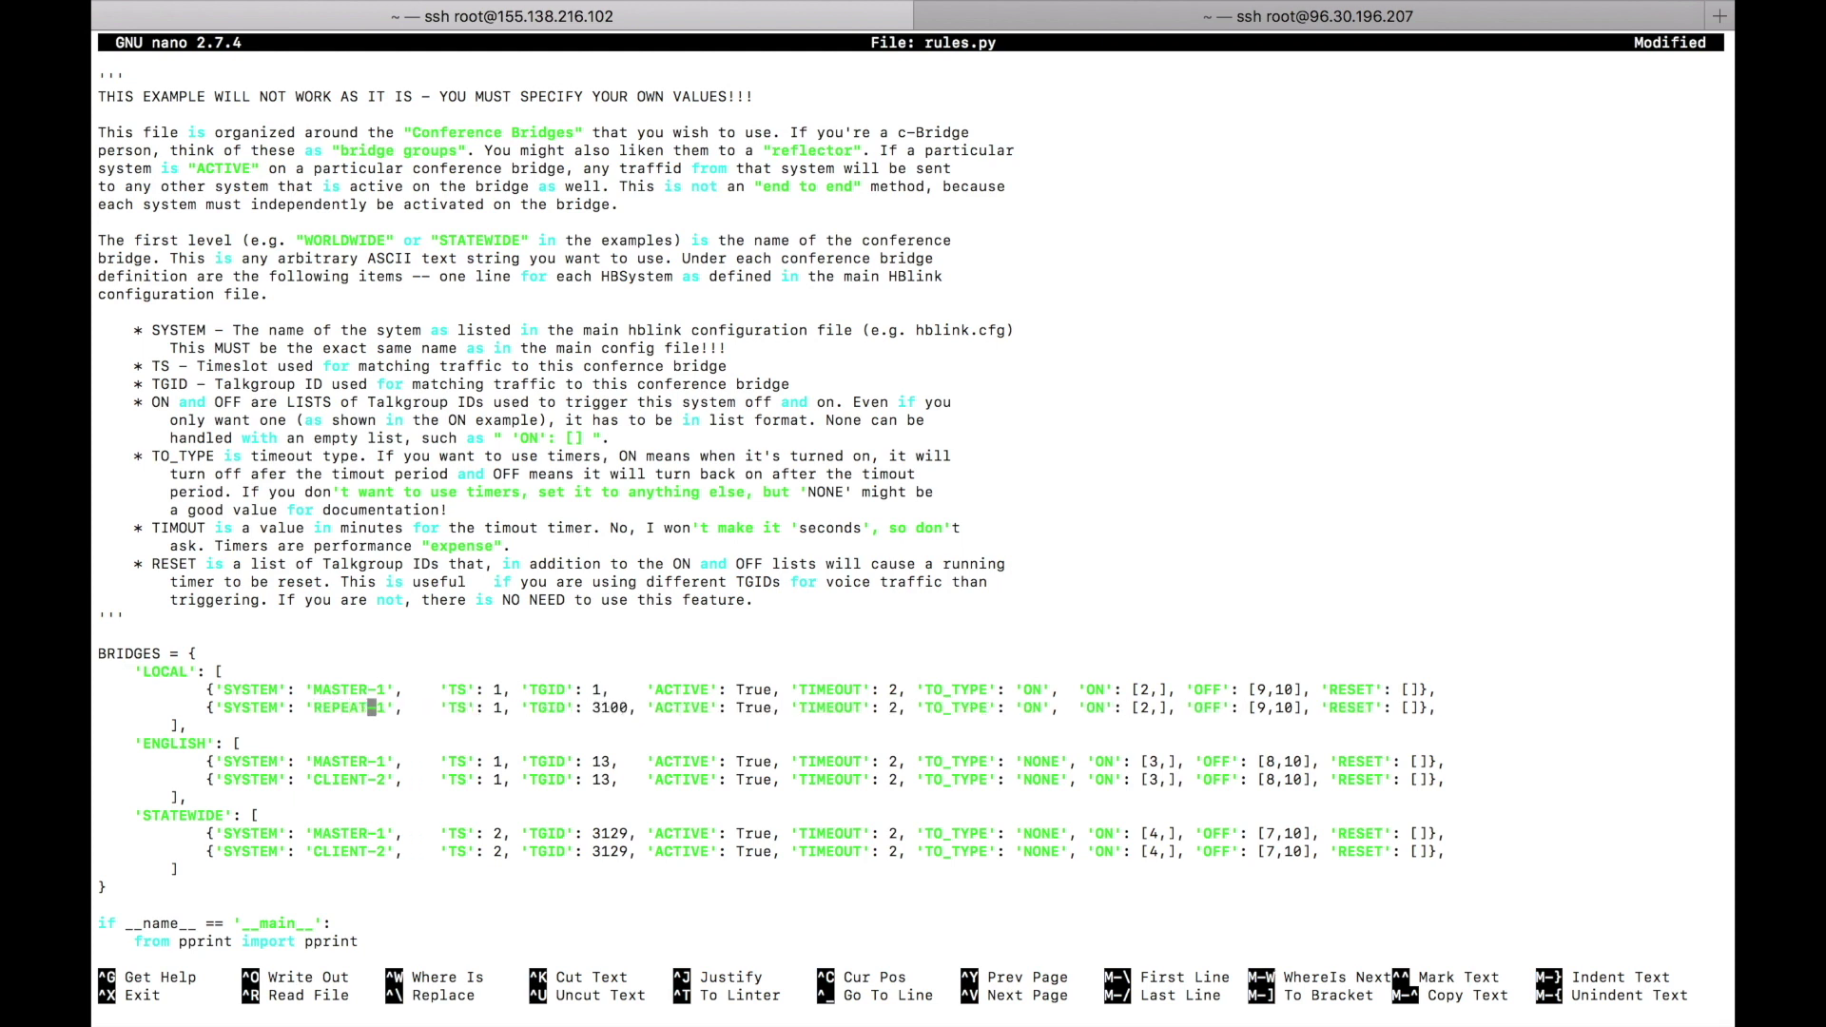
pyautogui.write('ER')
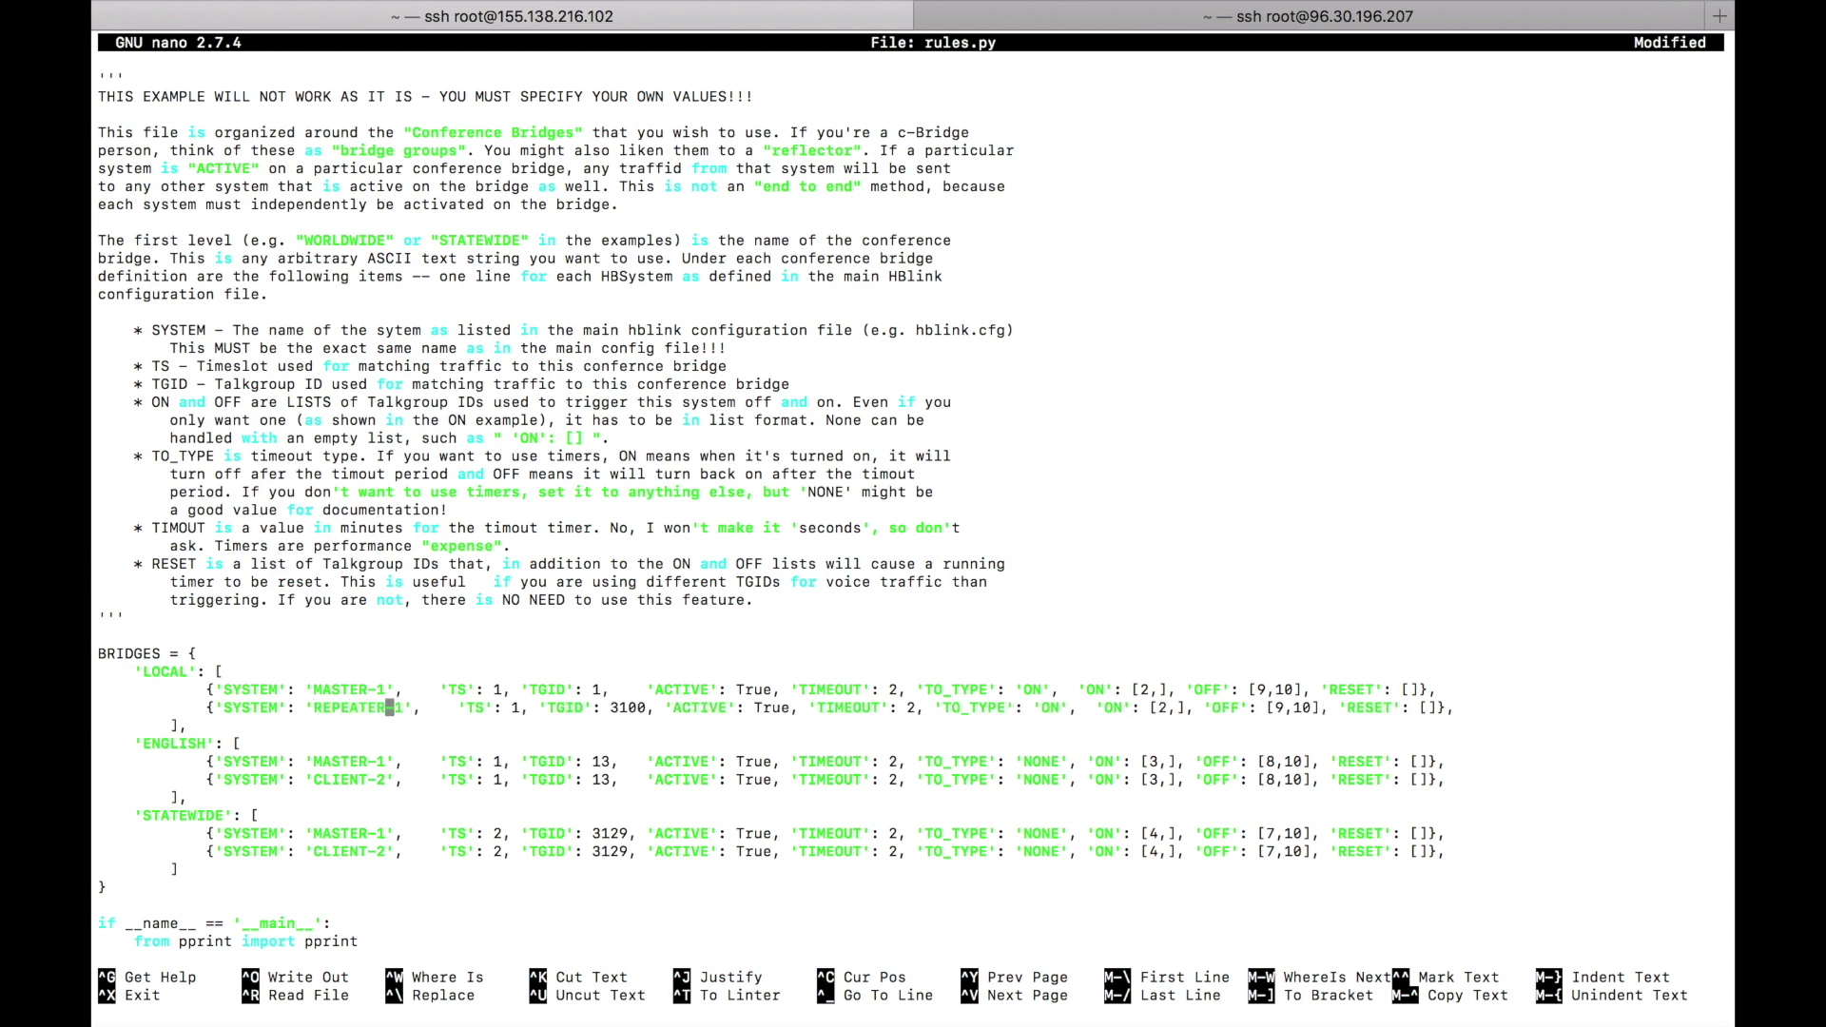
pyautogui.press('Up')
pyautogui.press('Right')
pyautogui.press('Right')
pyautogui.press('Right')
pyautogui.press('Right')
pyautogui.press('Right')
pyautogui.press('Right')
pyautogui.press('Right')
pyautogui.press('Right')
pyautogui.press('Right')
pyautogui.press('Right')
pyautogui.press('Right')
pyautogui.press('Right')
pyautogui.press('Right')
pyautogui.press('BackSpace')
pyautogui.write('2')
pyautogui.press('Down')
# Step: Set the talkgroup to 311342 on both LOCAL entries
pyautogui.press('Right')
pyautogui.press('Right')
pyautogui.press('BackSpace')
pyautogui.write('2')
pyautogui.press('Up')
pyautogui.press('Right')
pyautogui.press('Right')
pyautogui.press('Right')
pyautogui.press('Right')
pyautogui.press('Right')
pyautogui.press('Right')
pyautogui.press('Right')
pyautogui.press('Right')
pyautogui.press('Right')
pyautogui.press('BackSpace')
pyautogui.write('311342')
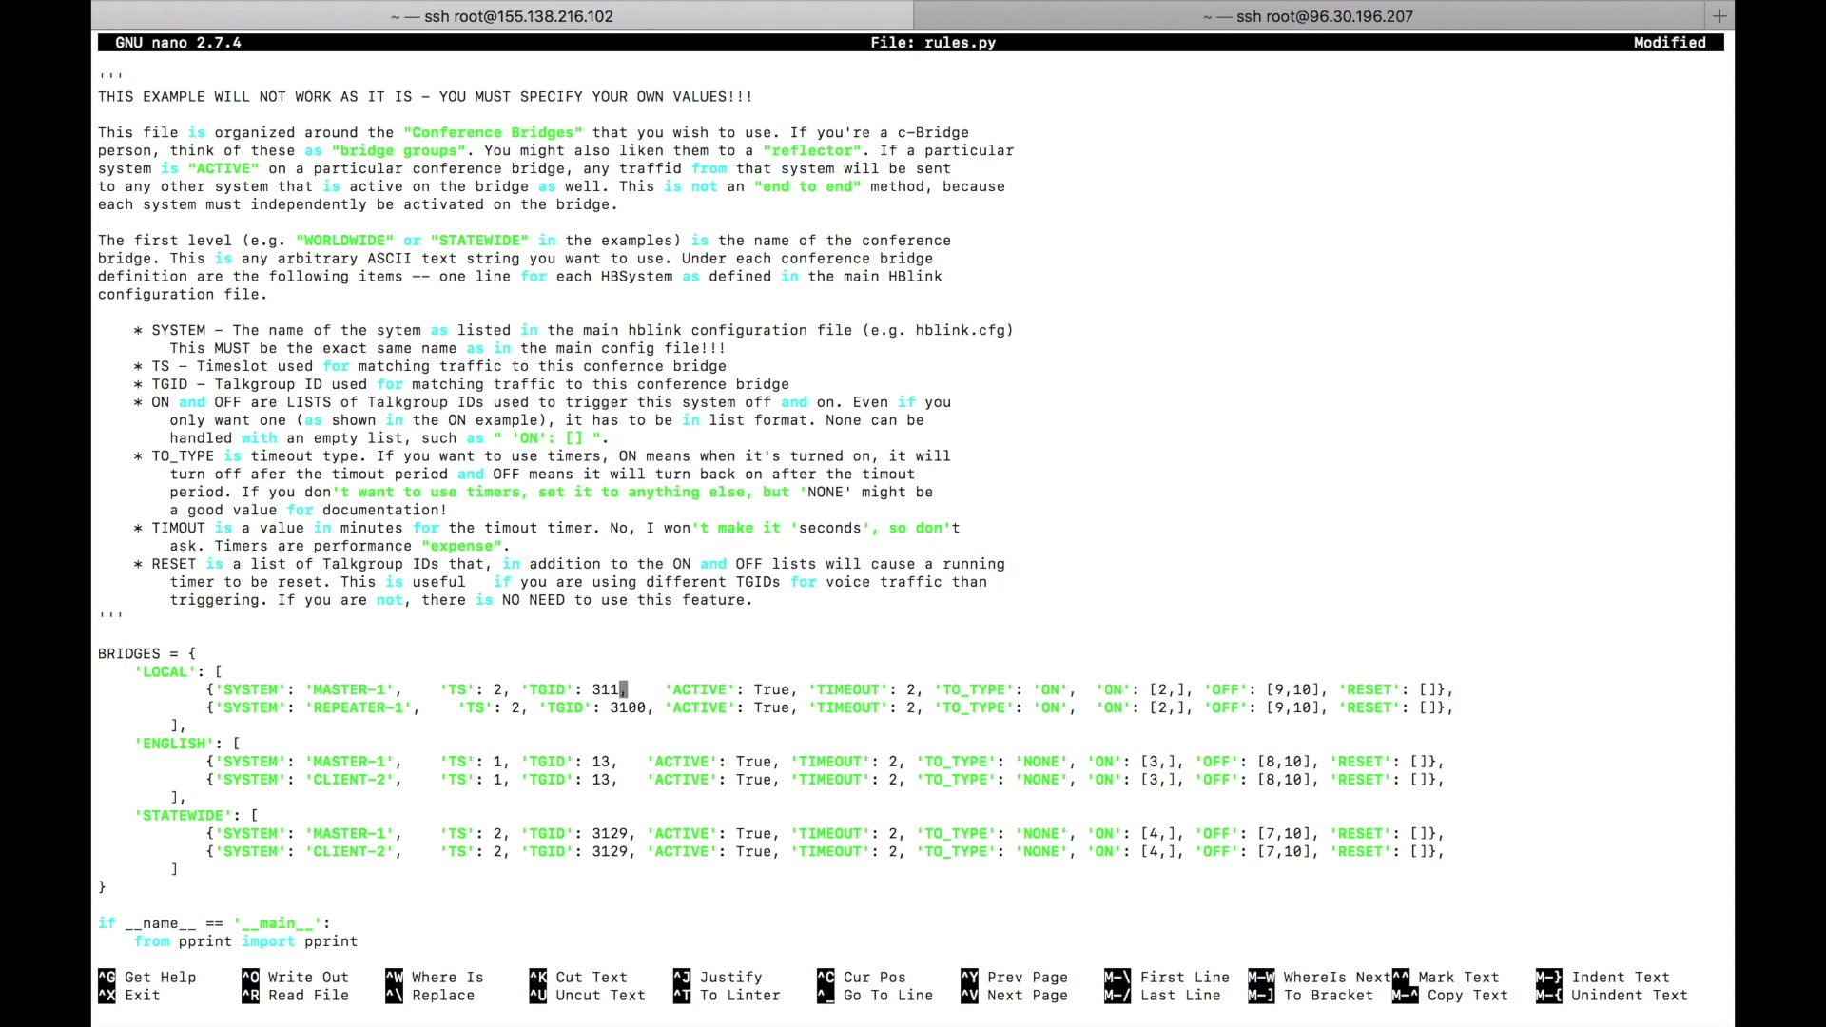
pyautogui.press('Down')
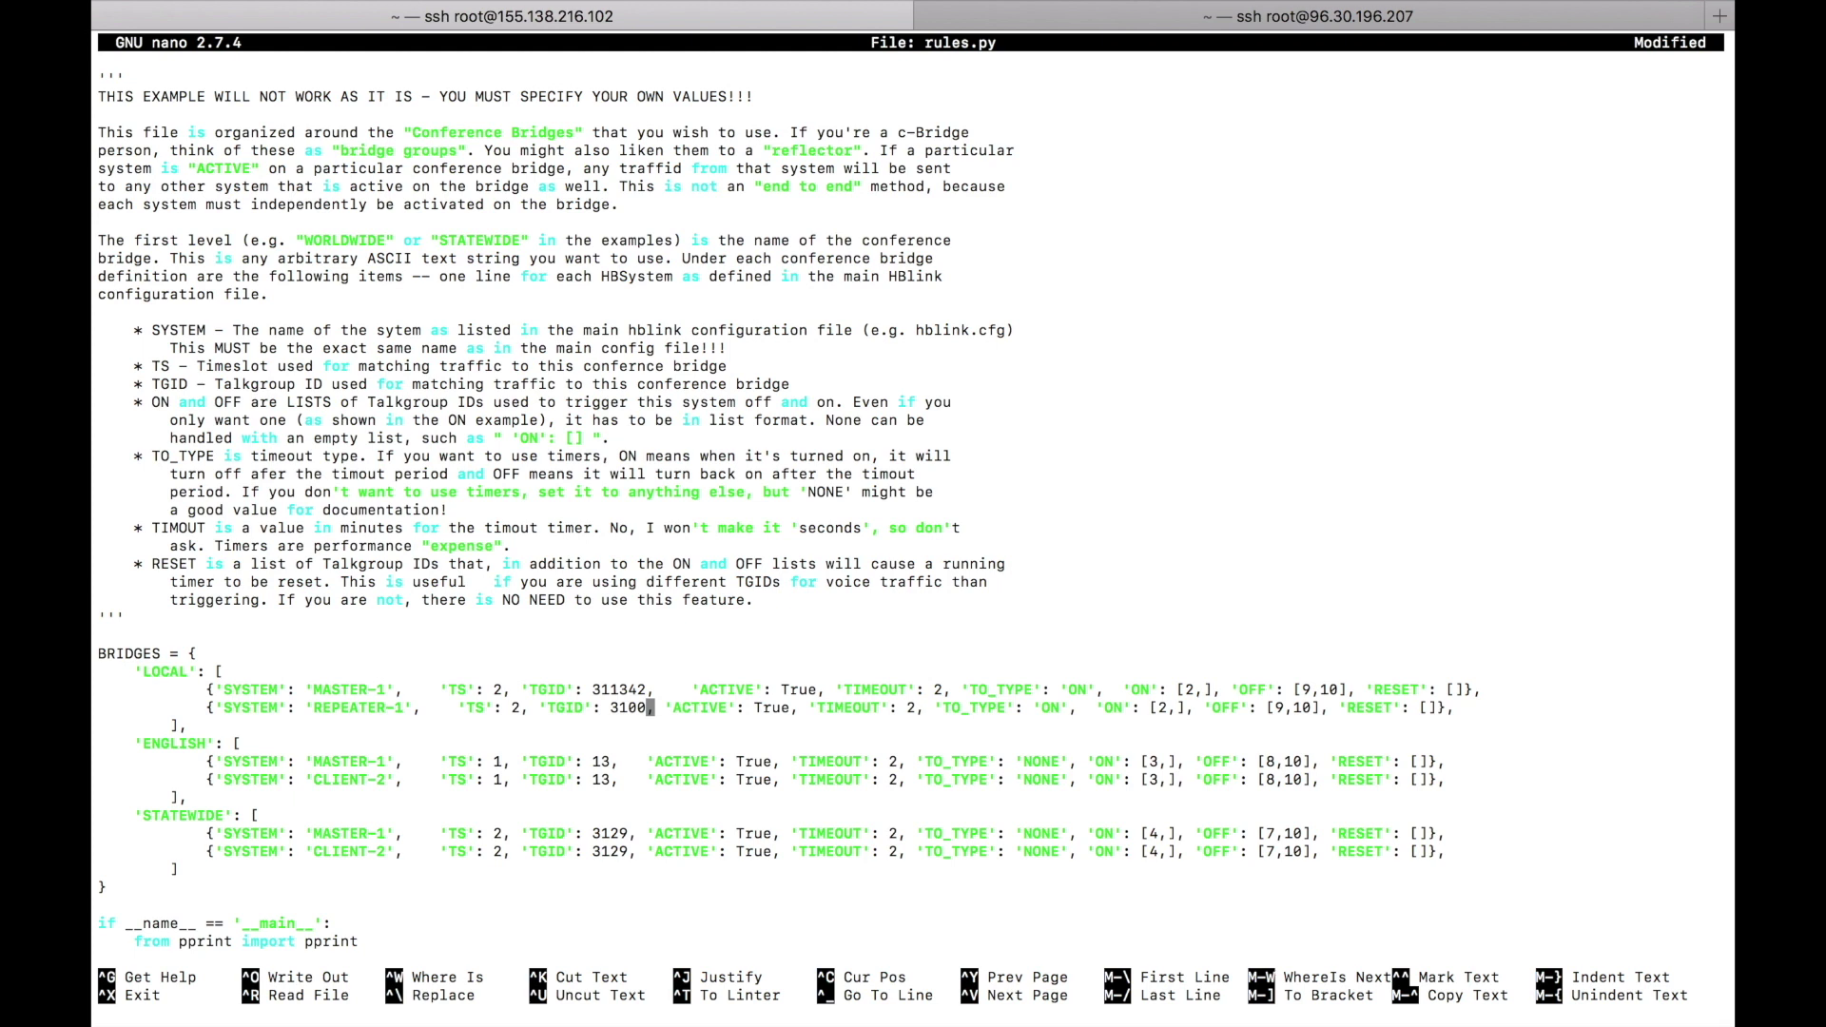
pyautogui.press('BackSpace')
pyautogui.press('BackSpace')
pyautogui.press('BackSpace')
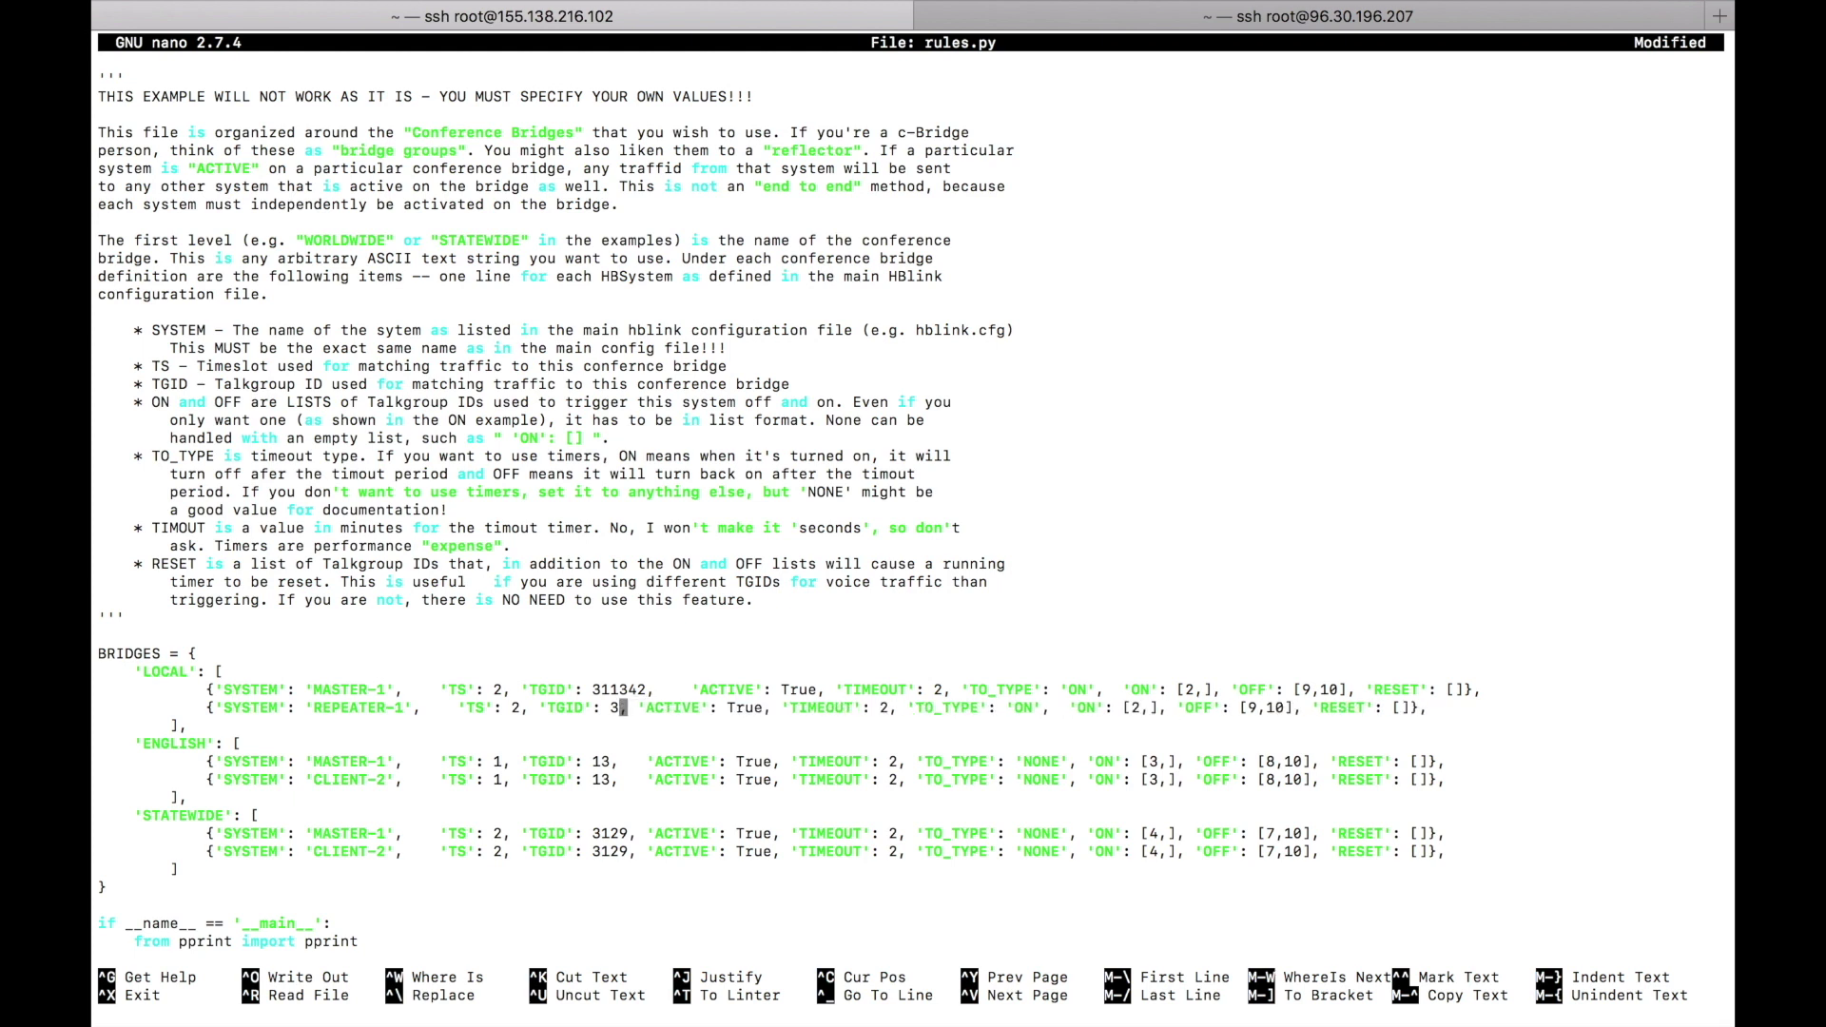
pyautogui.write('11342')
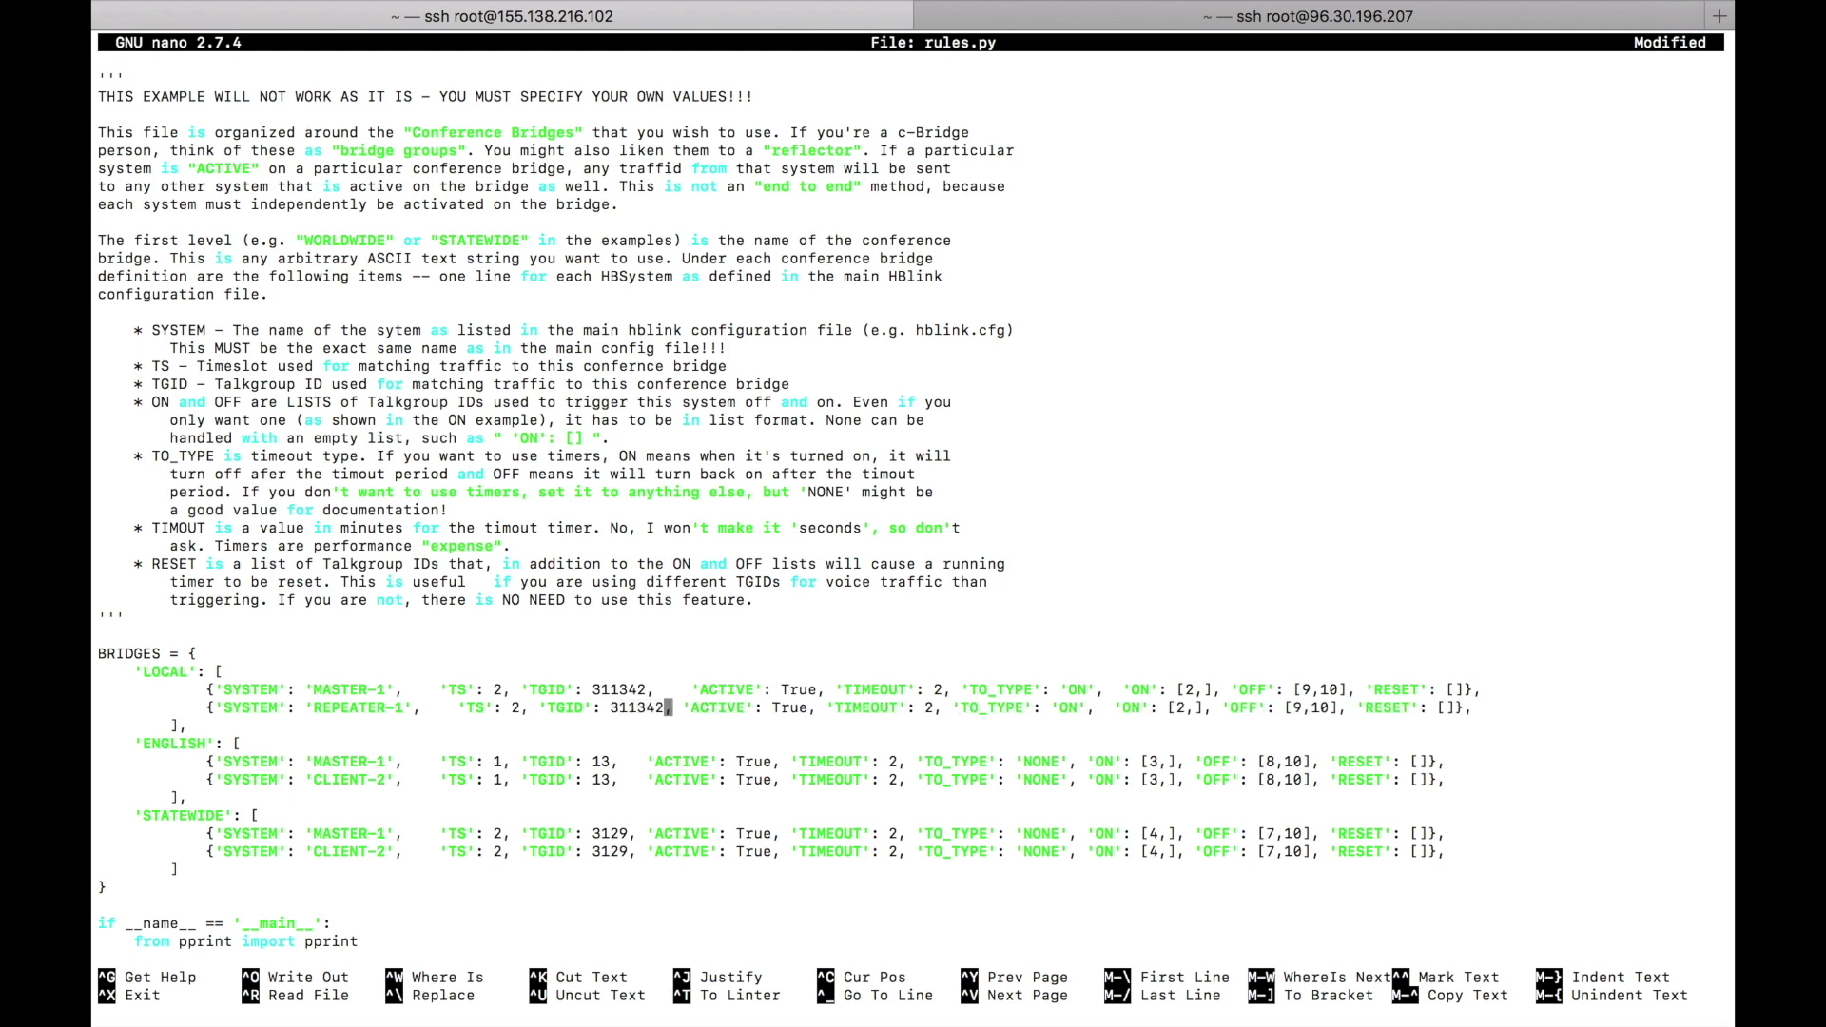
# Step: Set TO_TYPE to 'NONE' on both LOCAL entries
pyautogui.press('Up')
pyautogui.press('Right')
pyautogui.press('Right')
pyautogui.press('Right')
pyautogui.press('Right')
pyautogui.press('Right')
pyautogui.press('Right')
pyautogui.press('Right')
pyautogui.press('Right')
pyautogui.press('Right')
pyautogui.press('Right')
pyautogui.press('Right')
pyautogui.press('Right')
pyautogui.press('Right')
pyautogui.press('Right')
pyautogui.press('Right')
pyautogui.press('Right')
pyautogui.press('Right')
pyautogui.press('Right')
pyautogui.press('Right')
pyautogui.press('Right')
pyautogui.press('Right')
pyautogui.press('Right')
pyautogui.press('Right')
pyautogui.press('Right')
pyautogui.press('Right')
pyautogui.press('Right')
pyautogui.press('Right')
pyautogui.press('Right')
pyautogui.press('Right')
pyautogui.press('Right')
pyautogui.press('Right')
pyautogui.press('Right')
pyautogui.press('Right')
pyautogui.press('Right')
pyautogui.press('Right')
pyautogui.press('Right')
pyautogui.press('Right')
pyautogui.press('Right')
pyautogui.press('Right')
pyautogui.press('Right')
pyautogui.press('Right')
pyautogui.press('Right')
pyautogui.press('Right')
pyautogui.press('Right')
pyautogui.press('Right')
pyautogui.press('Right')
pyautogui.press('Right')
pyautogui.press('BackSpace')
pyautogui.press('BackSpace')
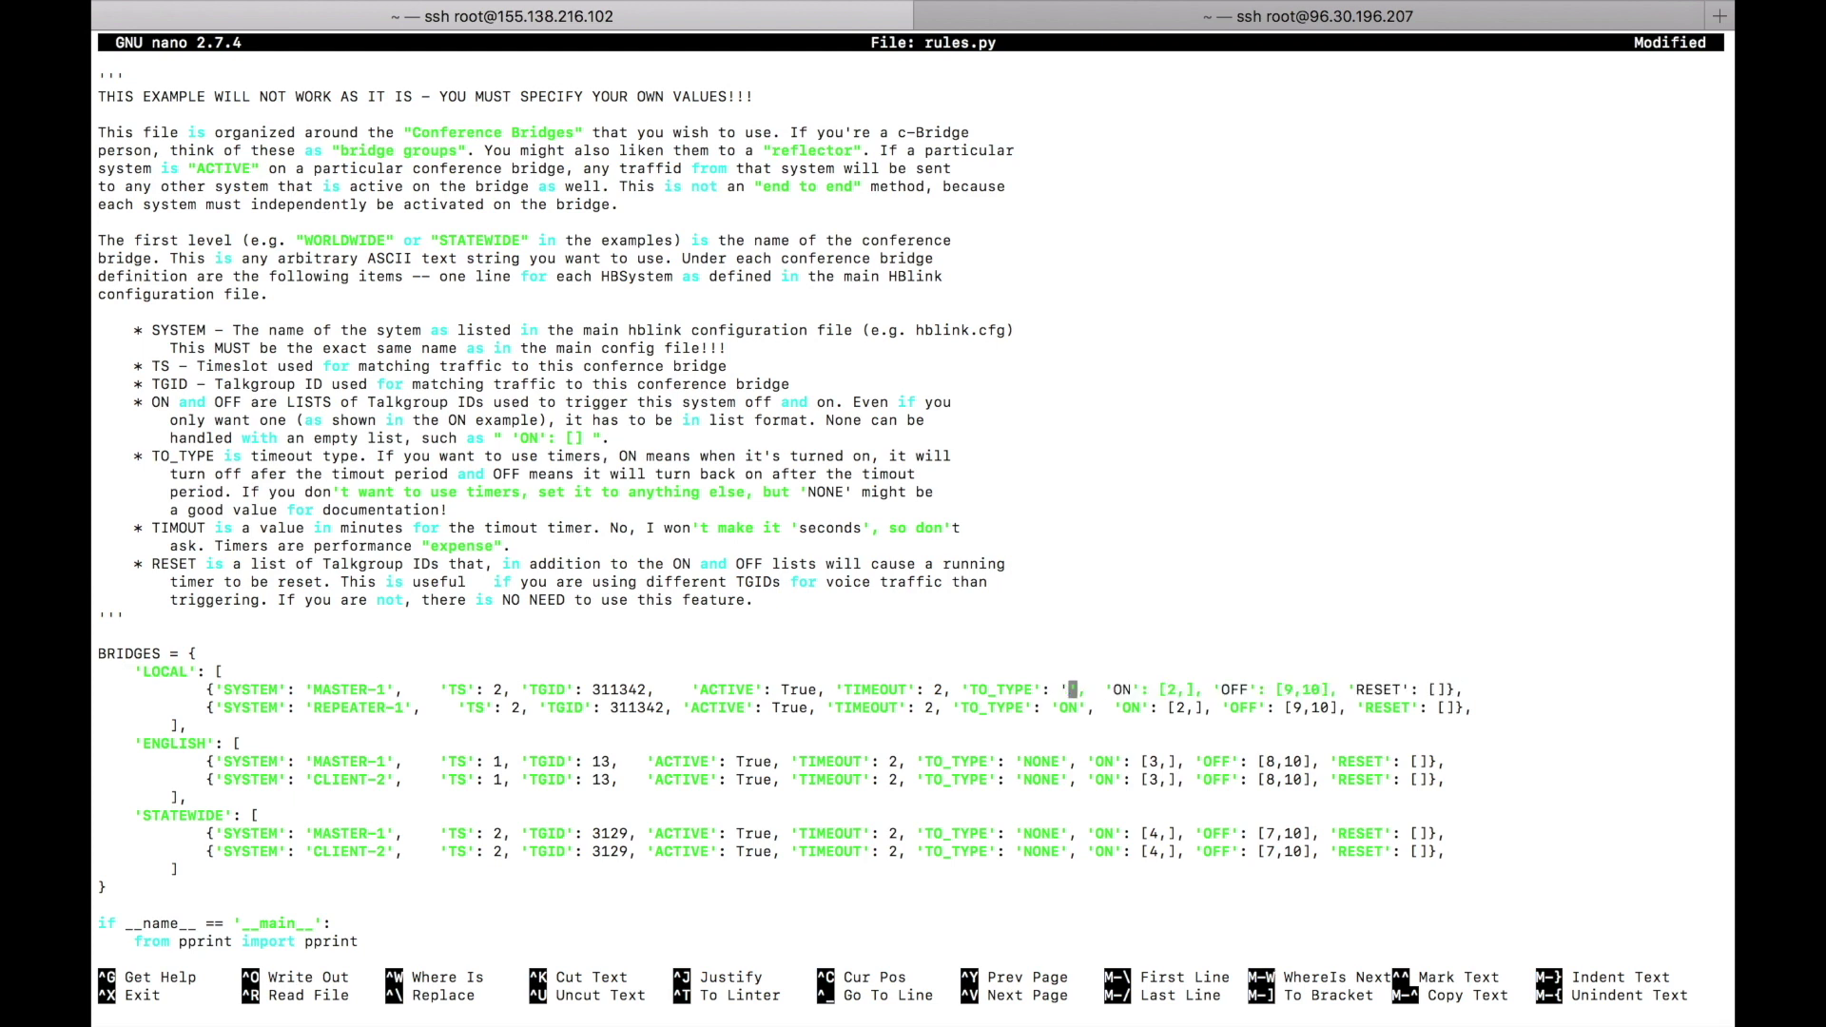
pyautogui.write('NONE')
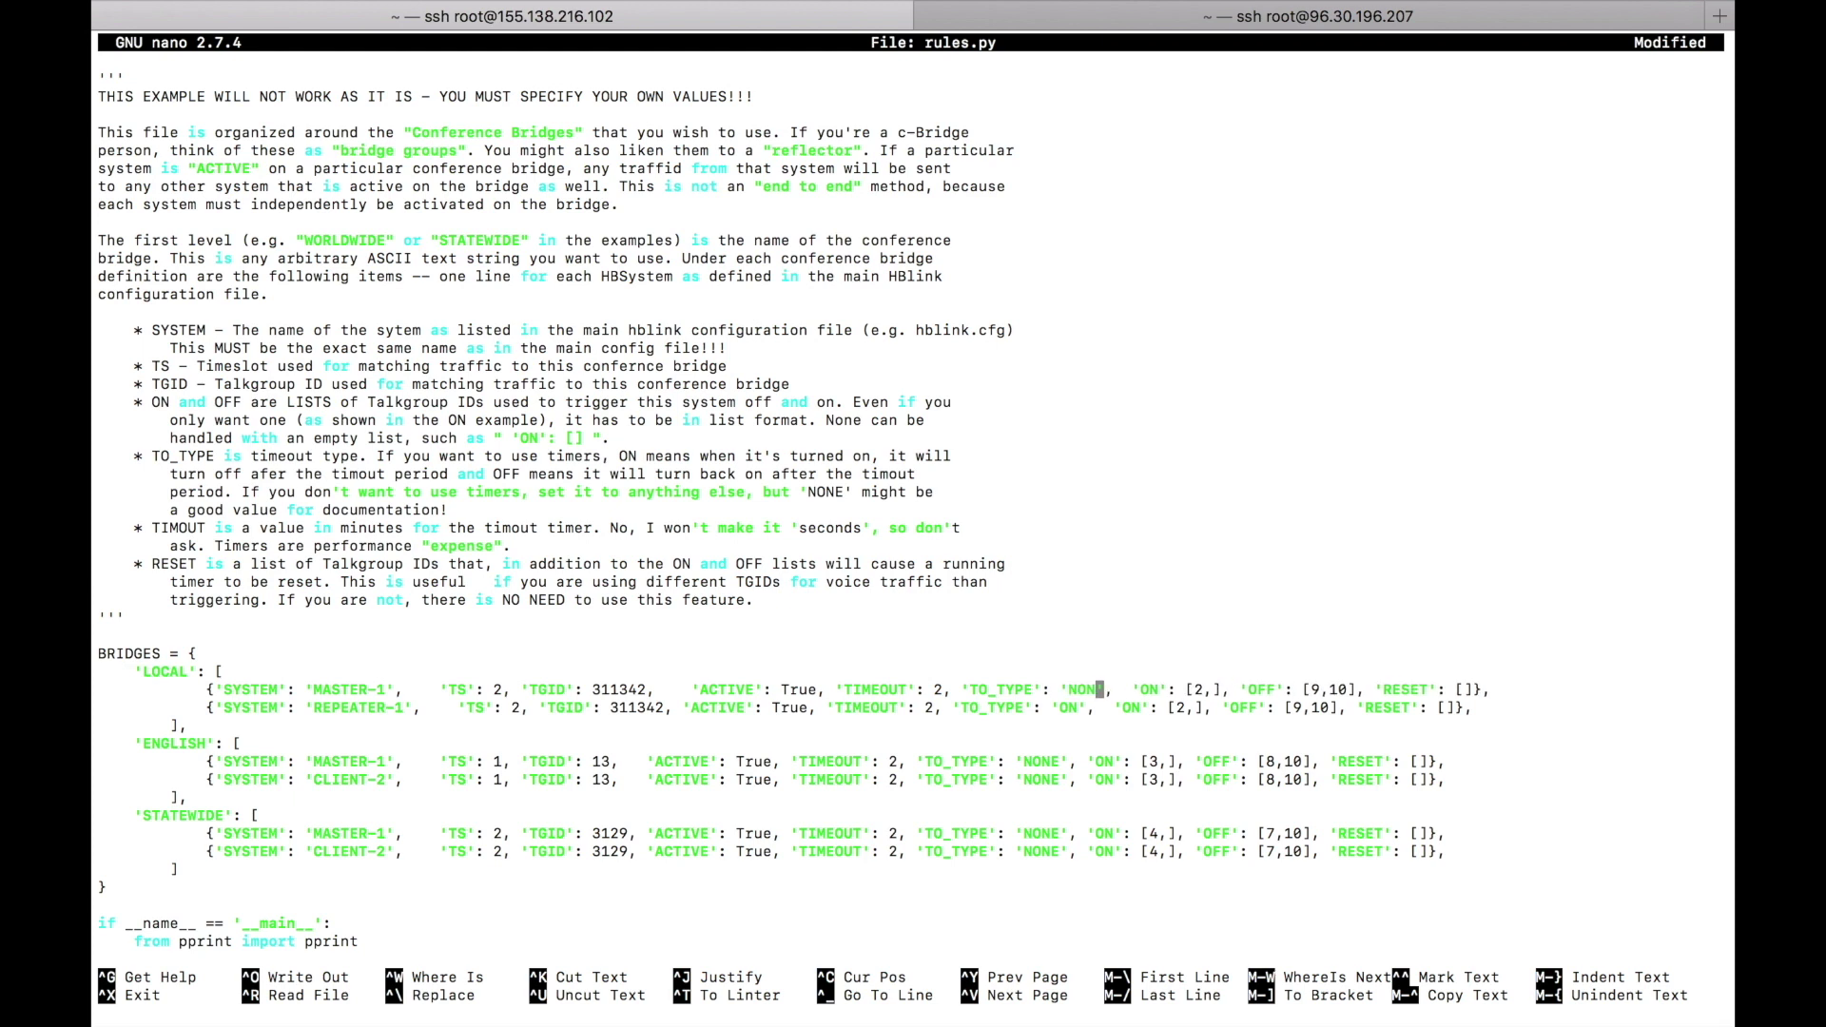
pyautogui.press('Down')
pyautogui.press('Left')
pyautogui.press('Left')
pyautogui.press('Left')
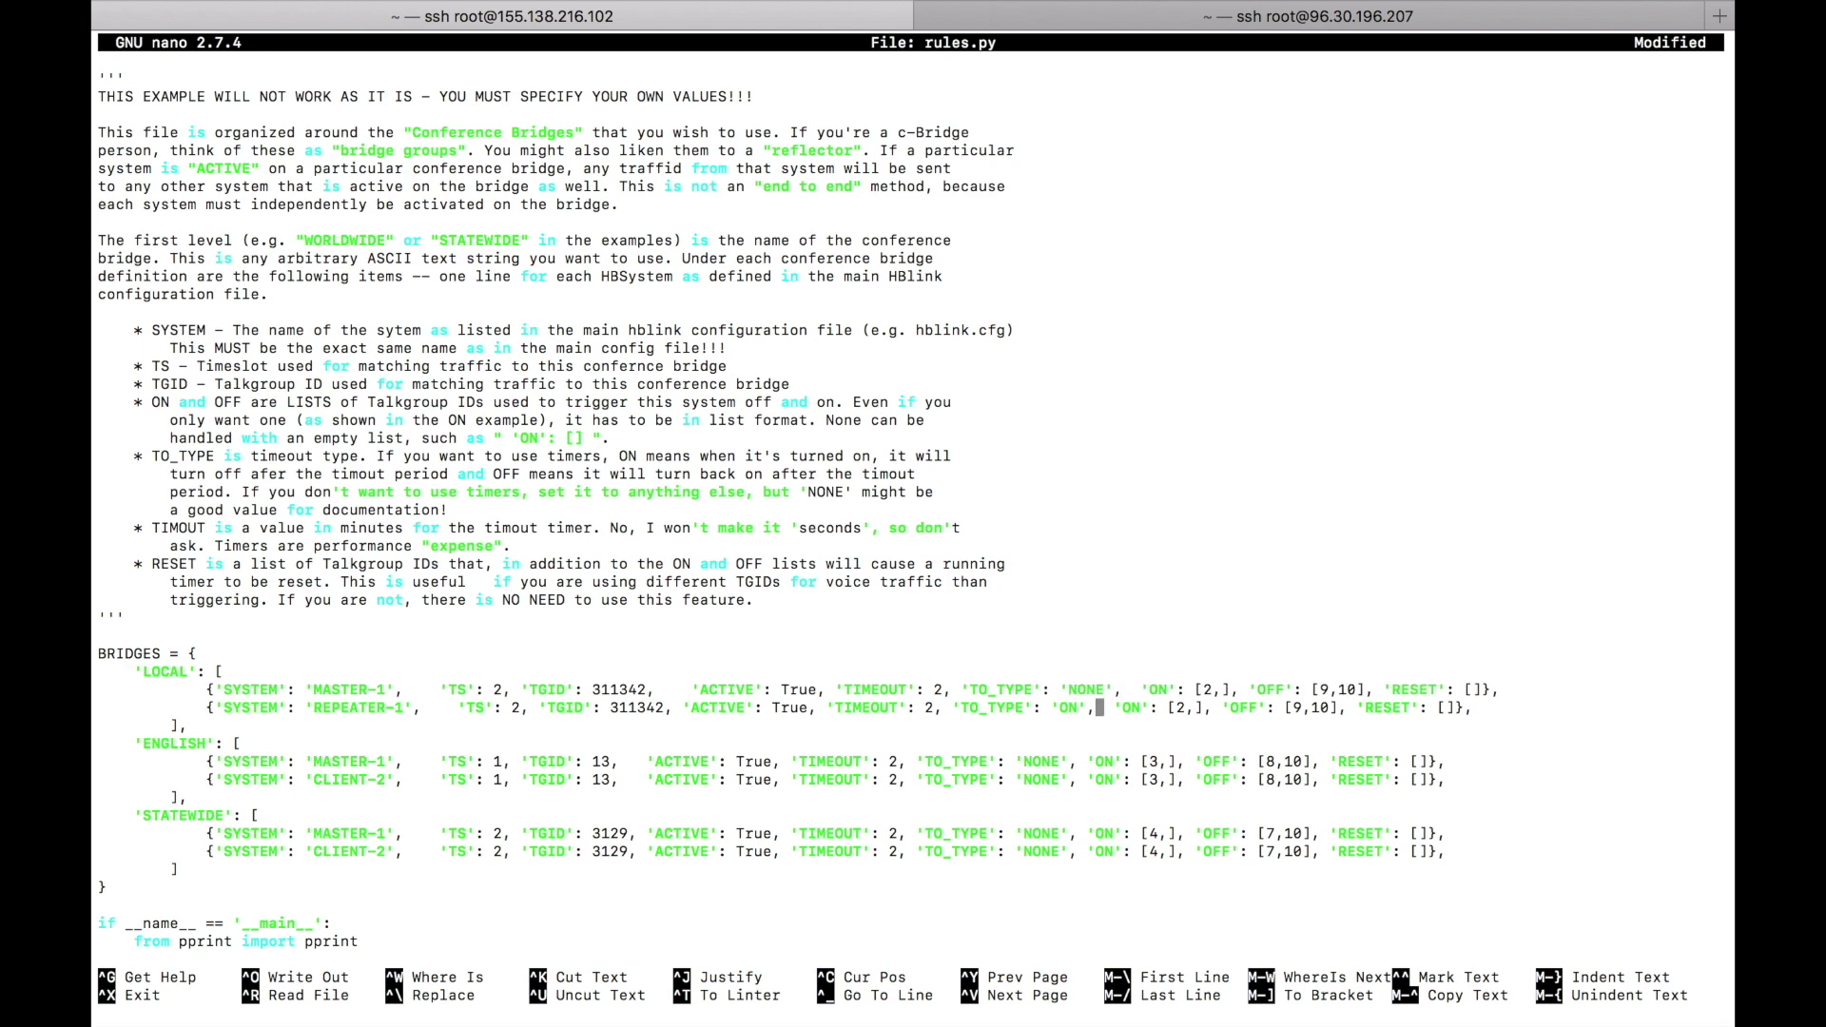
pyautogui.press('BackSpace')
pyautogui.press('BackSpace')
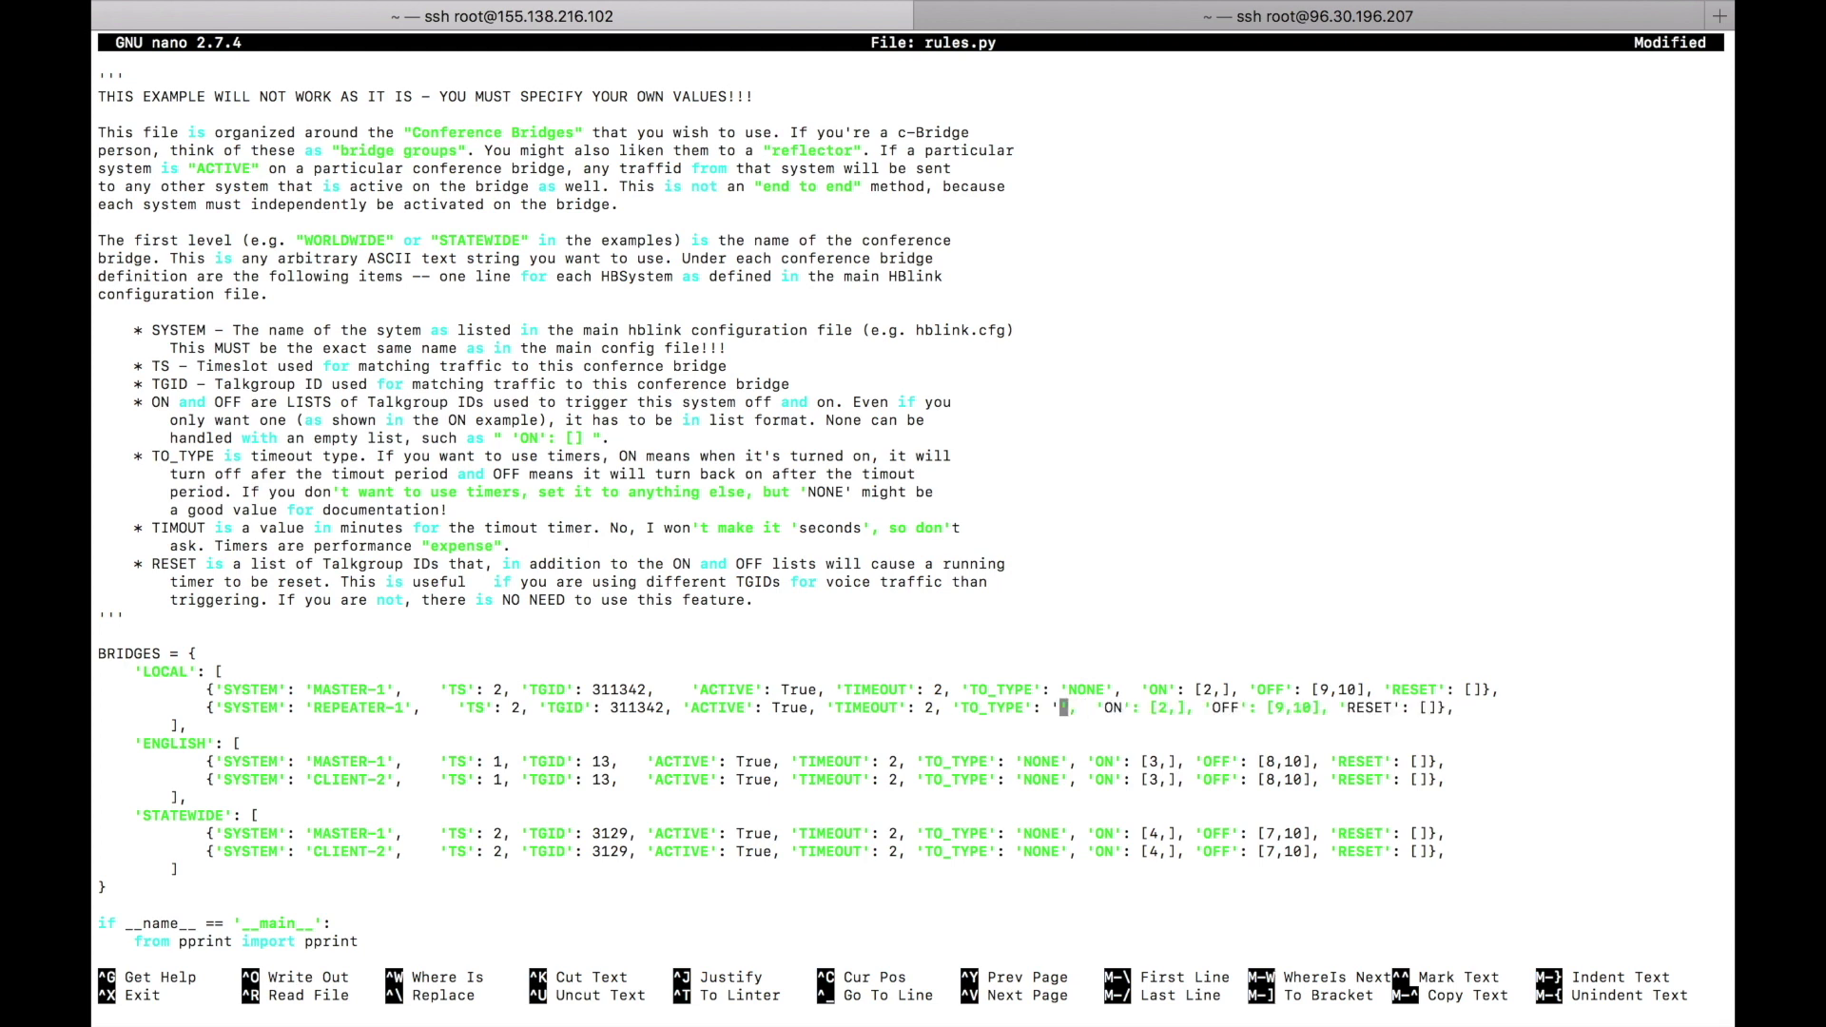
pyautogui.write('NONE')
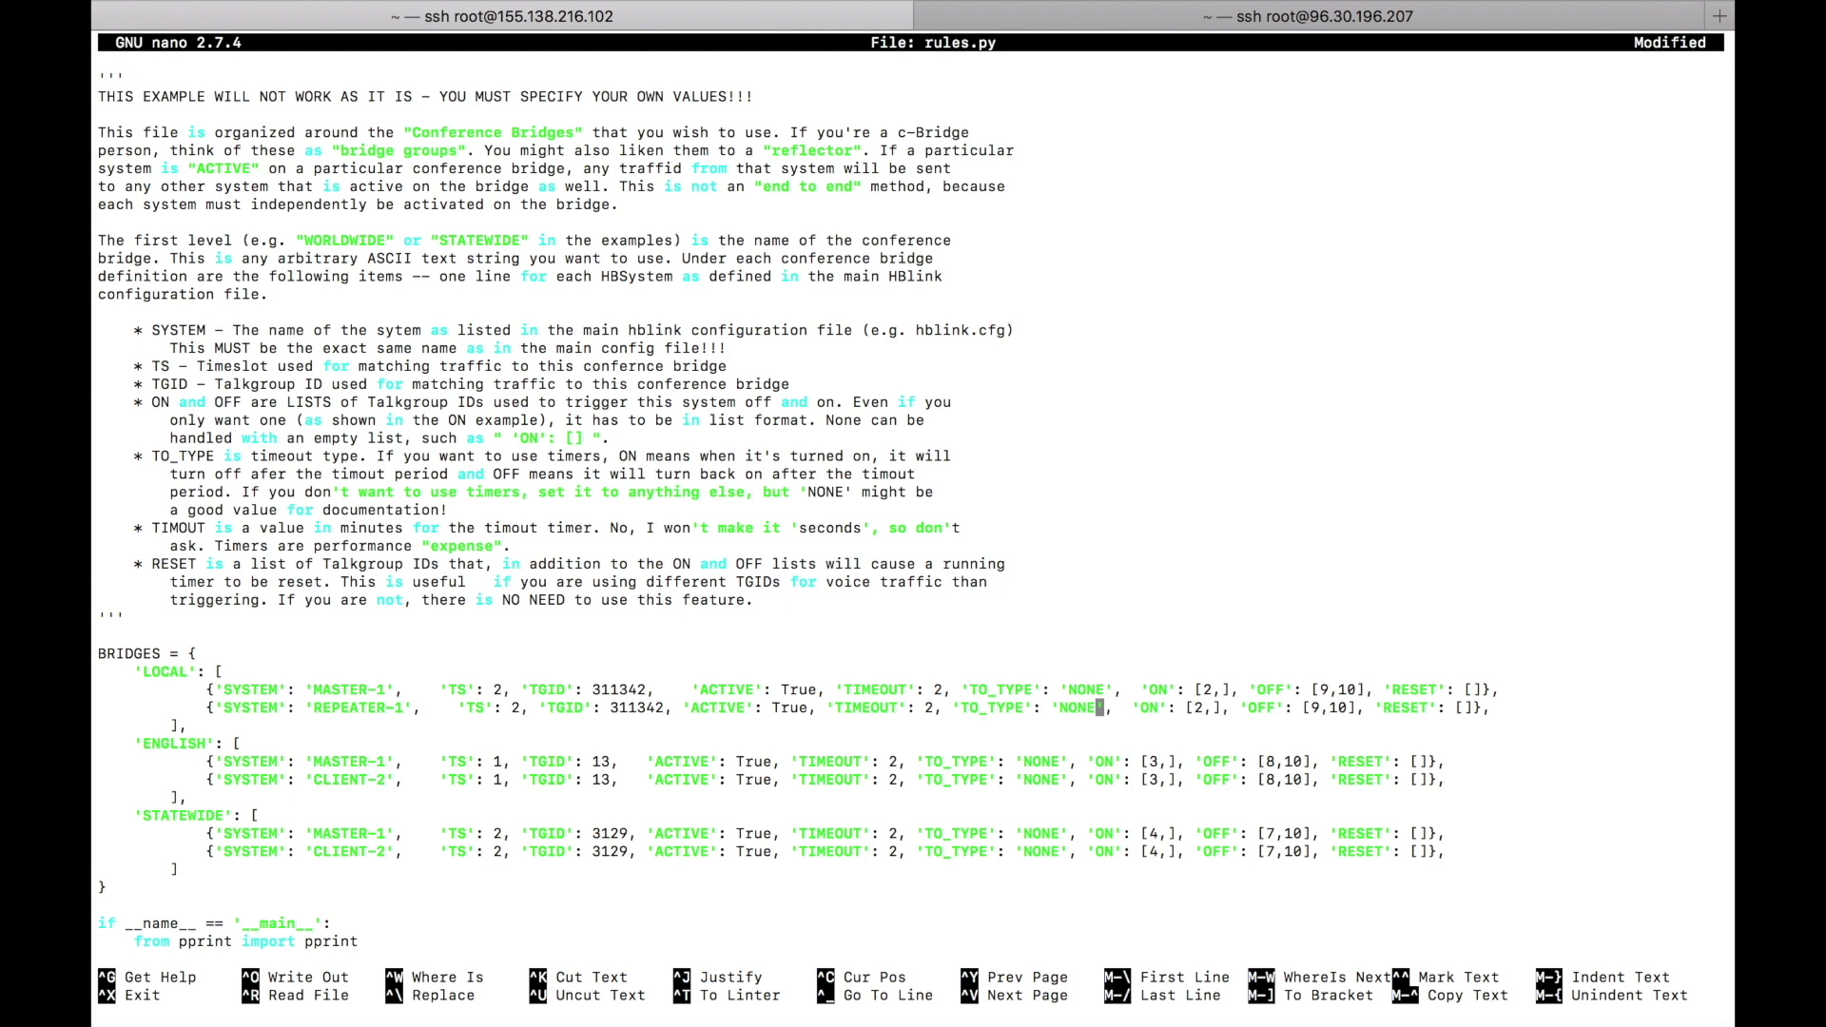
pyautogui.press('Down')
# Step: Rename ENGLISH to CONCORD and replace its CLIENT-2 entry with REPEATER-1
pyautogui.press('Down')
pyautogui.press('Left')
pyautogui.press('Left')
pyautogui.press('Left')
pyautogui.press('Left')
pyautogui.press('BackSpace')
pyautogui.press('BackSpace')
pyautogui.press('BackSpace')
pyautogui.press('BackSpace')
pyautogui.press('BackSpace')
pyautogui.press('BackSpace')
pyautogui.press('BackSpace')
pyautogui.write('CONCORD')
pyautogui.press('Down')
pyautogui.press('Right')
pyautogui.press('Right')
pyautogui.press('Right')
pyautogui.press('Right')
pyautogui.press('Right')
pyautogui.press('Right')
pyautogui.press('Right')
pyautogui.press('Down')
pyautogui.press('Right')
pyautogui.press('Right')
pyautogui.press('Right')
pyautogui.press('Right')
pyautogui.press('Right')
pyautogui.press('Right')
pyautogui.press('Right')
pyautogui.press('Right')
pyautogui.press('Right')
pyautogui.press('Right')
pyautogui.press('Right')
pyautogui.press('Right')
pyautogui.press('Right')
pyautogui.press('BackSpace')
pyautogui.press('BackSpace')
pyautogui.press('BackSpace')
pyautogui.press('BackSpace')
pyautogui.press('BackSpace')
pyautogui.press('BackSpace')
pyautogui.press('BackSpace')
pyautogui.press('BackSpace')
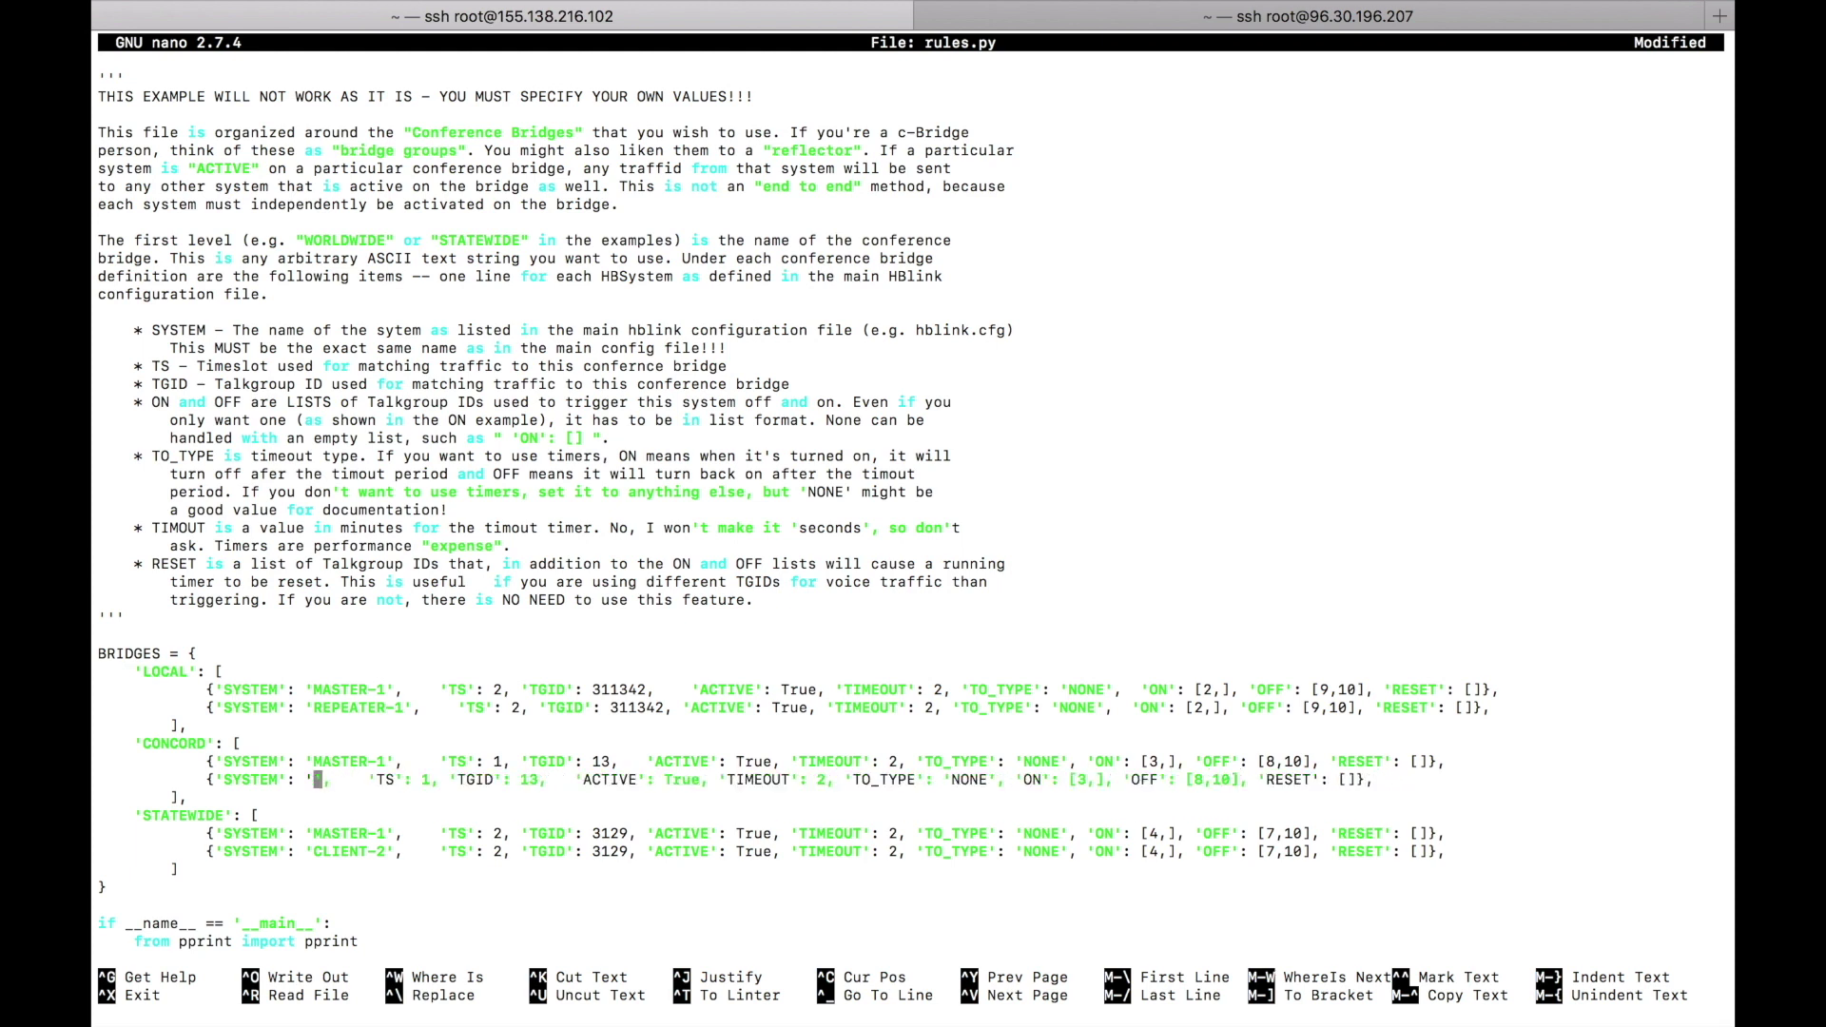
pyautogui.write('REPEATER')
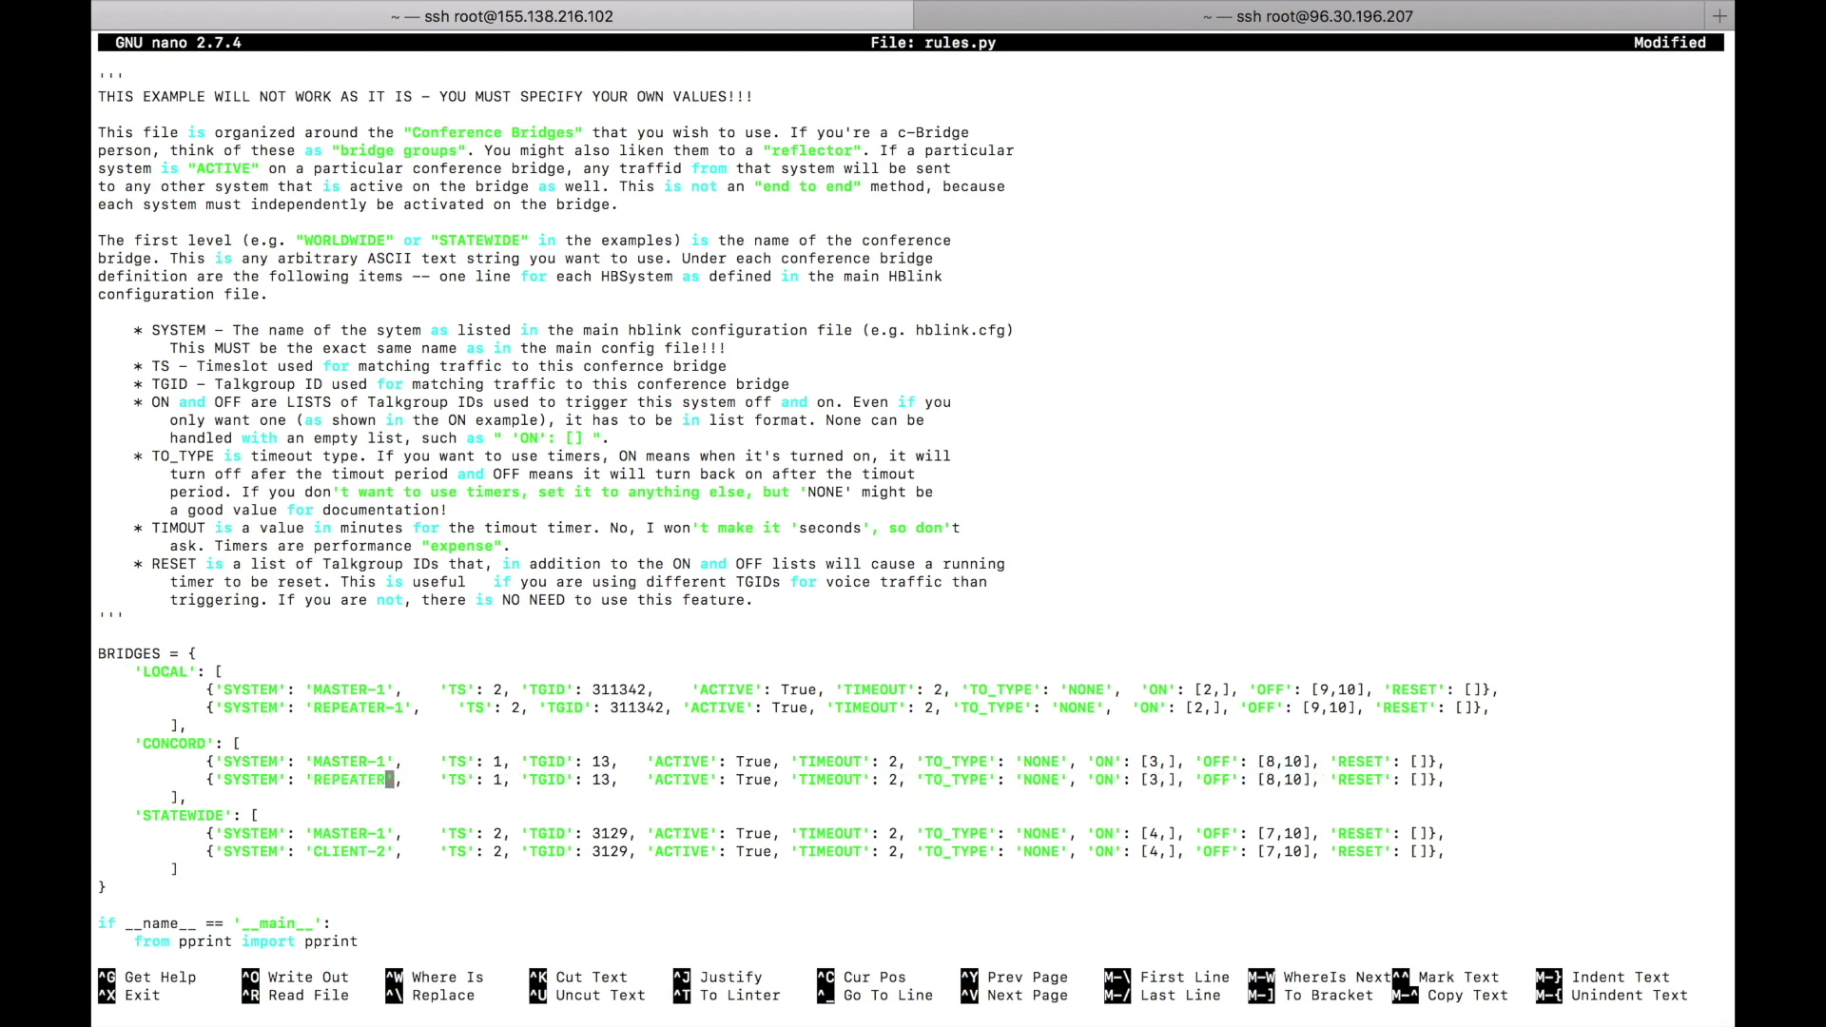
pyautogui.write('-')
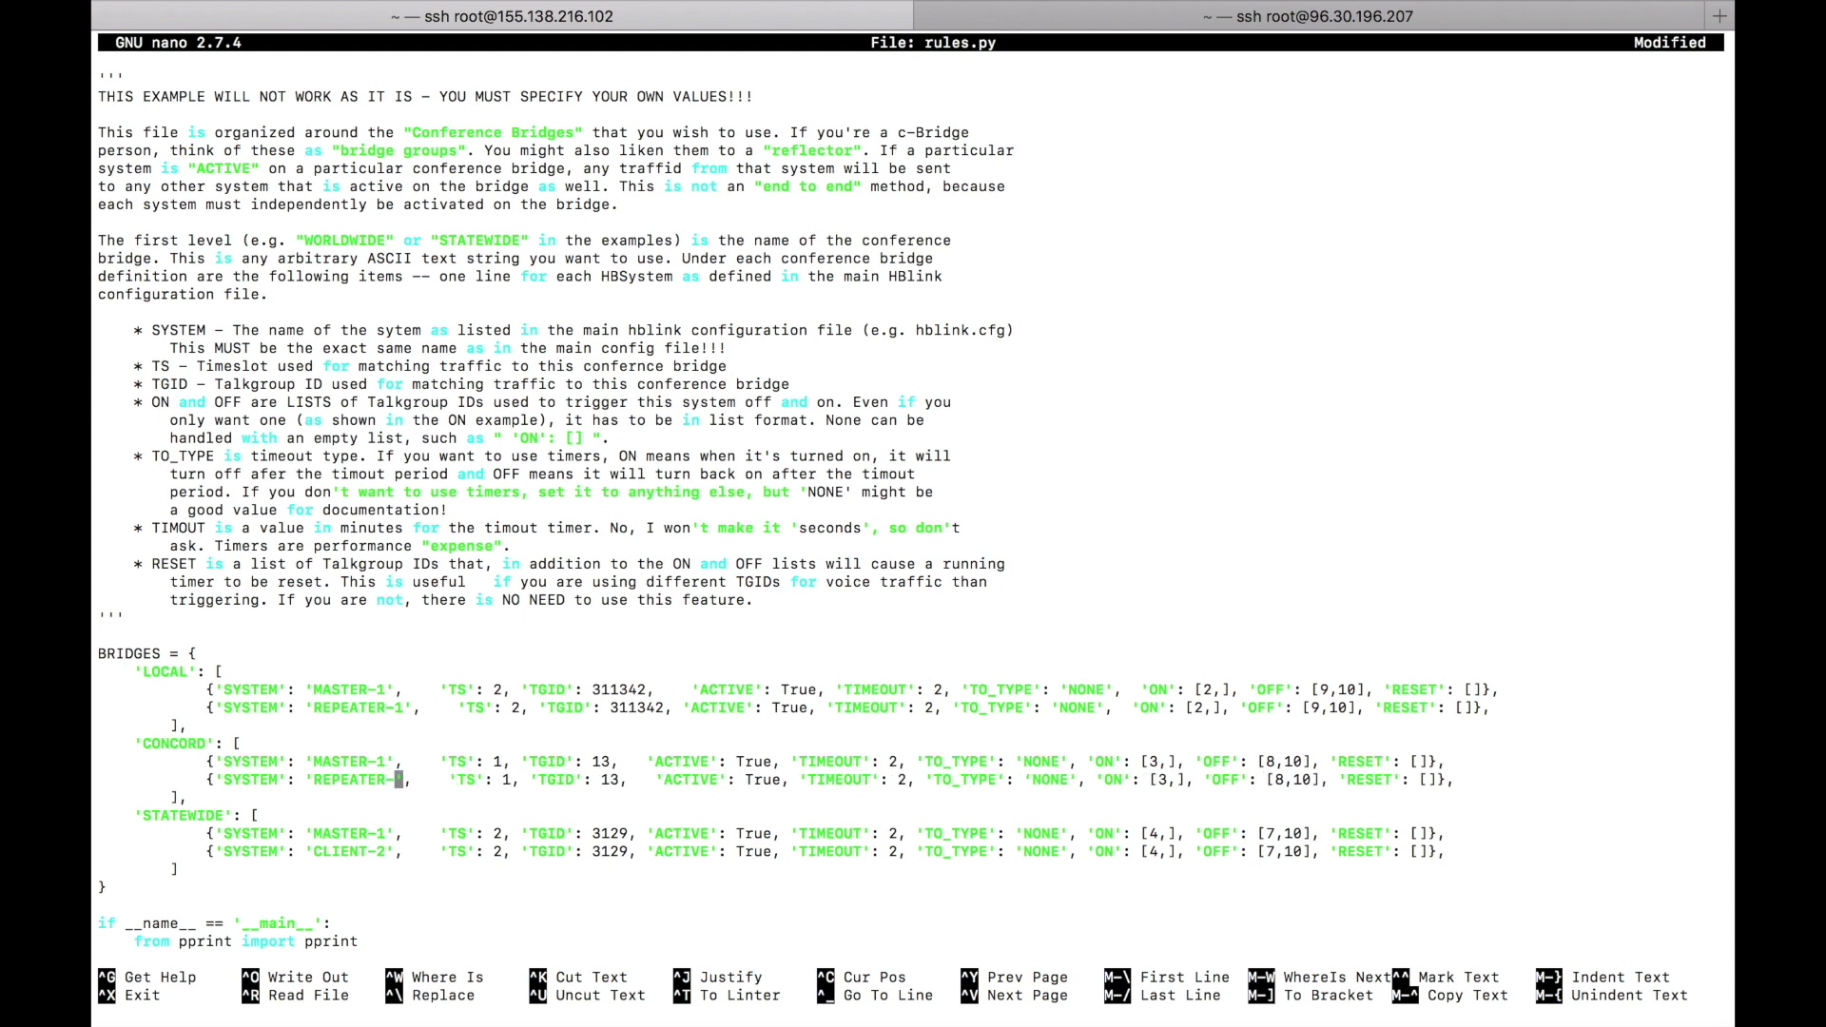
pyautogui.write('1')
# Step: Set the CONCORD talkgroup to 310240
pyautogui.press('Right')
pyautogui.press('Right')
pyautogui.press('Right')
pyautogui.press('Right')
pyautogui.press('Right')
pyautogui.press('Right')
pyautogui.press('Right')
pyautogui.press('Right')
pyautogui.press('Right')
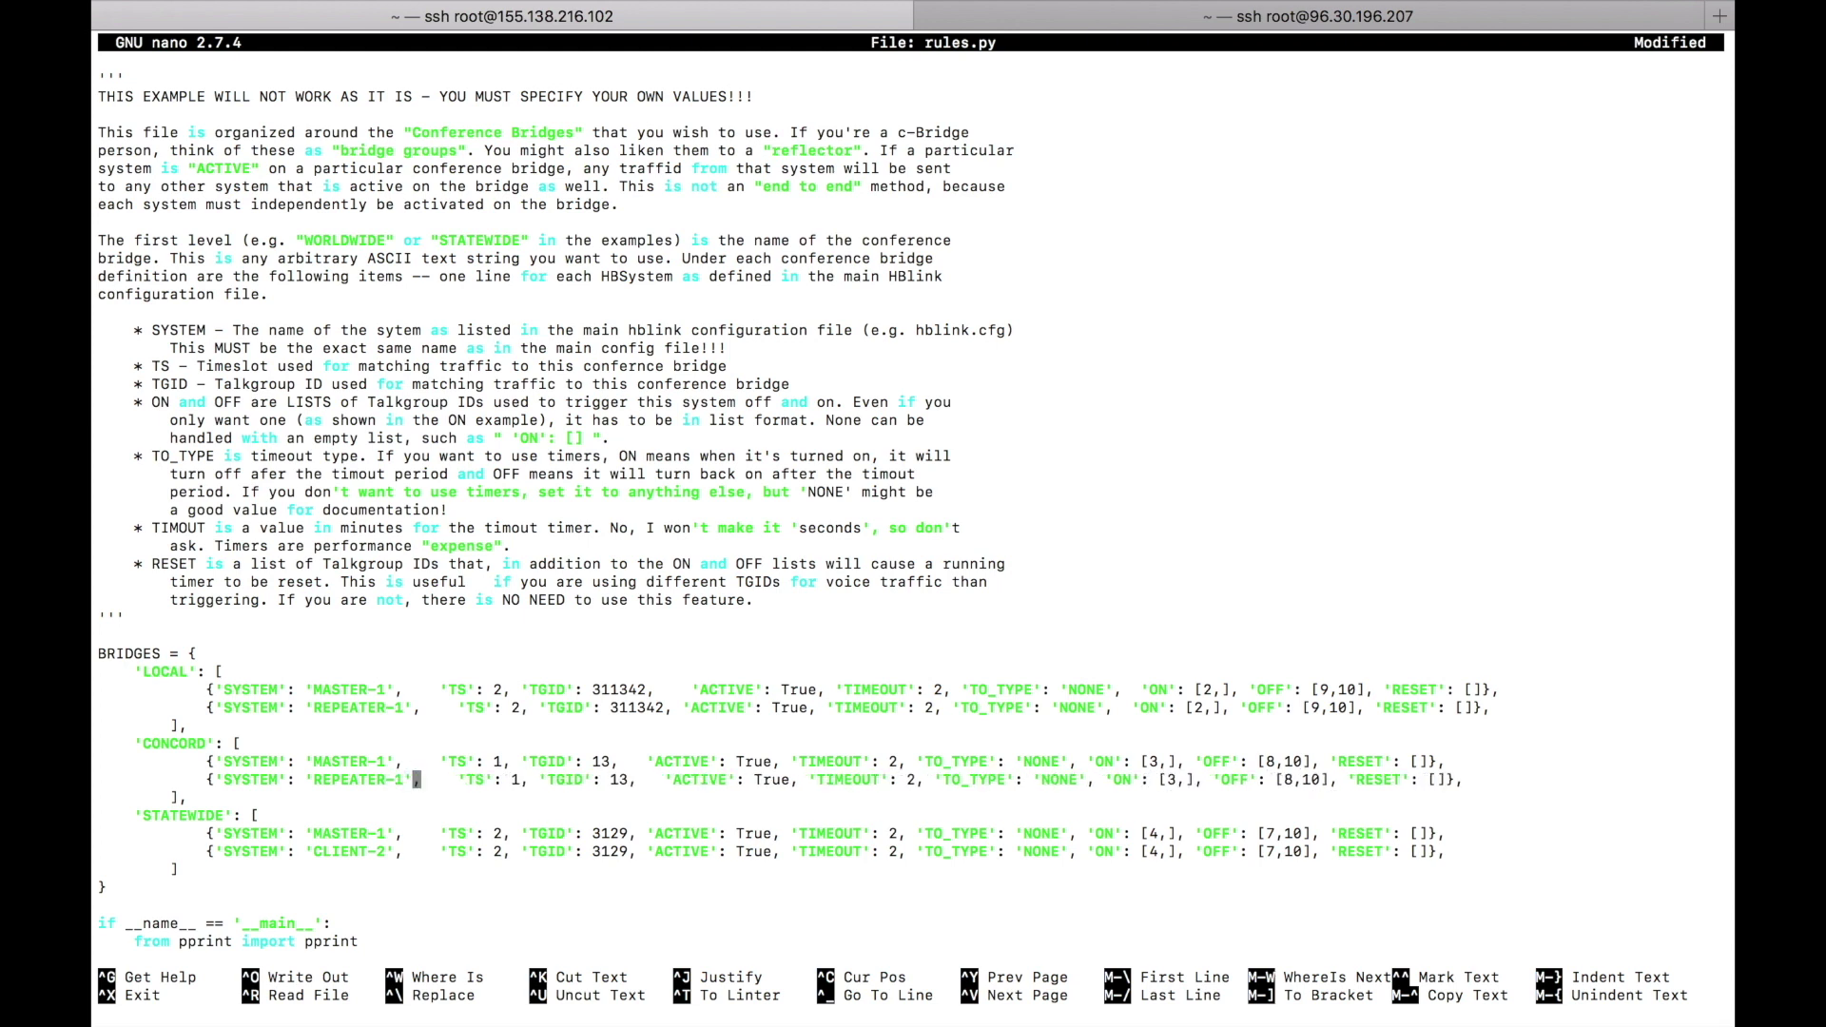
pyautogui.press('Right')
pyautogui.press('Right')
pyautogui.press('Right')
pyautogui.press('Right')
pyautogui.press('Right')
pyautogui.press('Right')
pyautogui.press('Right')
pyautogui.press('Right')
pyautogui.press('Right')
pyautogui.press('Up')
pyautogui.press('Right')
pyautogui.press('Right')
pyautogui.press('Right')
pyautogui.press('Right')
pyautogui.press('Right')
pyautogui.press('BackSpace')
pyautogui.press('BackSpace')
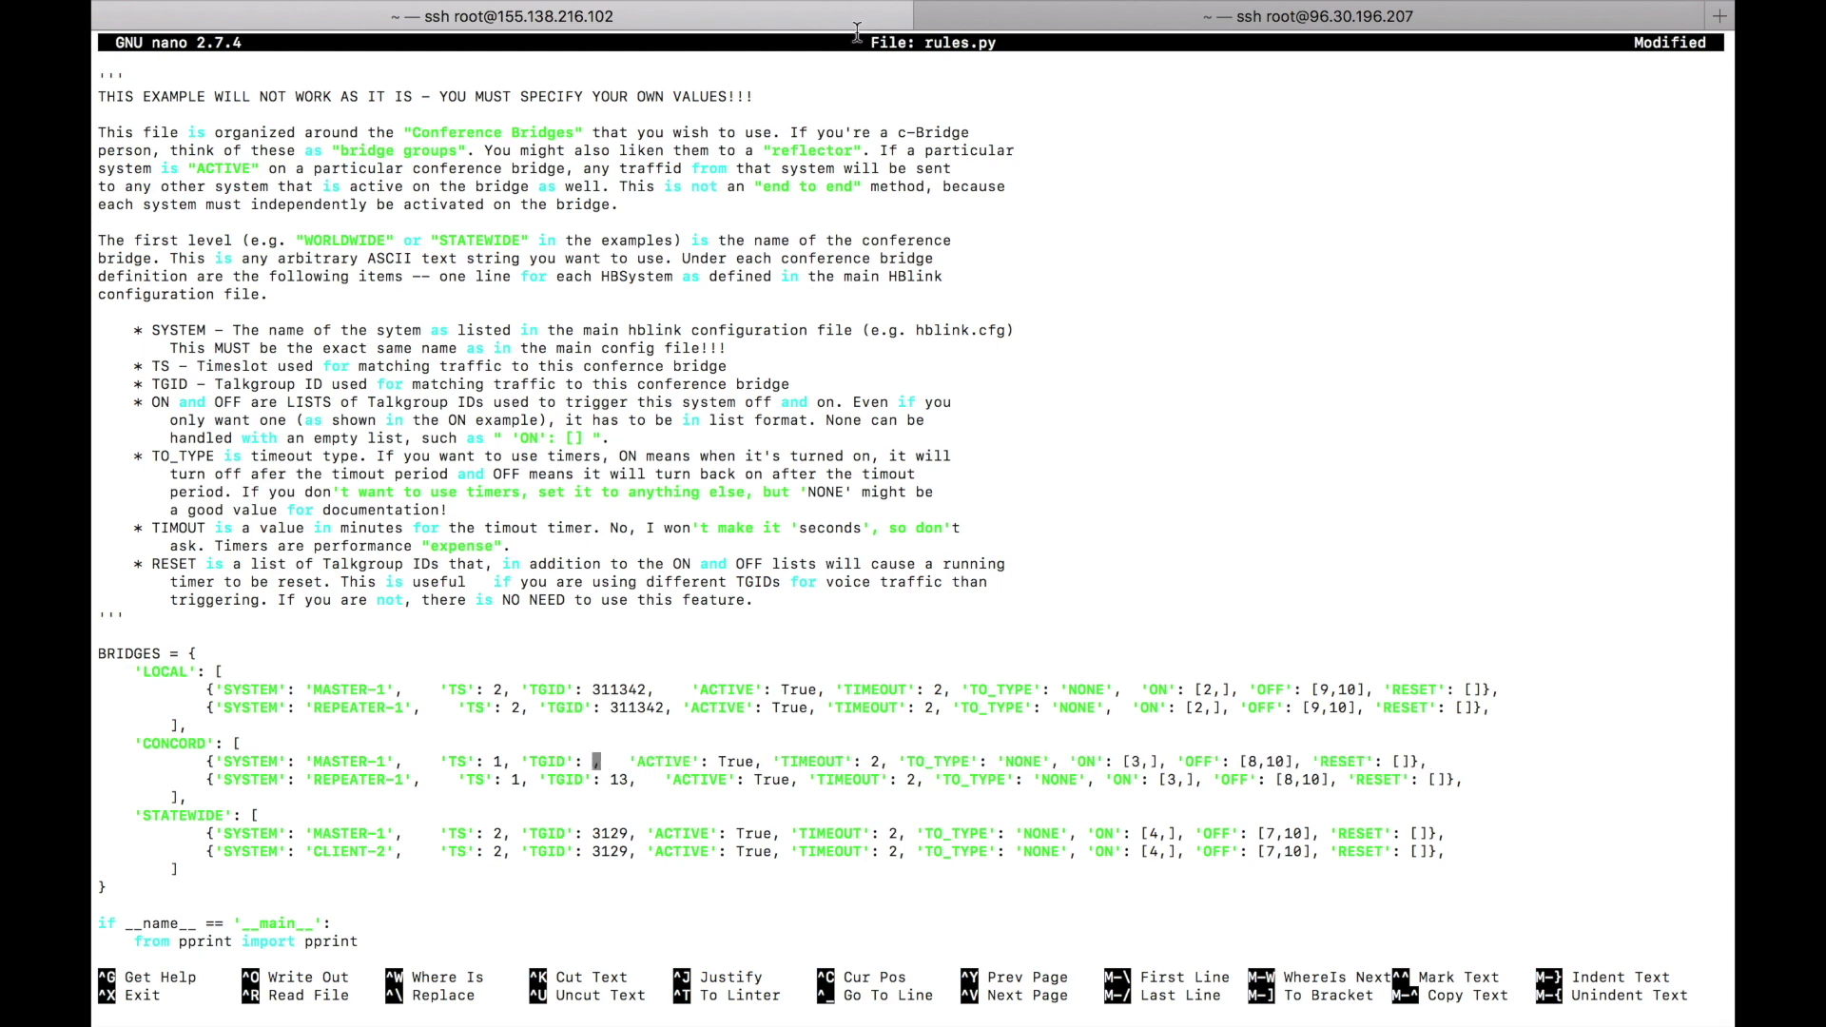
pyautogui.moveTo(919, 5)
pyautogui.write('3102')
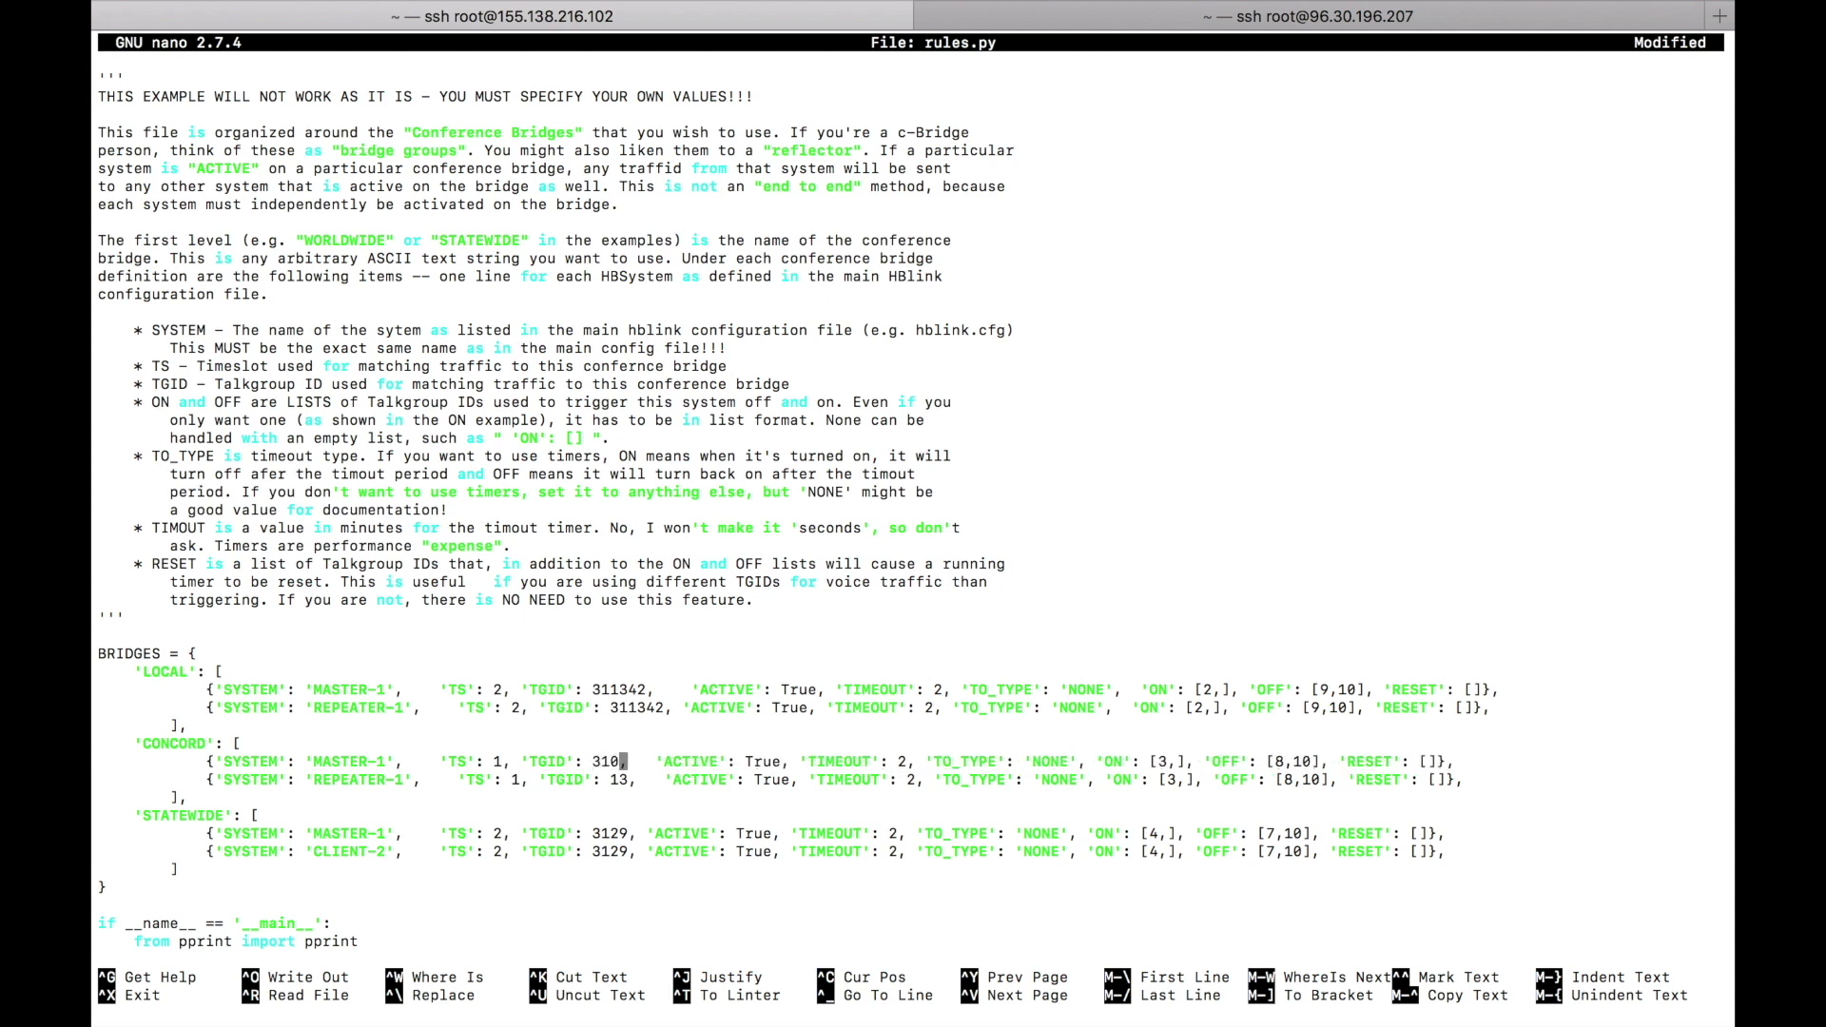
pyautogui.write('40')
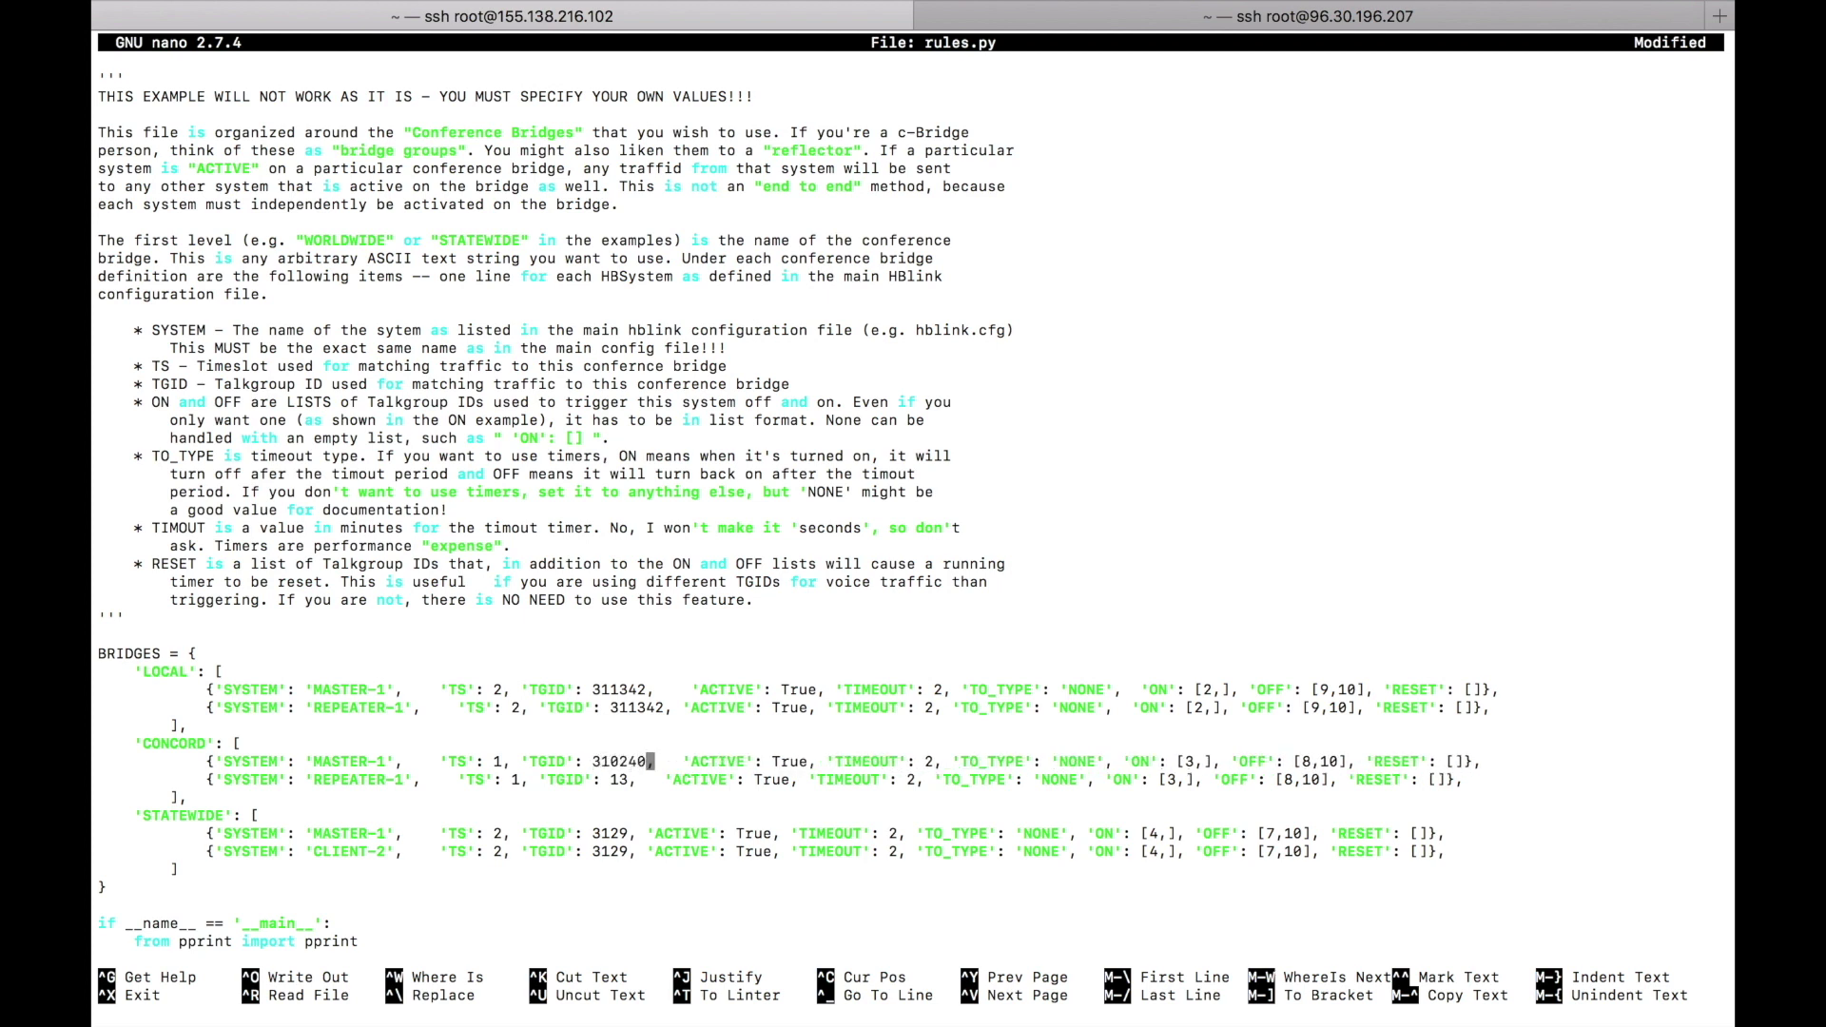
pyautogui.press('Down')
pyautogui.press('Left')
pyautogui.press('Left')
pyautogui.press('BackSpace')
pyautogui.press('BackSpace')
pyautogui.write('310240')
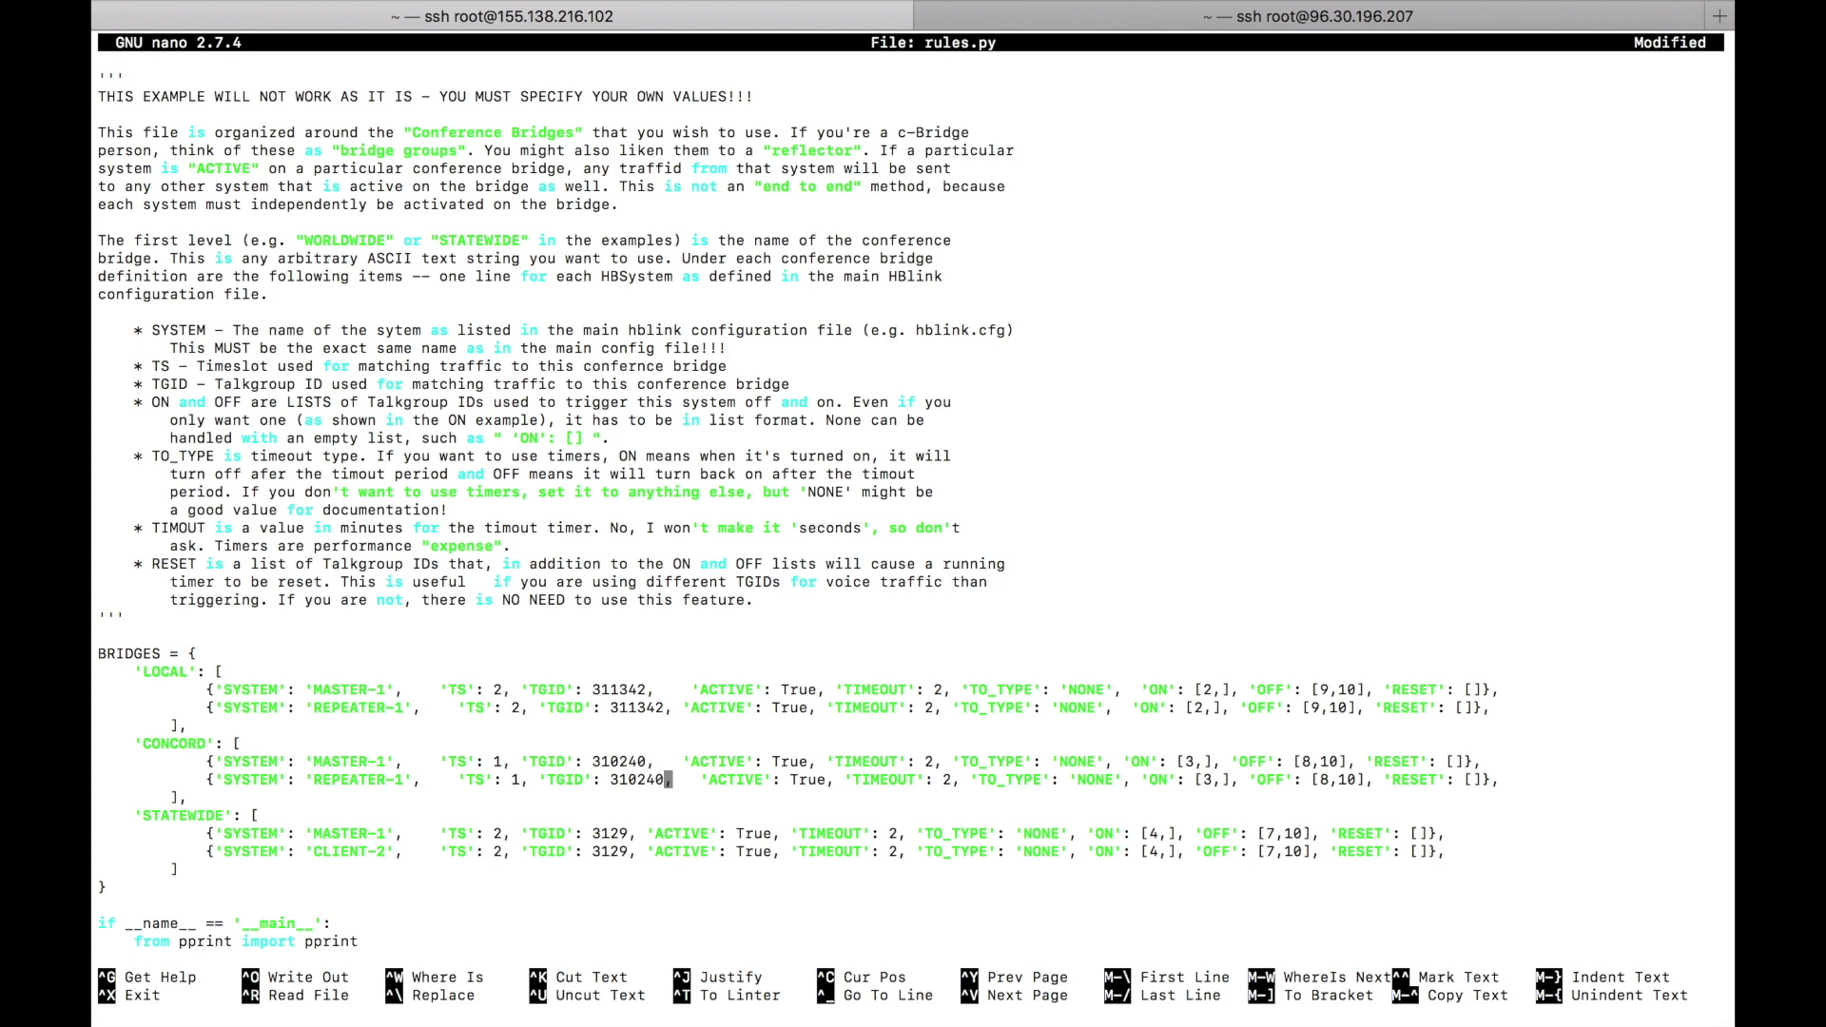
# Step: Set TIMEOUT to 15 on both CONCORD entries
pyautogui.press('Up')
pyautogui.press('Right')
pyautogui.press('Right')
pyautogui.press('Right')
pyautogui.press('Right')
pyautogui.press('Right')
pyautogui.press('Right')
pyautogui.press('Right')
pyautogui.press('Right')
pyautogui.press('Right')
pyautogui.press('Right')
pyautogui.press('Right')
pyautogui.press('Right')
pyautogui.press('Right')
pyautogui.press('Right')
pyautogui.press('Right')
pyautogui.press('Right')
pyautogui.press('Right')
pyautogui.press('Right')
pyautogui.press('Right')
pyautogui.press('Right')
pyautogui.press('Right')
pyautogui.press('Right')
pyautogui.press('Right')
pyautogui.press('Right')
pyautogui.press('Right')
pyautogui.press('Right')
pyautogui.press('Right')
pyautogui.press('Right')
pyautogui.press('Right')
pyautogui.press('Right')
pyautogui.press('BackSpace')
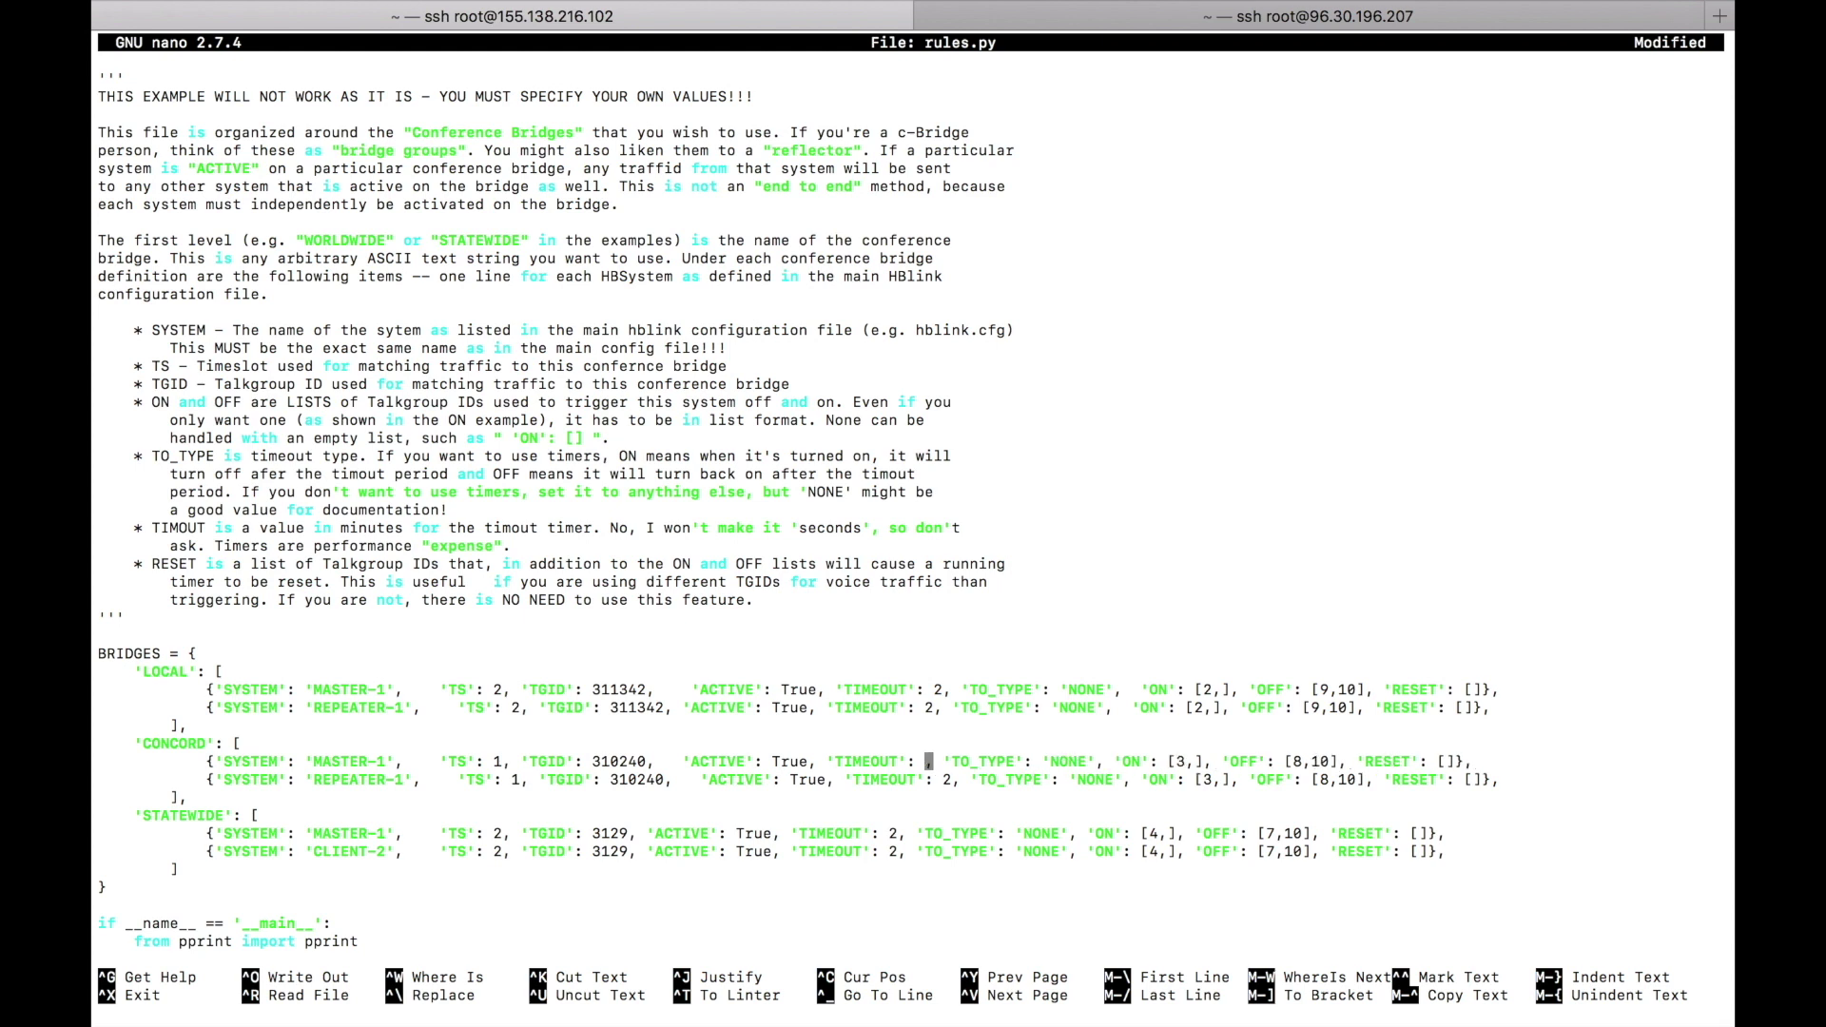
pyautogui.write('15')
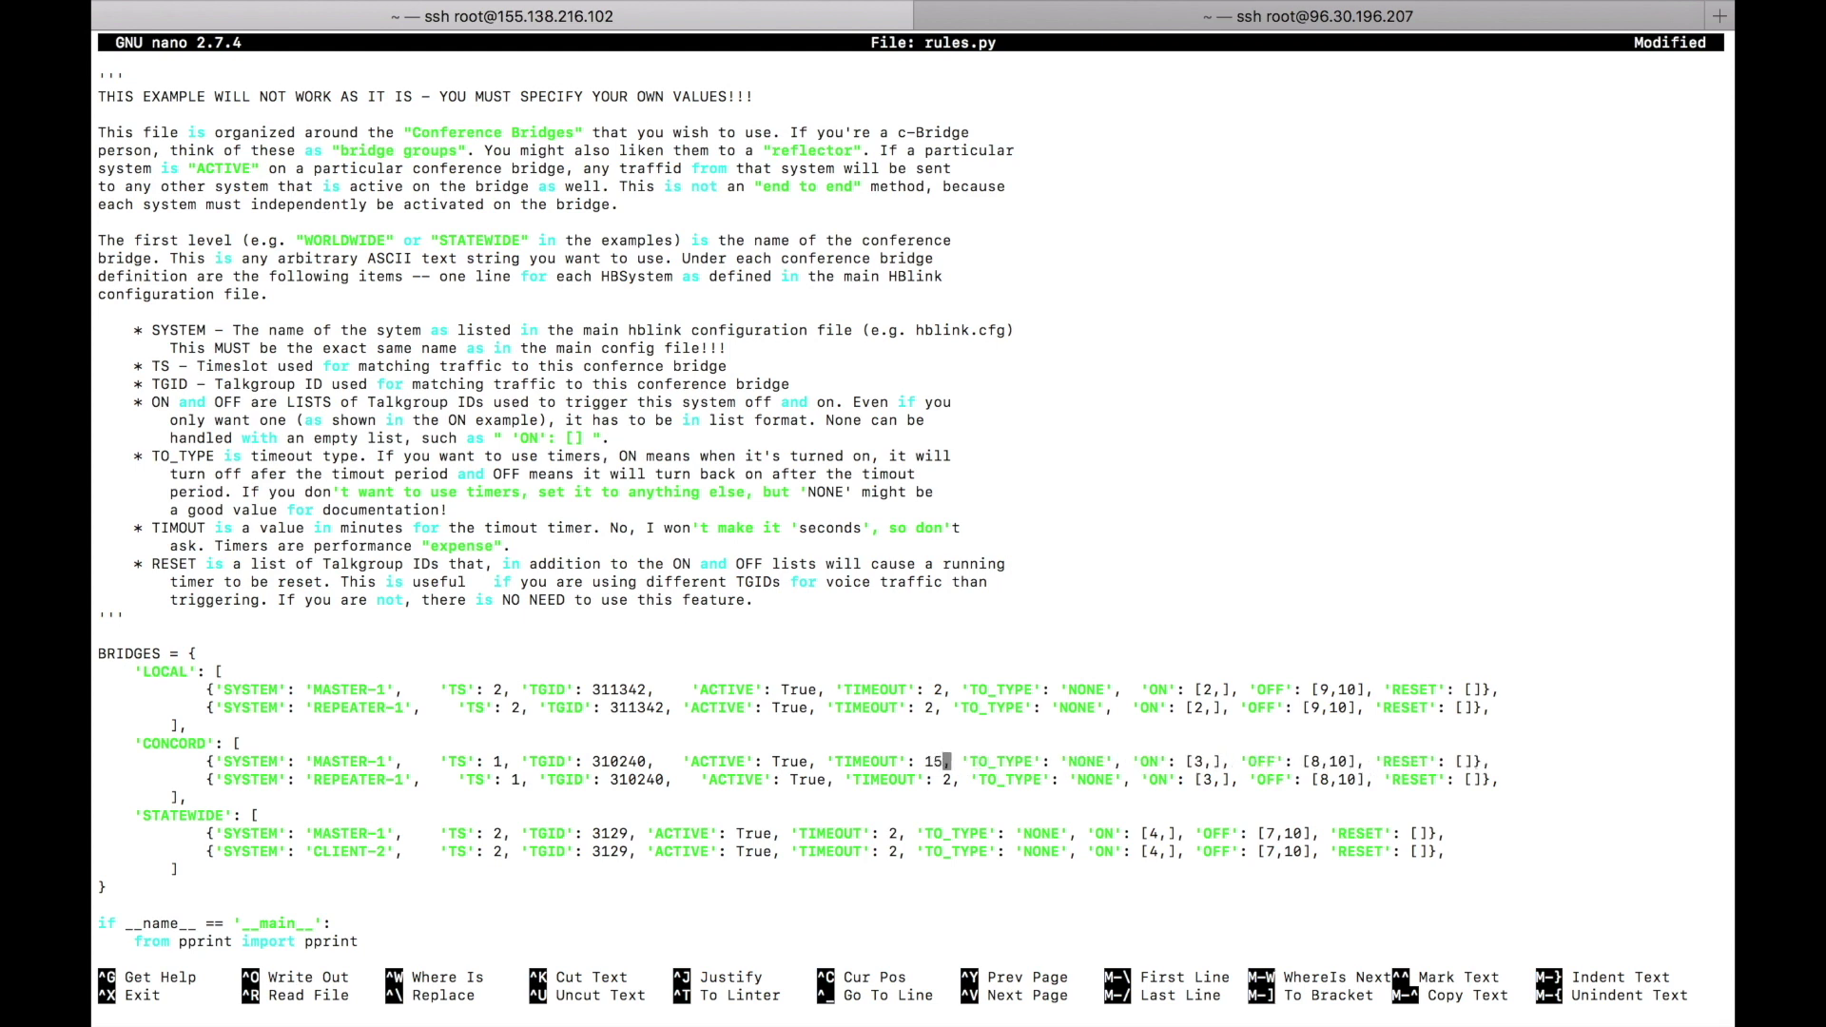
pyautogui.press('Down')
pyautogui.press('Right')
pyautogui.press('BackSpace')
pyautogui.write('15')
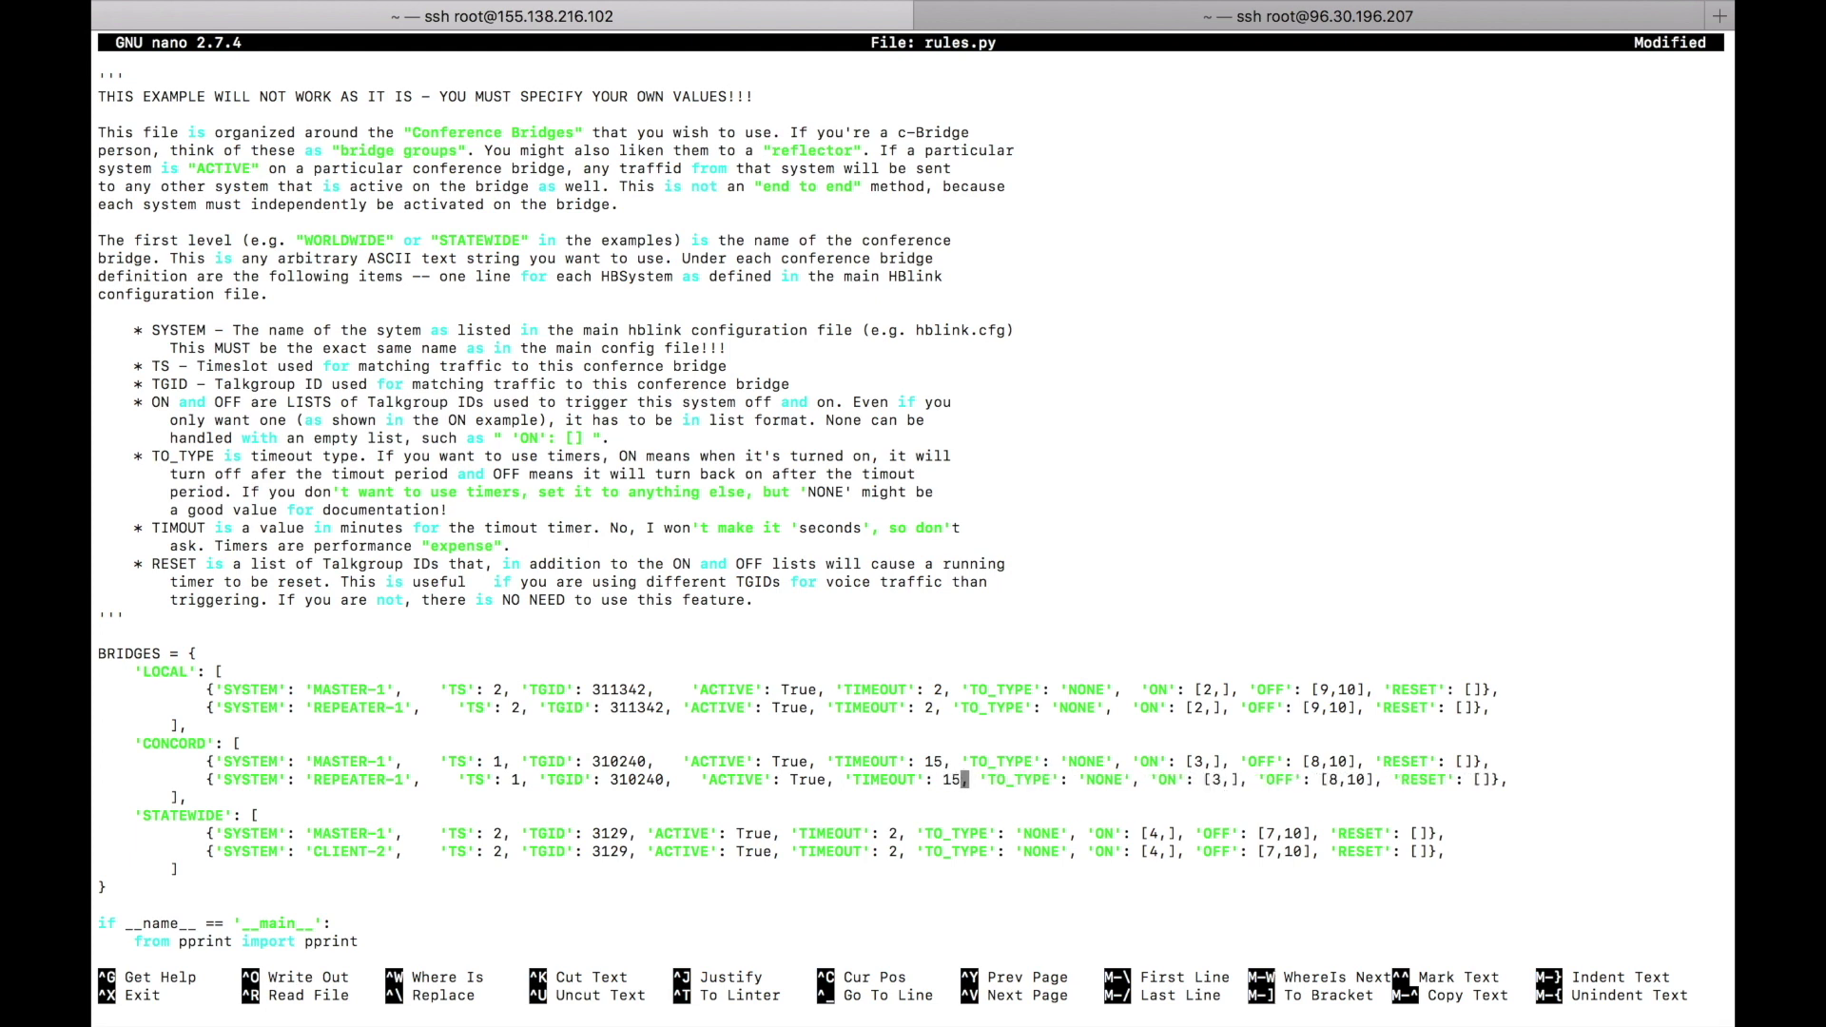
# Step: Set TO_TYPE to 'ON' on both CONCORD entries
pyautogui.press('Up')
pyautogui.press('Right')
pyautogui.press('Right')
pyautogui.press('Right')
pyautogui.press('Right')
pyautogui.press('Right')
pyautogui.press('Right')
pyautogui.press('Right')
pyautogui.press('Right')
pyautogui.press('Right')
pyautogui.press('Right')
pyautogui.press('Right')
pyautogui.press('Right')
pyautogui.press('Right')
pyautogui.press('Right')
pyautogui.press('Right')
pyautogui.press('Right')
pyautogui.press('BackSpace')
pyautogui.press('BackSpace')
pyautogui.press('BackSpace')
pyautogui.press('BackSpace')
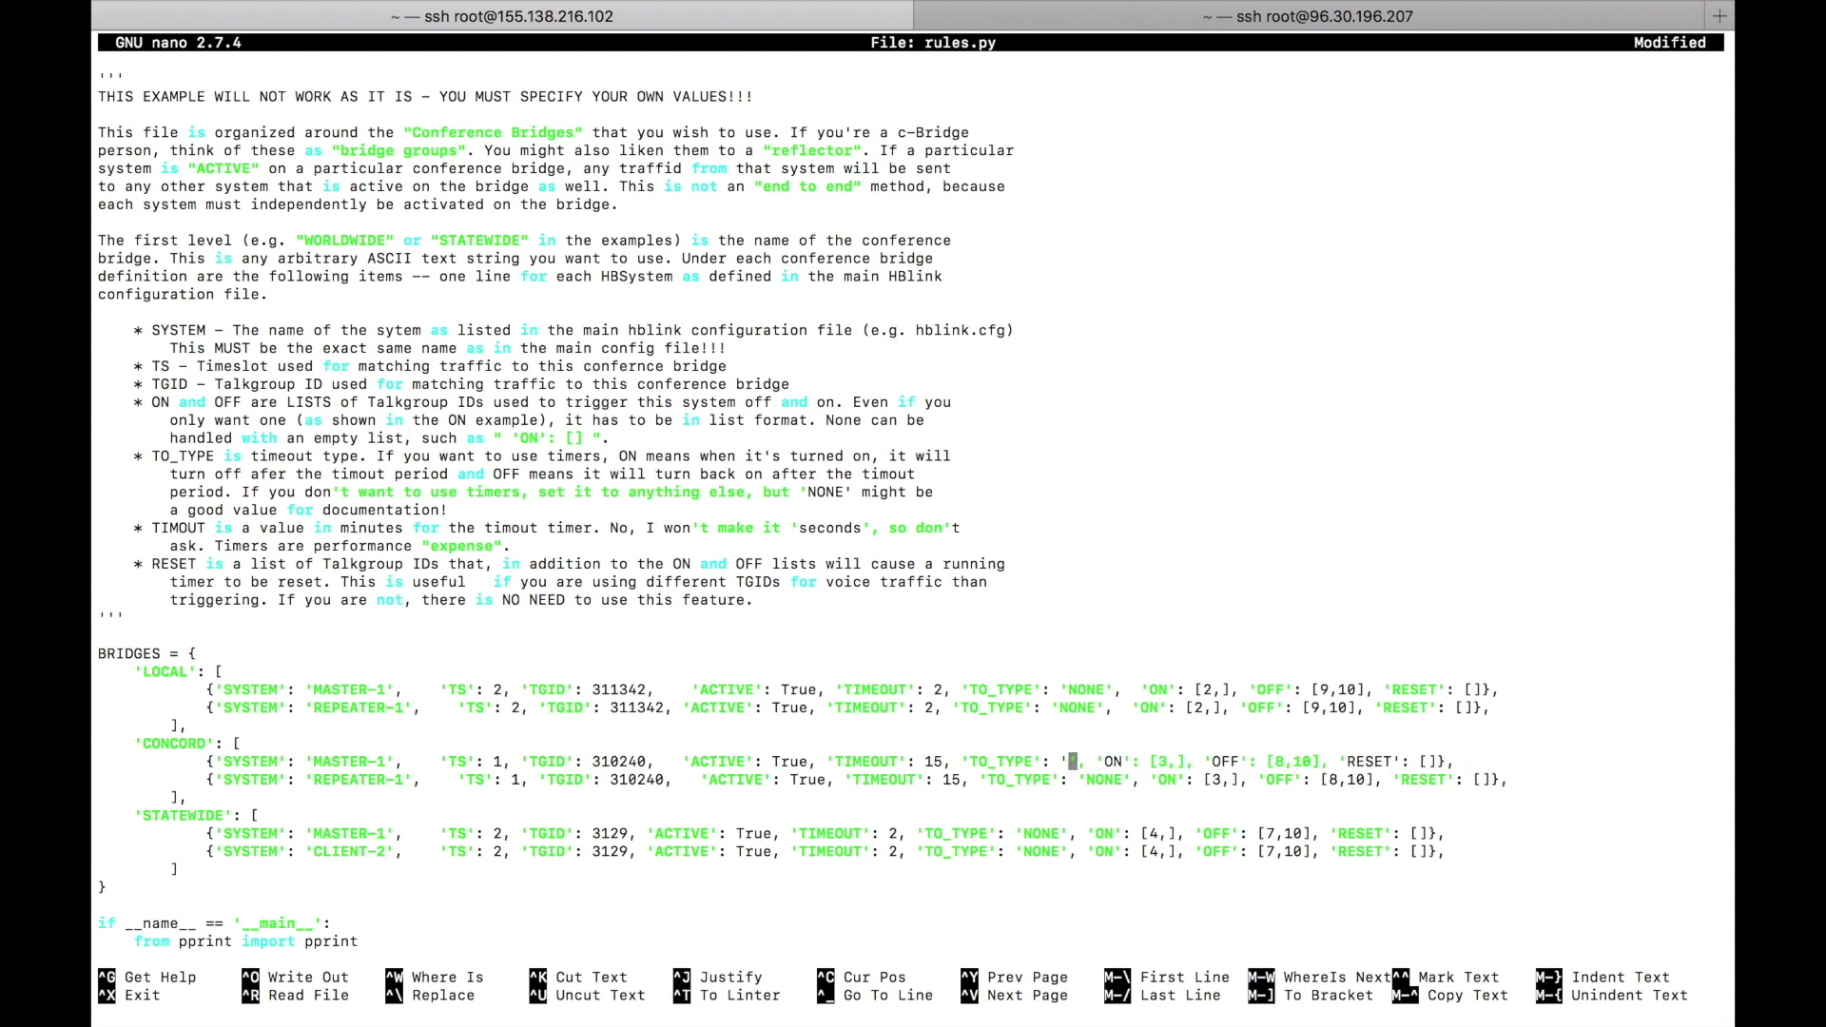
pyautogui.write('ON')
pyautogui.press('Down')
pyautogui.press('Right')
pyautogui.press('Right')
pyautogui.press('Right')
pyautogui.press('Right')
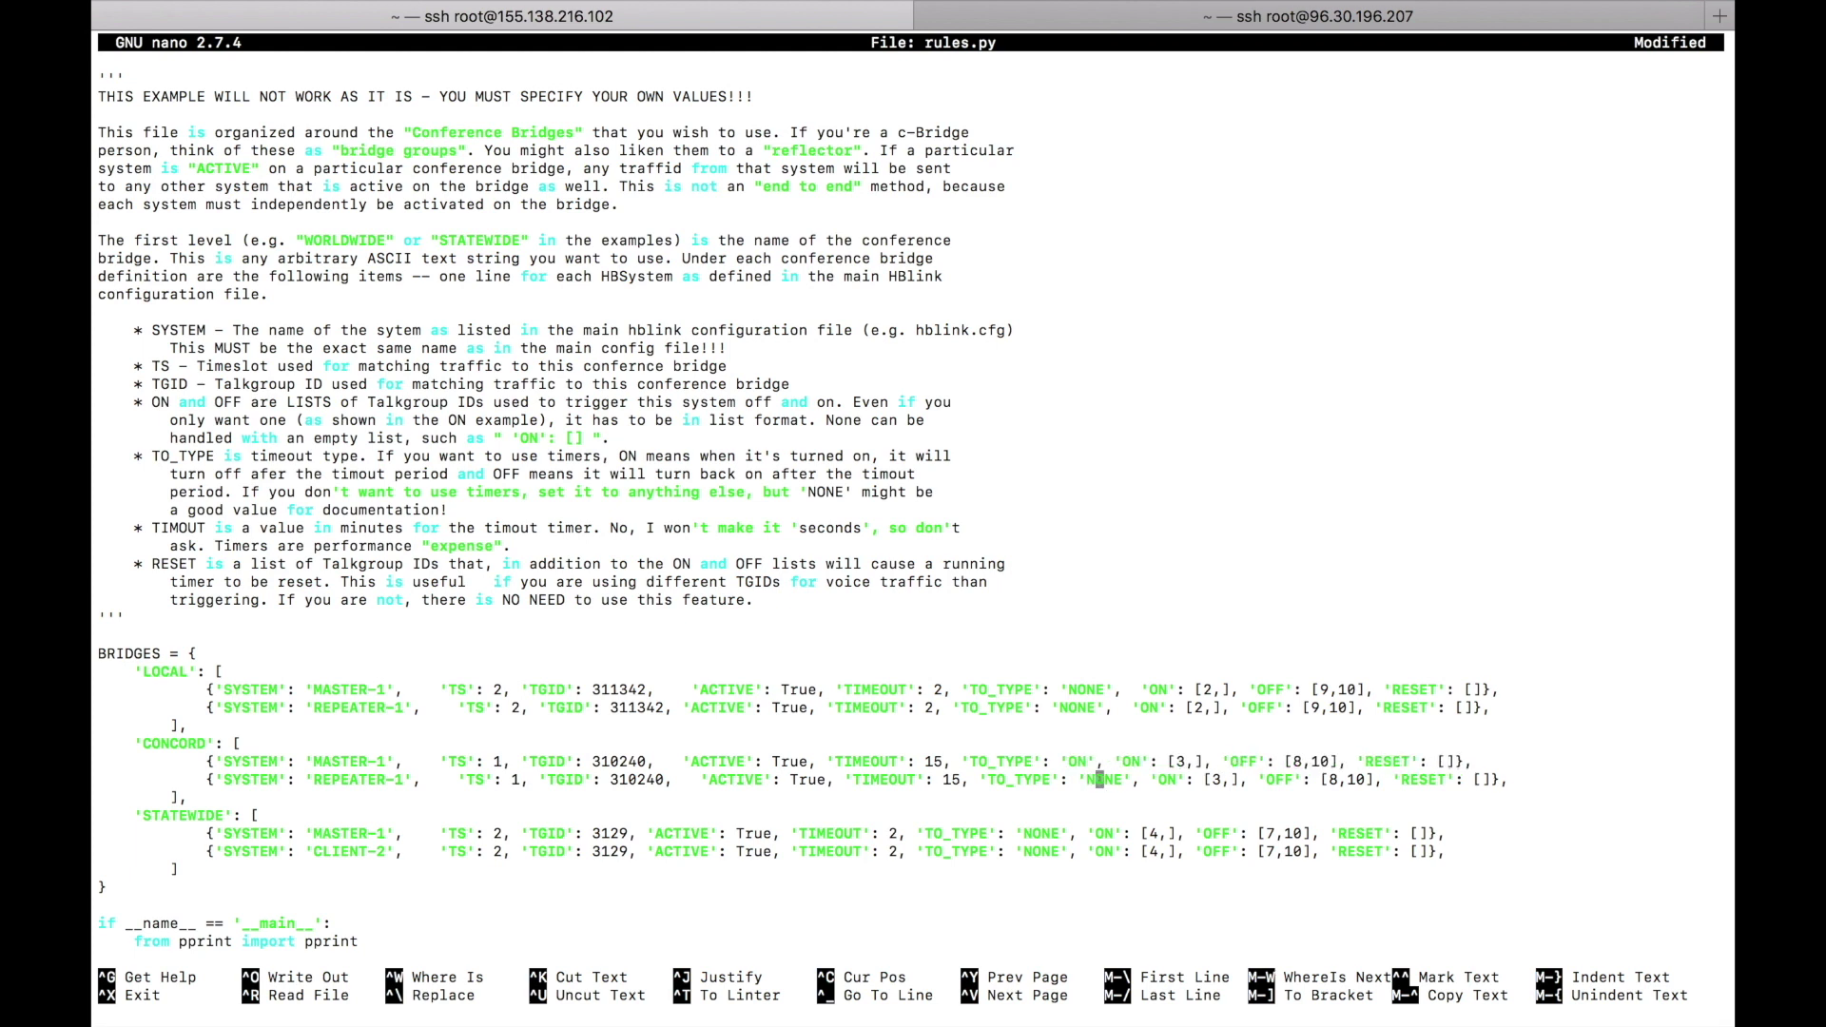
pyautogui.press('BackSpace')
pyautogui.press('BackSpace')
pyautogui.press('BackSpace')
pyautogui.press('BackSpace')
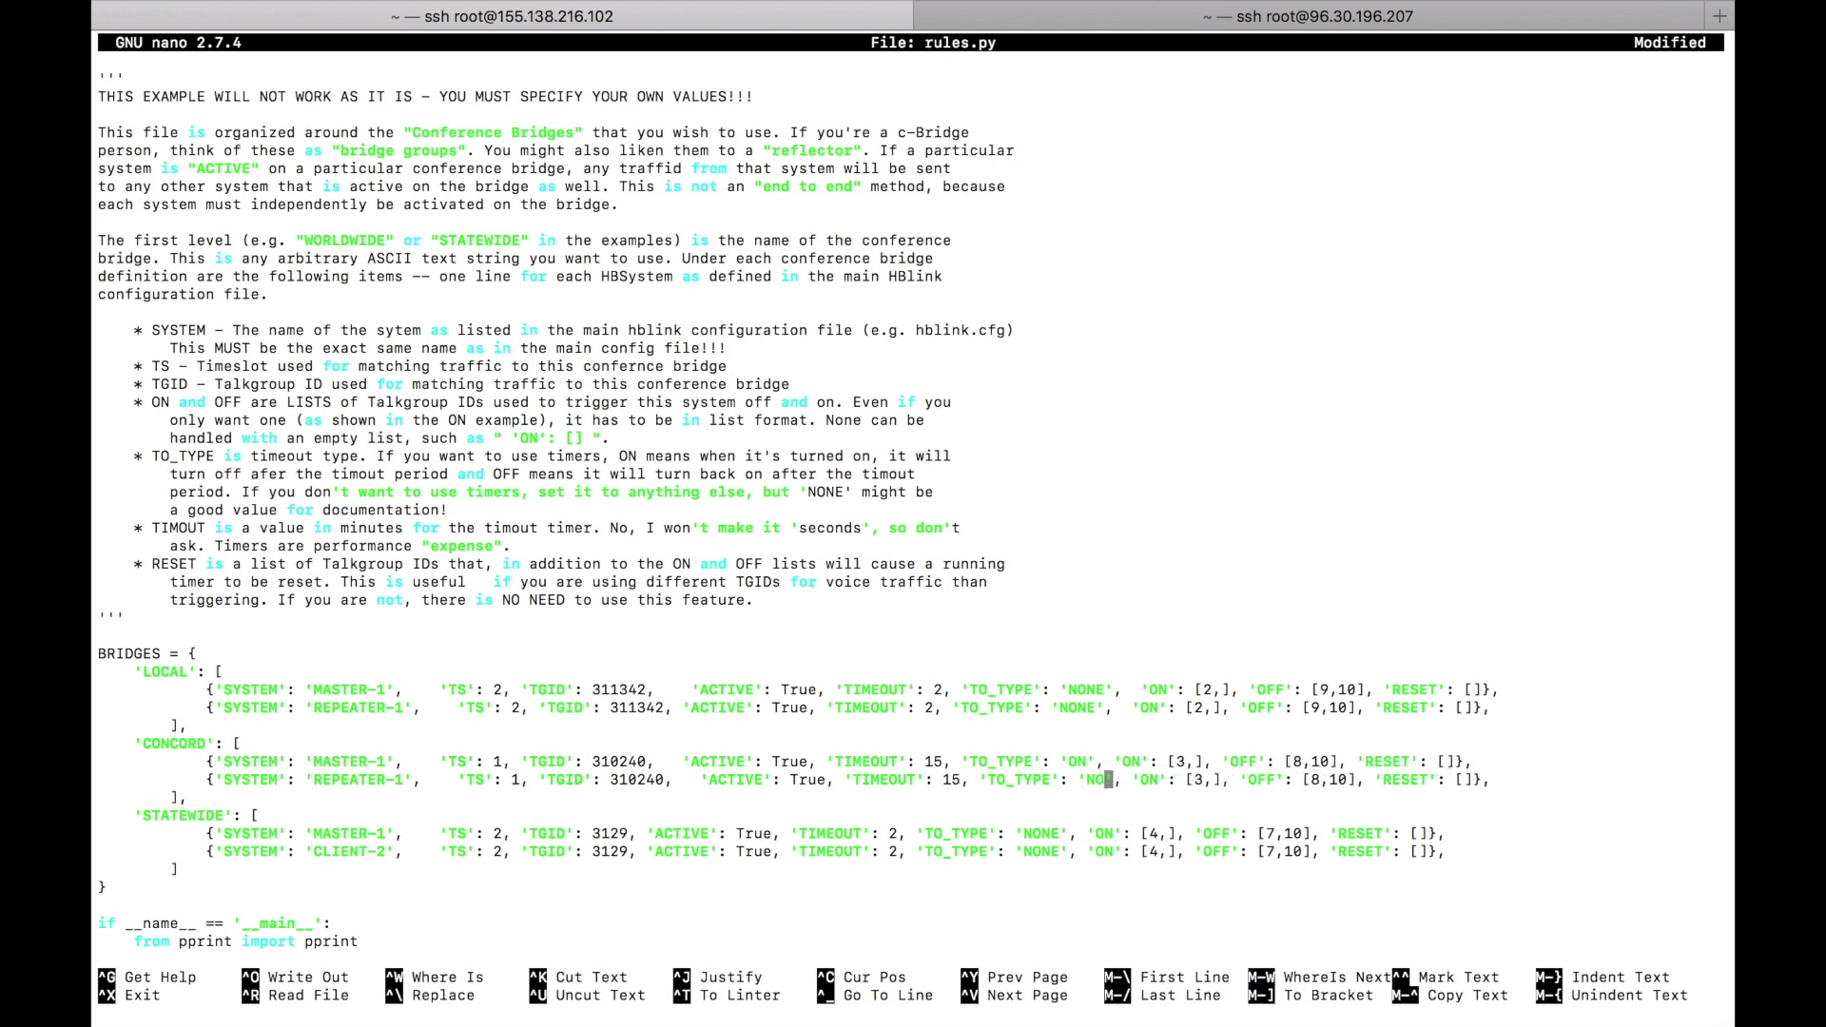
pyautogui.write('ON')
# Step: Rename STATEWIDE to US and replace its CLIENT-2 entry with REPEATER-1
pyautogui.press('Down')
pyautogui.press('Left')
pyautogui.press('Left')
pyautogui.press('Down')
pyautogui.press('Right')
pyautogui.press('Right')
pyautogui.press('Right')
pyautogui.press('Right')
pyautogui.press('Right')
pyautogui.press('Right')
pyautogui.press('Right')
pyautogui.press('Left')
pyautogui.press('BackSpace')
pyautogui.press('BackSpace')
pyautogui.press('BackSpace')
pyautogui.press('BackSpace')
pyautogui.press('BackSpace')
pyautogui.press('BackSpace')
pyautogui.press('BackSpace')
pyautogui.press('BackSpace')
pyautogui.press('BackSpace')
pyautogui.write('US')
pyautogui.press('Down')
pyautogui.press('Right')
pyautogui.press('Right')
pyautogui.press('Right')
pyautogui.press('Right')
pyautogui.press('Right')
pyautogui.press('Right')
pyautogui.press('Right')
pyautogui.press('Right')
pyautogui.press('Right')
pyautogui.press('Right')
pyautogui.press('Right')
pyautogui.press('Right')
pyautogui.press('Right')
pyautogui.press('Right')
pyautogui.press('Right')
pyautogui.press('Right')
pyautogui.press('Right')
pyautogui.press('Right')
pyautogui.press('Right')
pyautogui.press('Right')
pyautogui.press('Right')
pyautogui.press('Right')
pyautogui.press('Down')
pyautogui.press('Right')
pyautogui.press('Right')
pyautogui.press('Right')
pyautogui.press('BackSpace')
pyautogui.press('BackSpace')
pyautogui.press('BackSpace')
pyautogui.press('BackSpace')
pyautogui.press('BackSpace')
pyautogui.press('BackSpace')
pyautogui.press('BackSpace')
pyautogui.press('BackSpace')
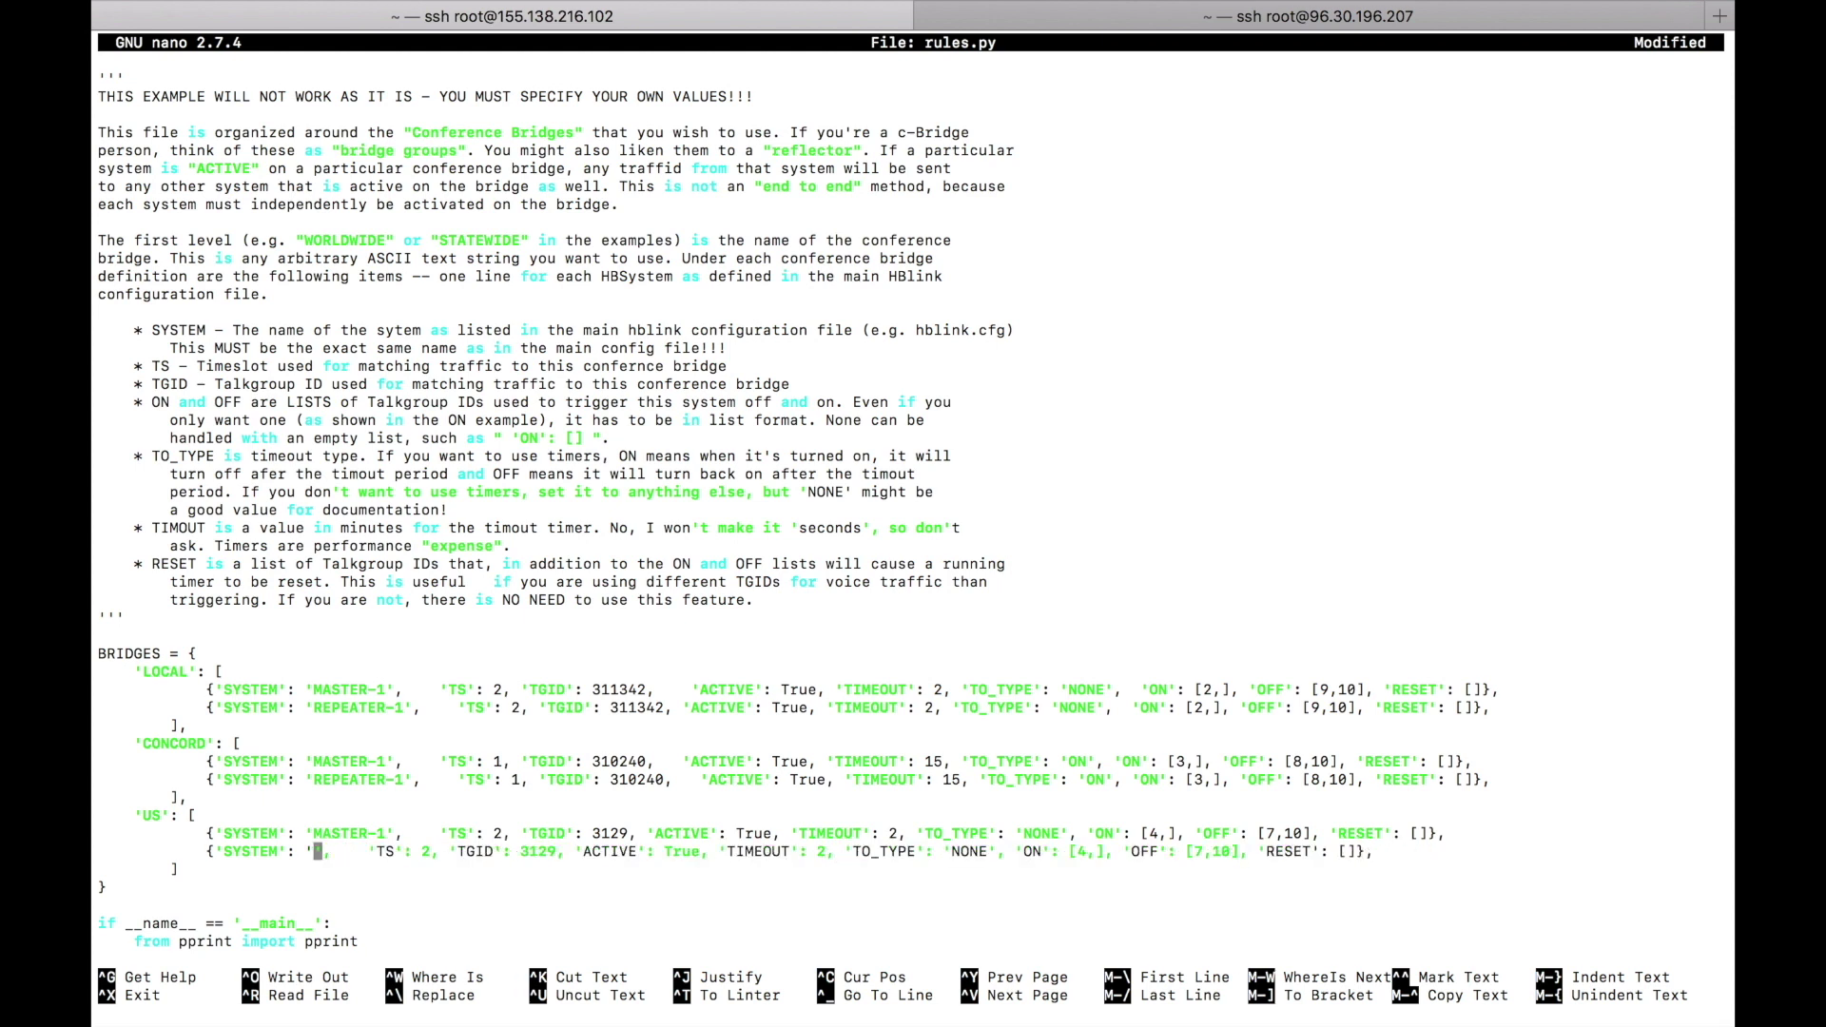
pyautogui.write('REPEATER')
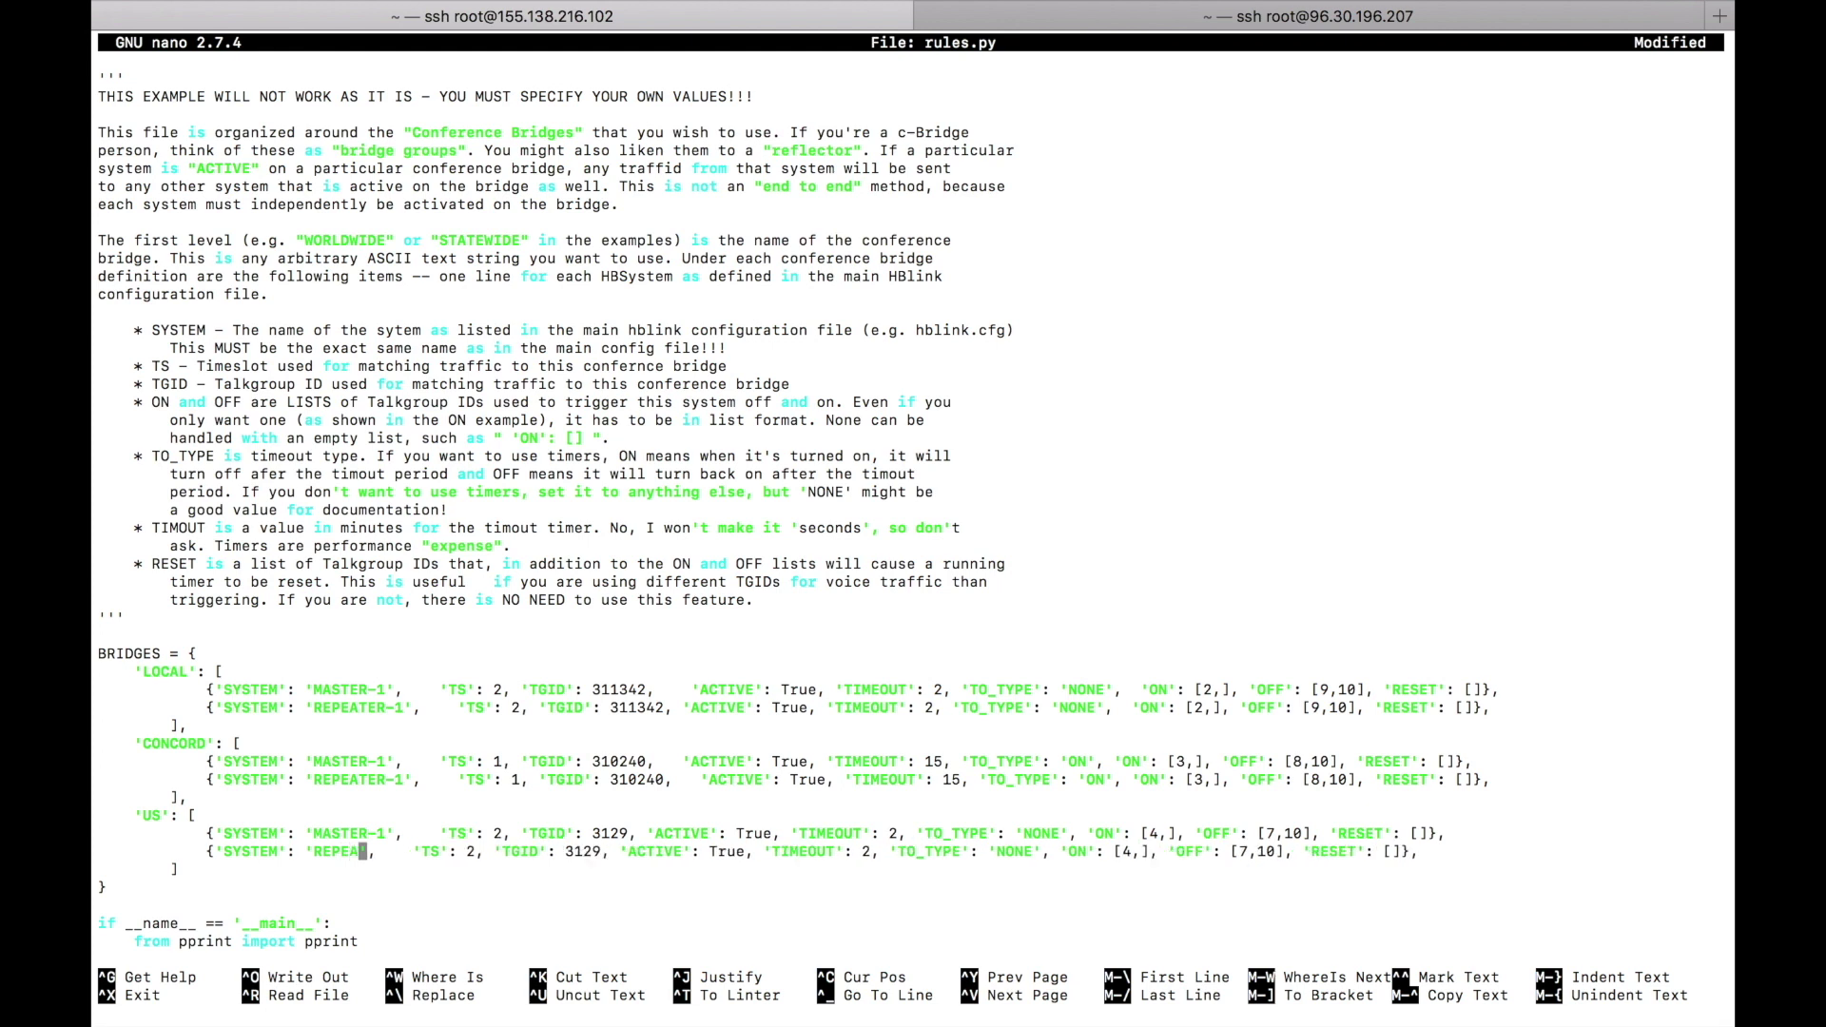
pyautogui.write('-1')
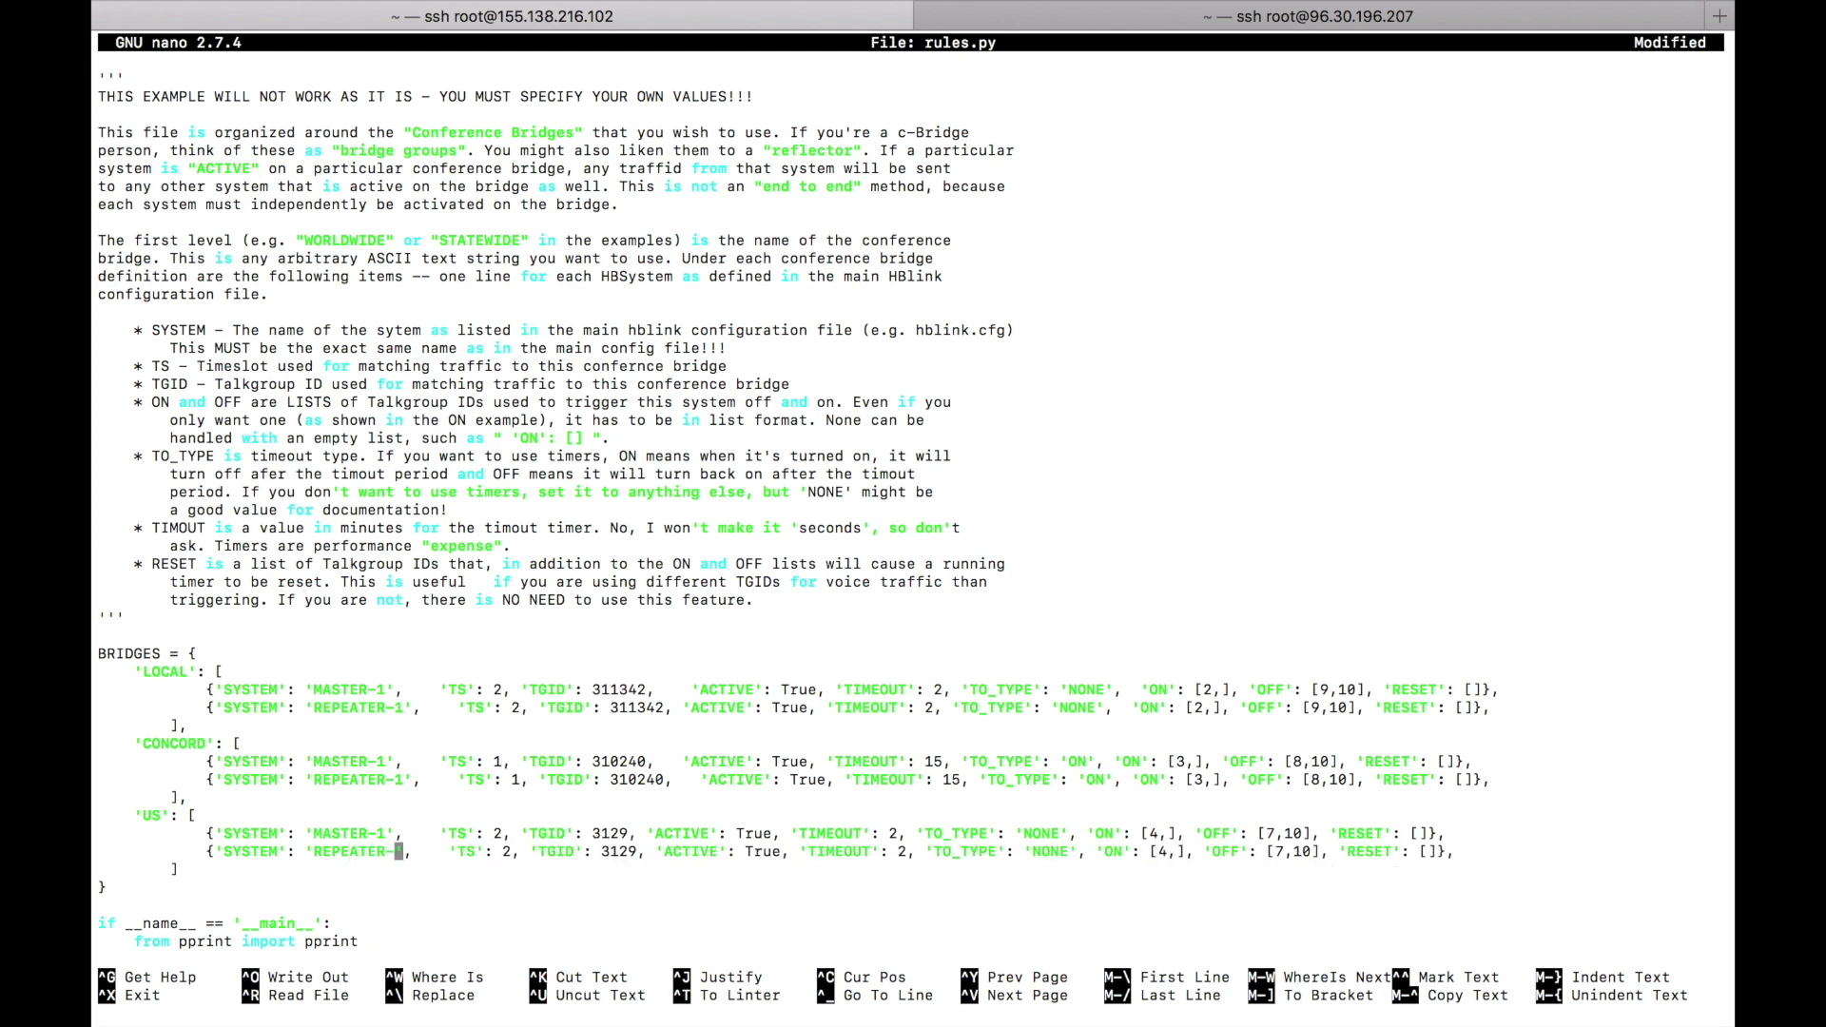
# Step: Set both US entries to timeslot 1
pyautogui.press('Right')
pyautogui.press('Right')
pyautogui.press('Right')
pyautogui.press('Right')
pyautogui.press('Right')
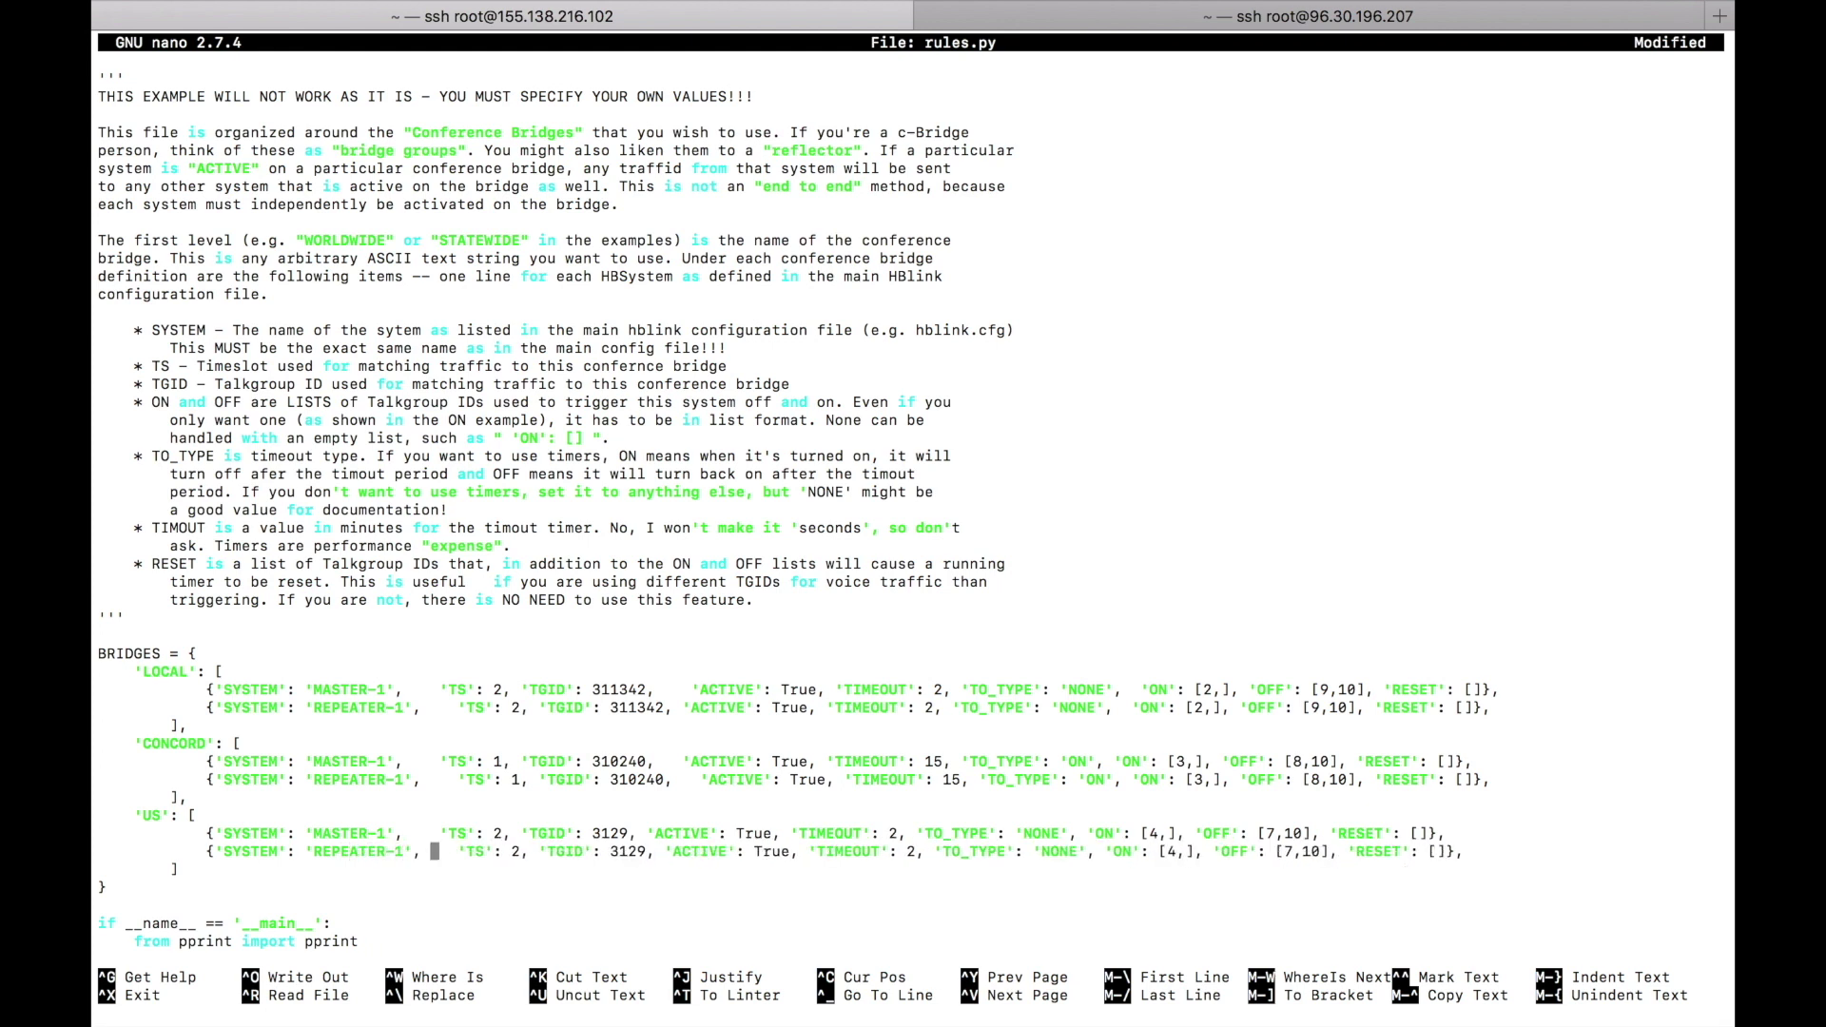
pyautogui.press('Up')
pyautogui.press('Right')
pyautogui.press('Right')
pyautogui.press('Right')
pyautogui.press('Right')
pyautogui.press('Right')
pyautogui.press('Right')
pyautogui.press('BackSpace')
pyautogui.write('1')
pyautogui.press('Down')
pyautogui.press('Right')
# Step: Change the US talkgroup from 3129 to 3100 on both entries
pyautogui.press('Right')
pyautogui.press('BackSpace')
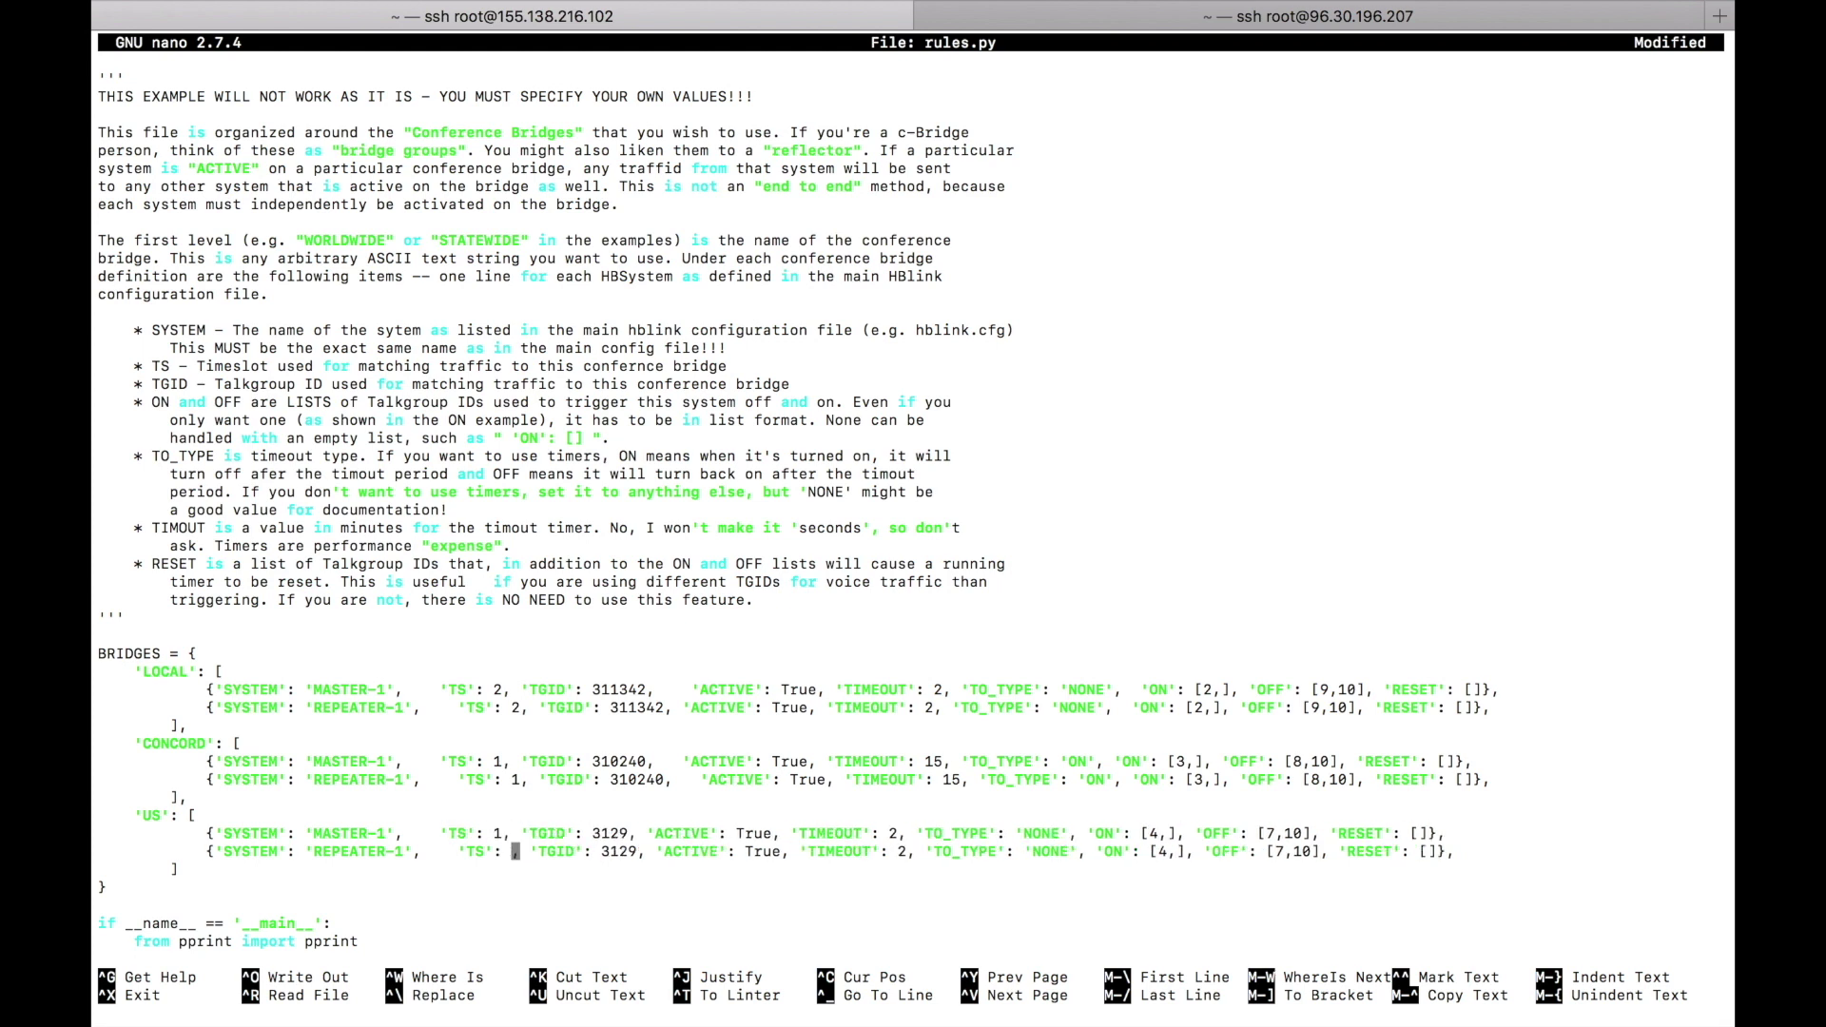
pyautogui.write('1')
pyautogui.press('Up')
pyautogui.press('Right')
pyautogui.press('Right')
pyautogui.press('Right')
pyautogui.press('Right')
pyautogui.press('Right')
pyautogui.press('Right')
pyautogui.press('Right')
pyautogui.press('Right')
pyautogui.press('Right')
pyautogui.press('Right')
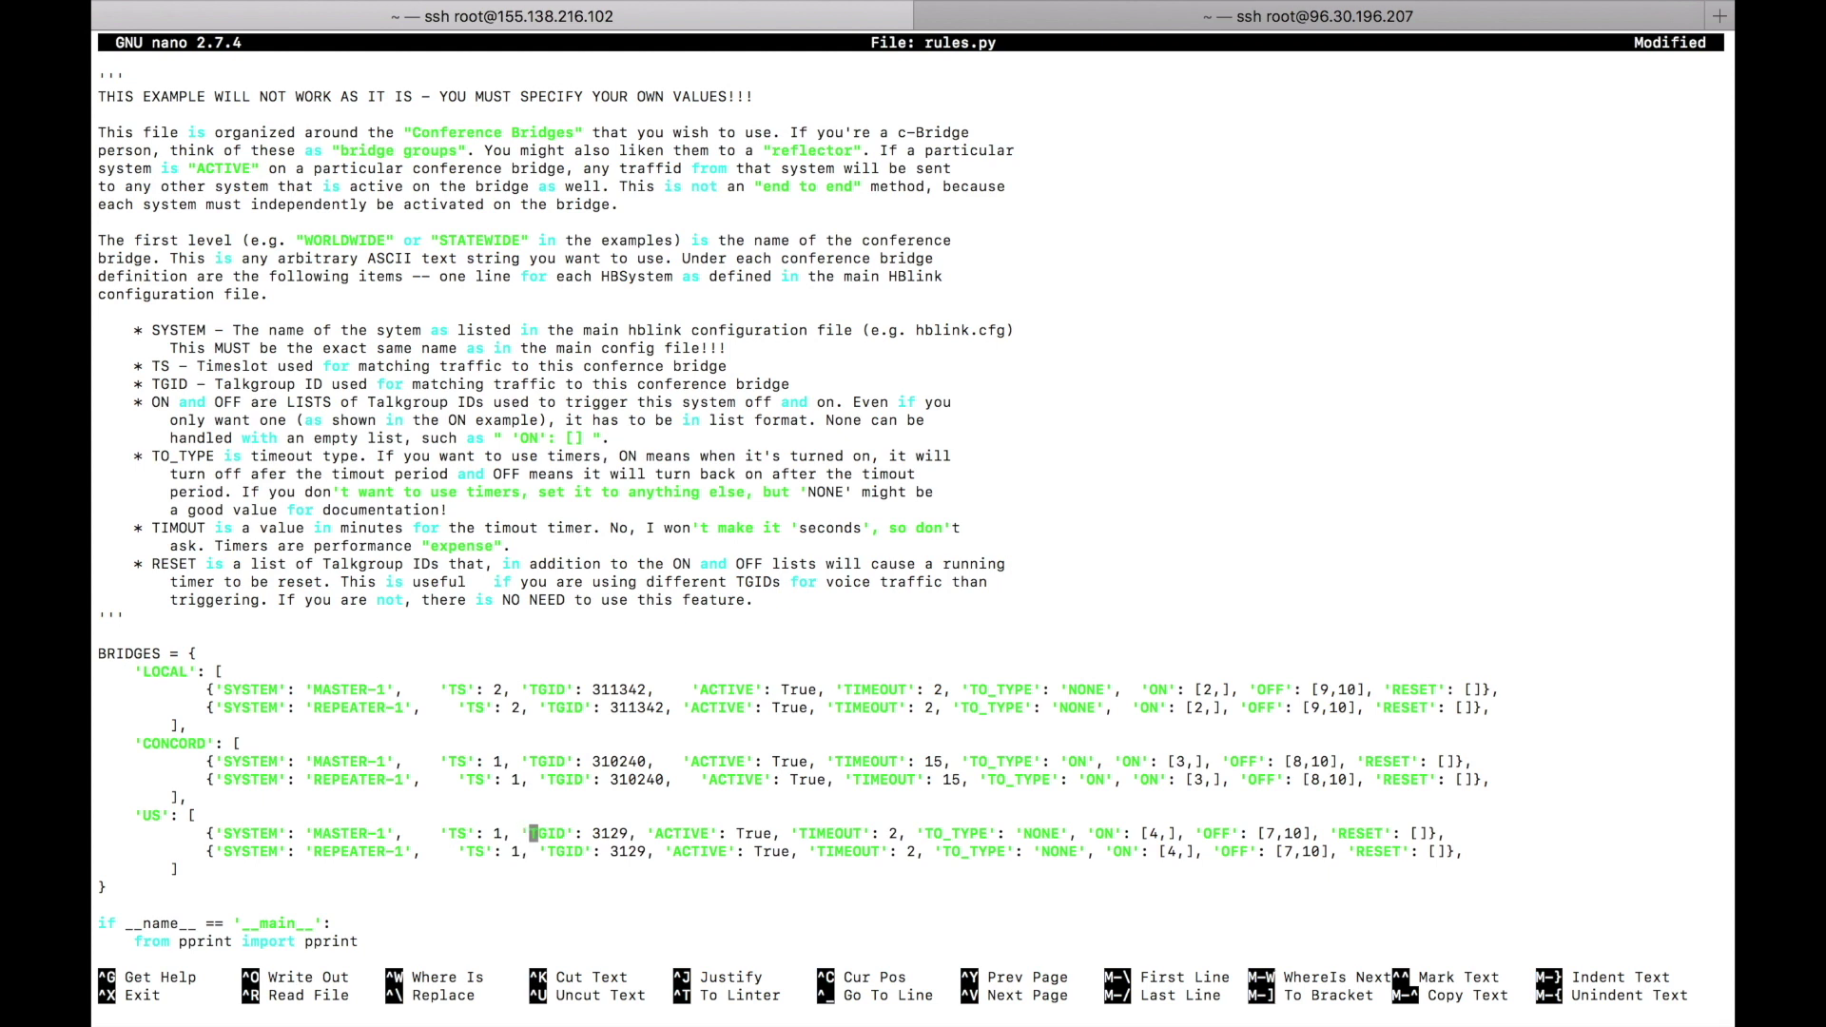
pyautogui.press('Right')
pyautogui.press('Right')
pyautogui.press('BackSpace')
pyautogui.press('BackSpace')
pyautogui.press('BackSpace')
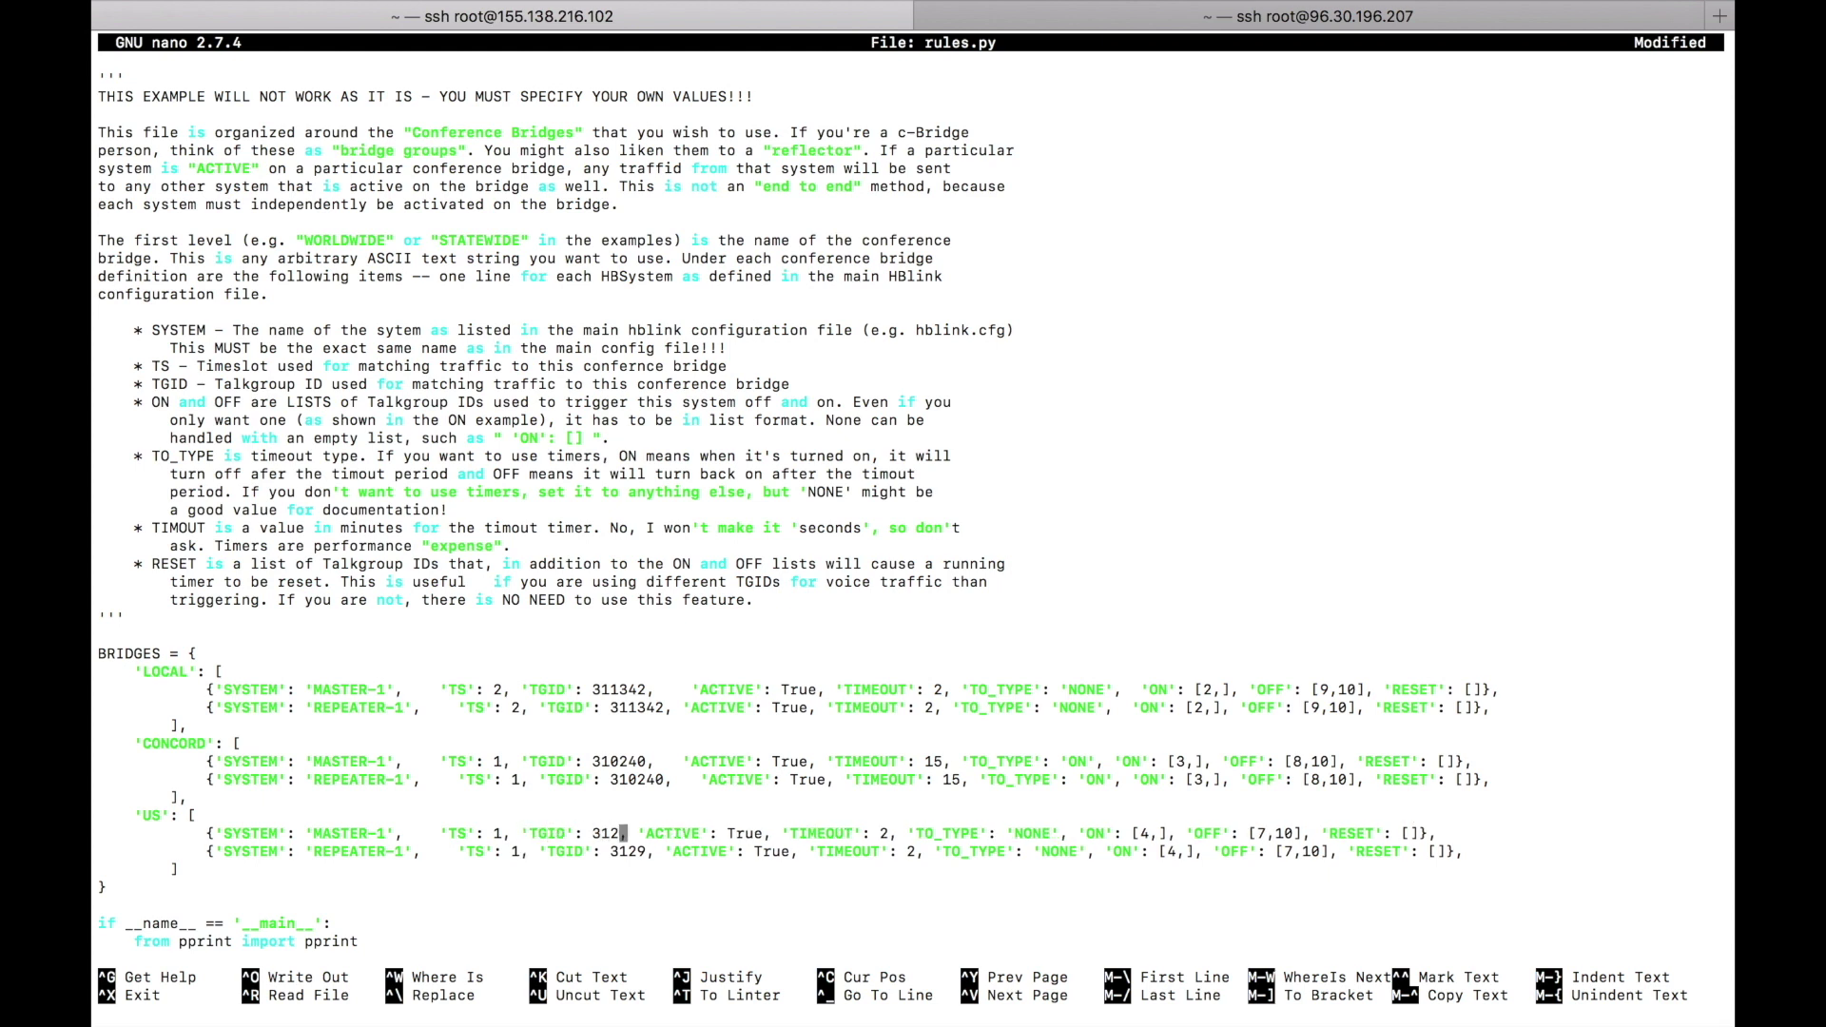
pyautogui.write('100')
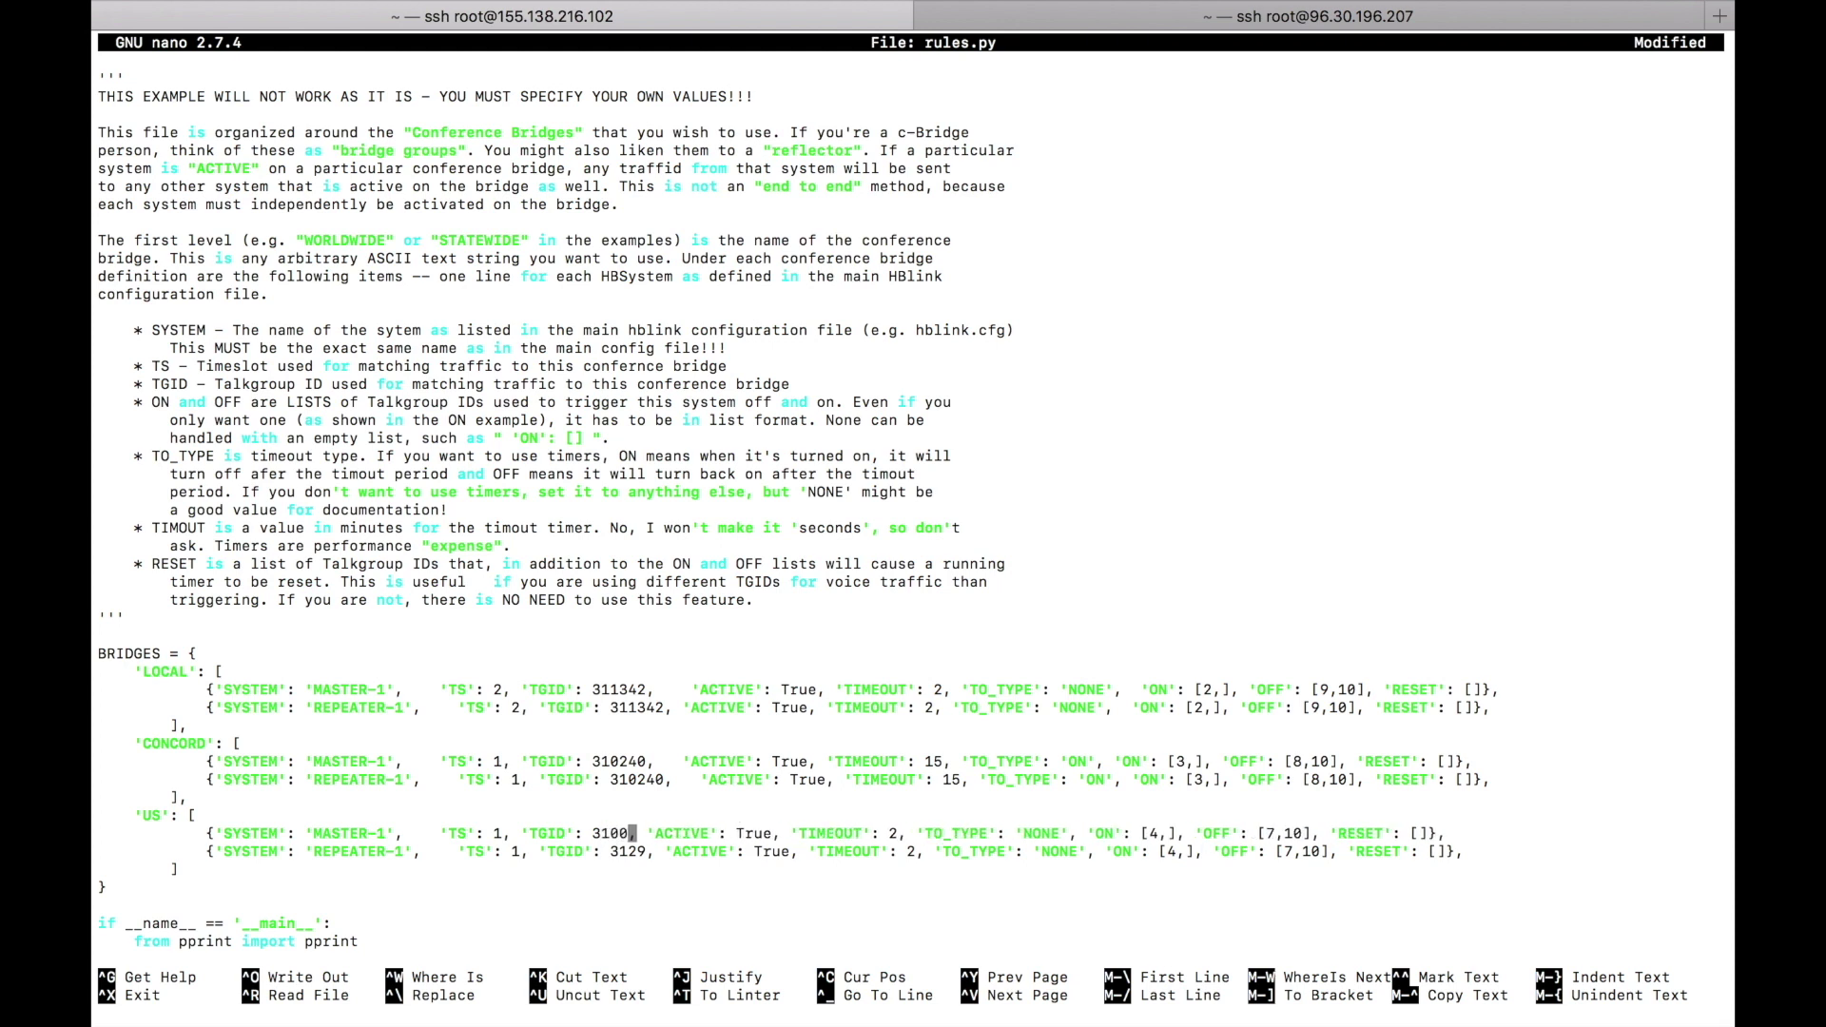
pyautogui.press('Down')
pyautogui.press('Right')
pyautogui.press('Right')
pyautogui.press('BackSpace')
pyautogui.press('BackSpace')
pyautogui.press('BackSpace')
pyautogui.write('100')
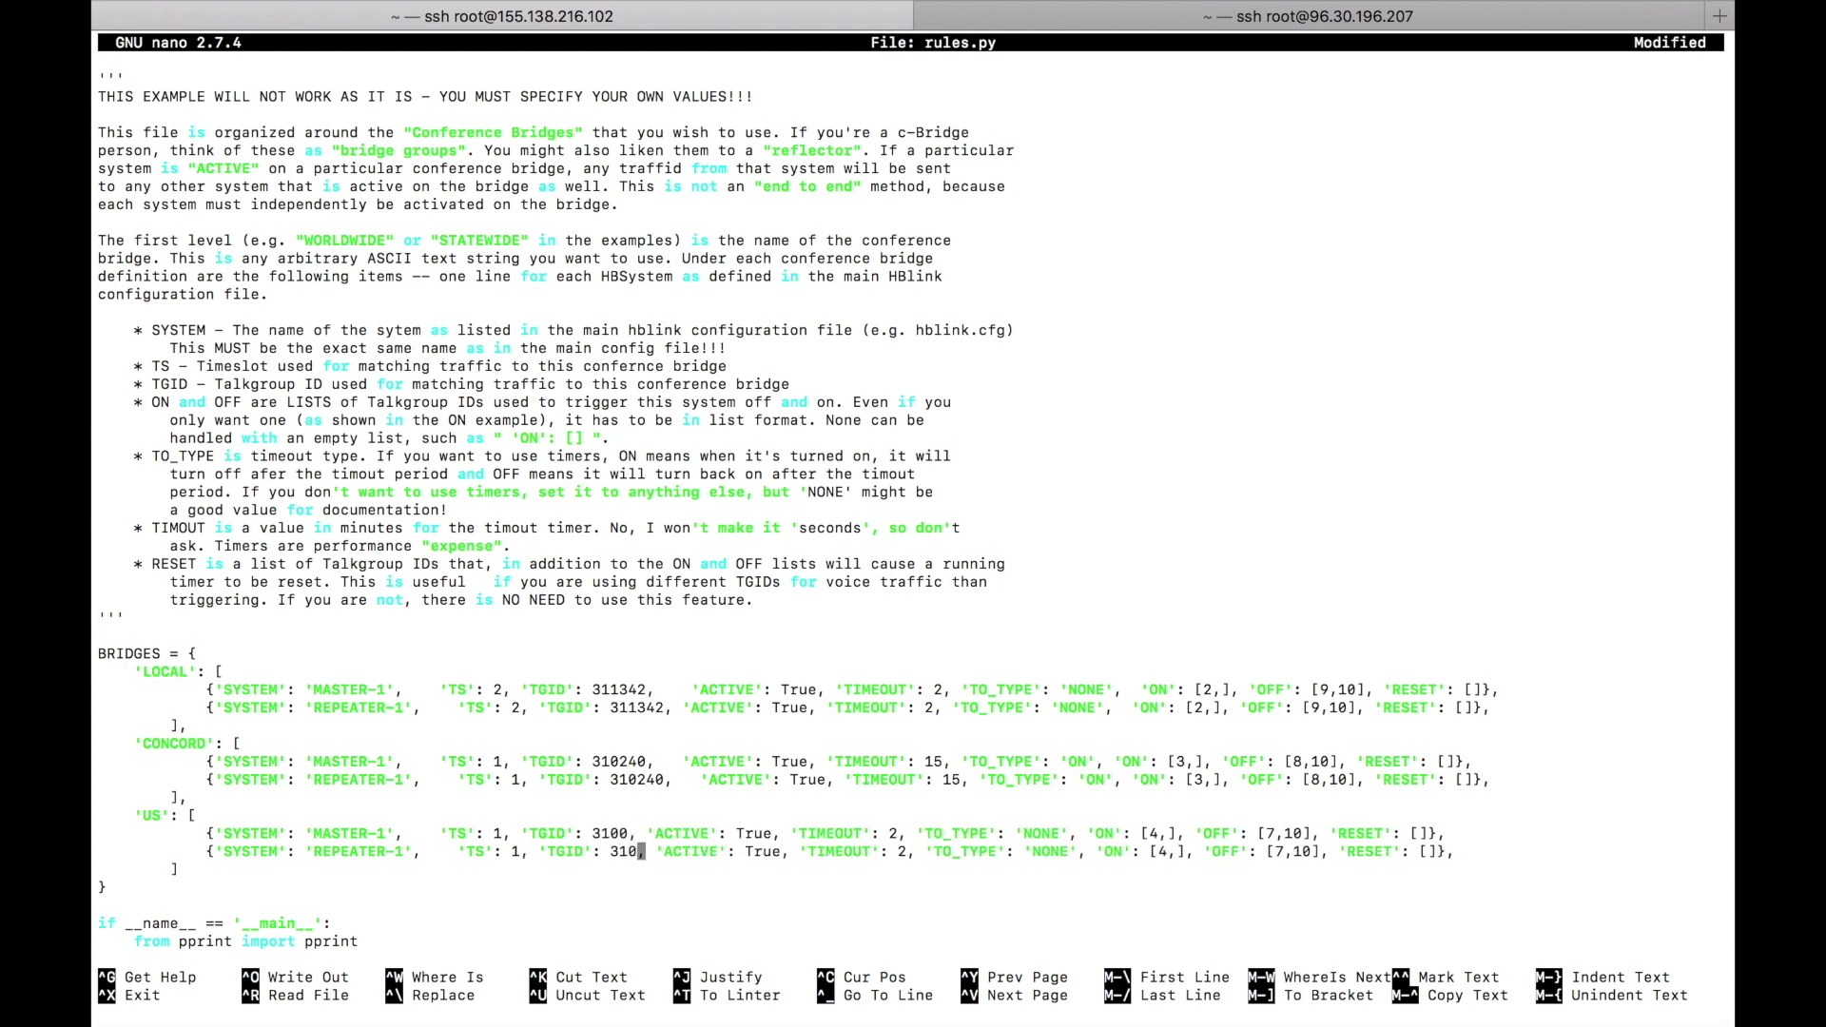
# Step: Set TIMEOUT to 15 on both US entries
pyautogui.press('Right')
pyautogui.press('Right')
pyautogui.press('Right')
pyautogui.press('Right')
pyautogui.press('Right')
pyautogui.press('Right')
pyautogui.press('Right')
pyautogui.press('Right')
pyautogui.press('Right')
pyautogui.press('Right')
pyautogui.press('Right')
pyautogui.press('Right')
pyautogui.press('Right')
pyautogui.press('Right')
pyautogui.press('Right')
pyautogui.press('Right')
pyautogui.press('Right')
pyautogui.press('Right')
pyautogui.press('Right')
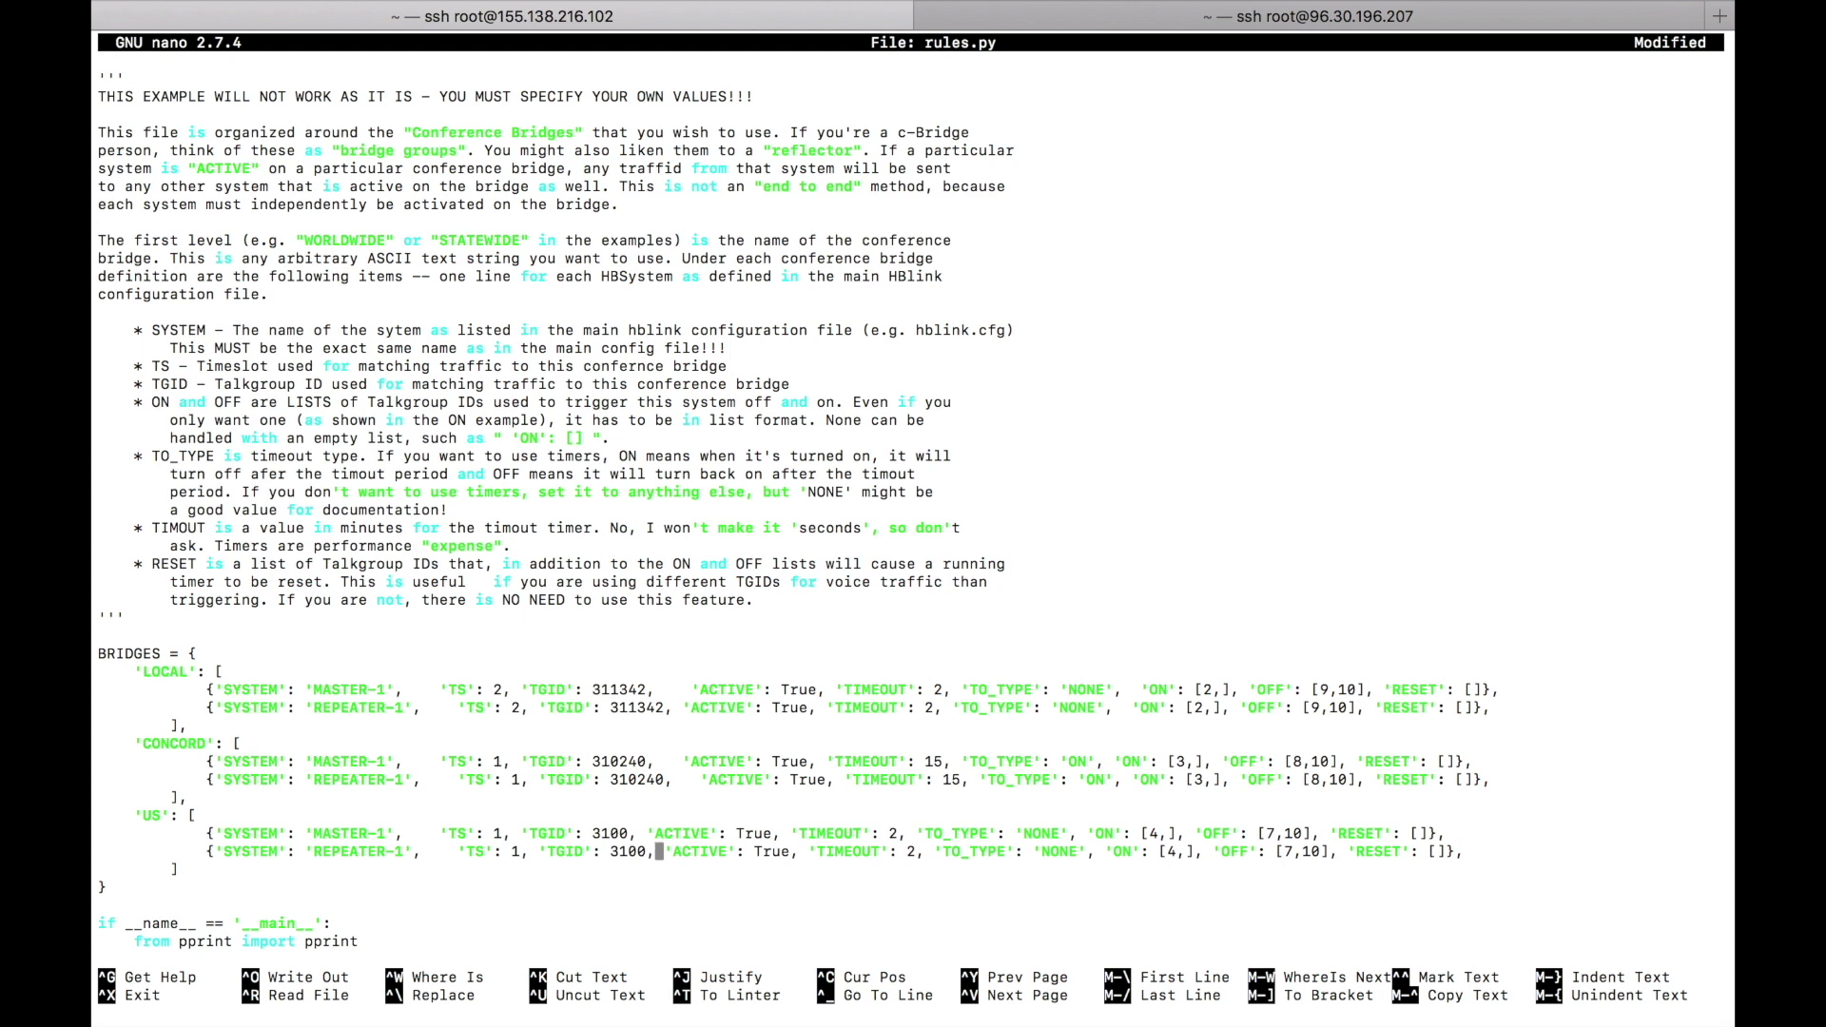
pyautogui.press('Right')
pyautogui.press('Right')
pyautogui.press('Right')
pyautogui.press('Right')
pyautogui.press('Right')
pyautogui.press('Right')
pyautogui.press('Up')
pyautogui.press('Right')
pyautogui.press('Right')
pyautogui.press('Right')
pyautogui.press('BackSpace')
pyautogui.write('15')
pyautogui.press('Down')
pyautogui.press('Right')
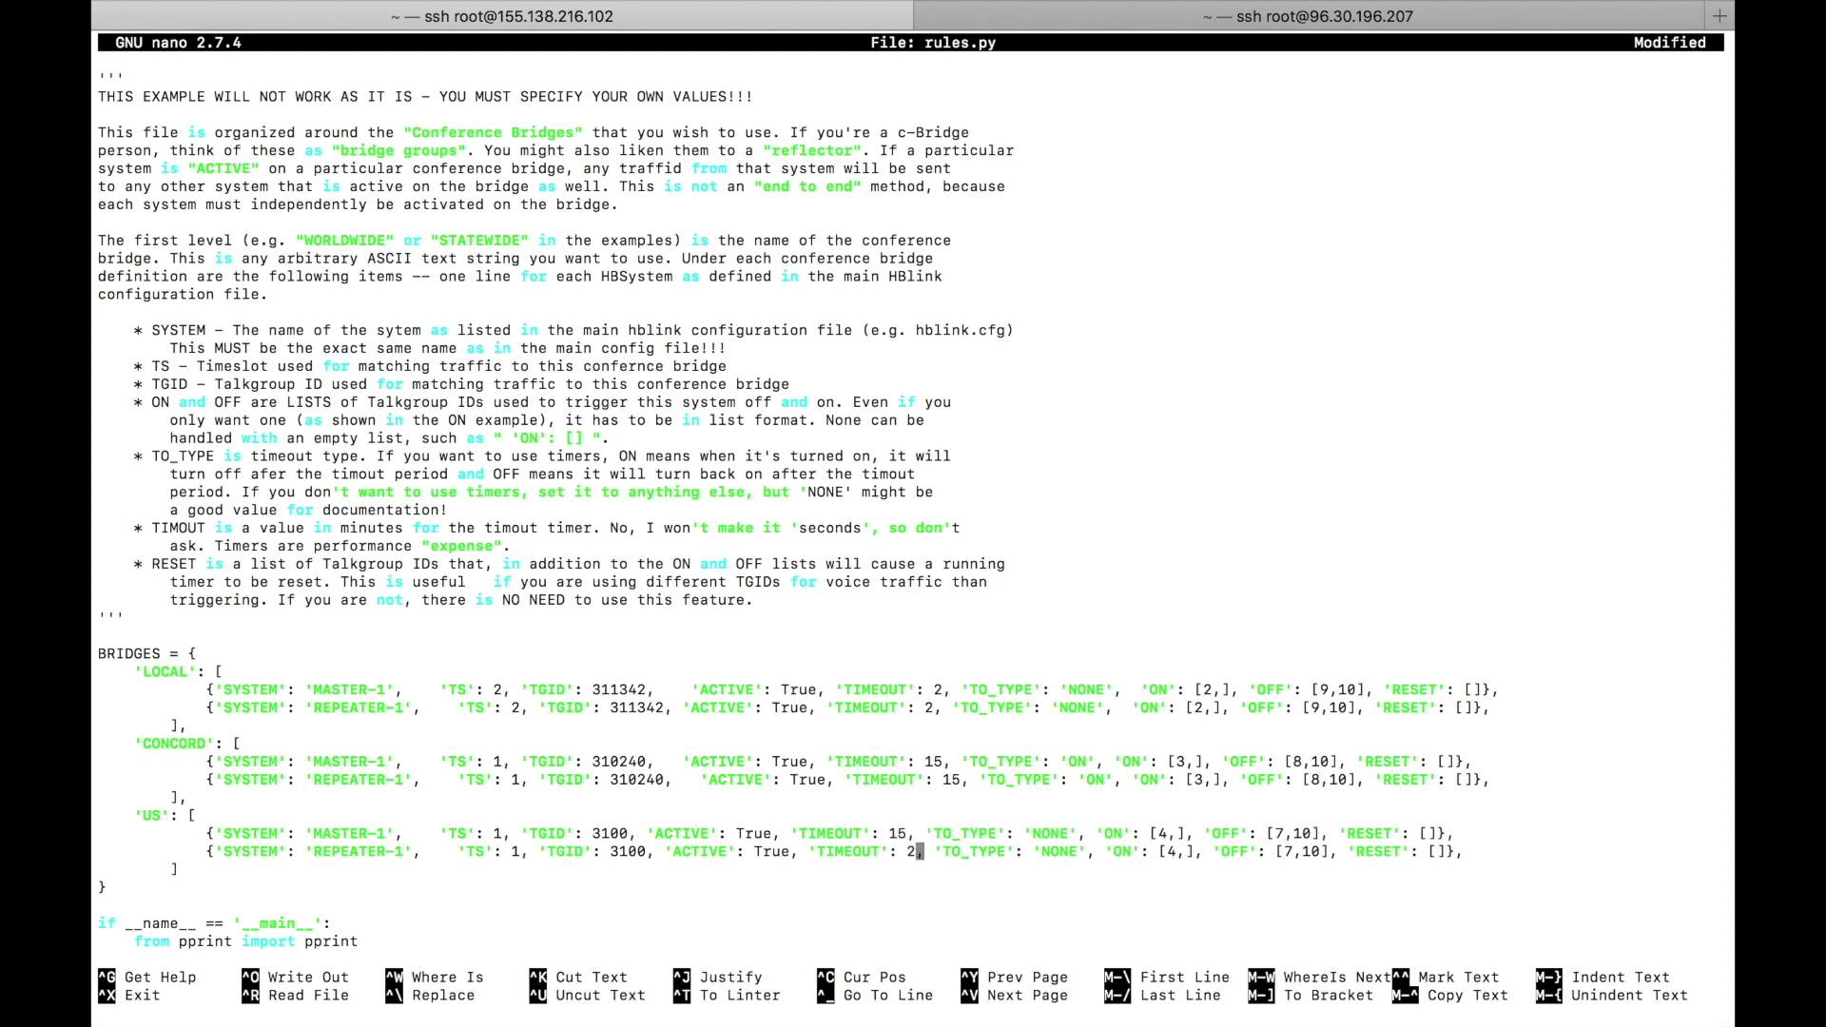
pyautogui.press('BackSpace')
pyautogui.write('15')
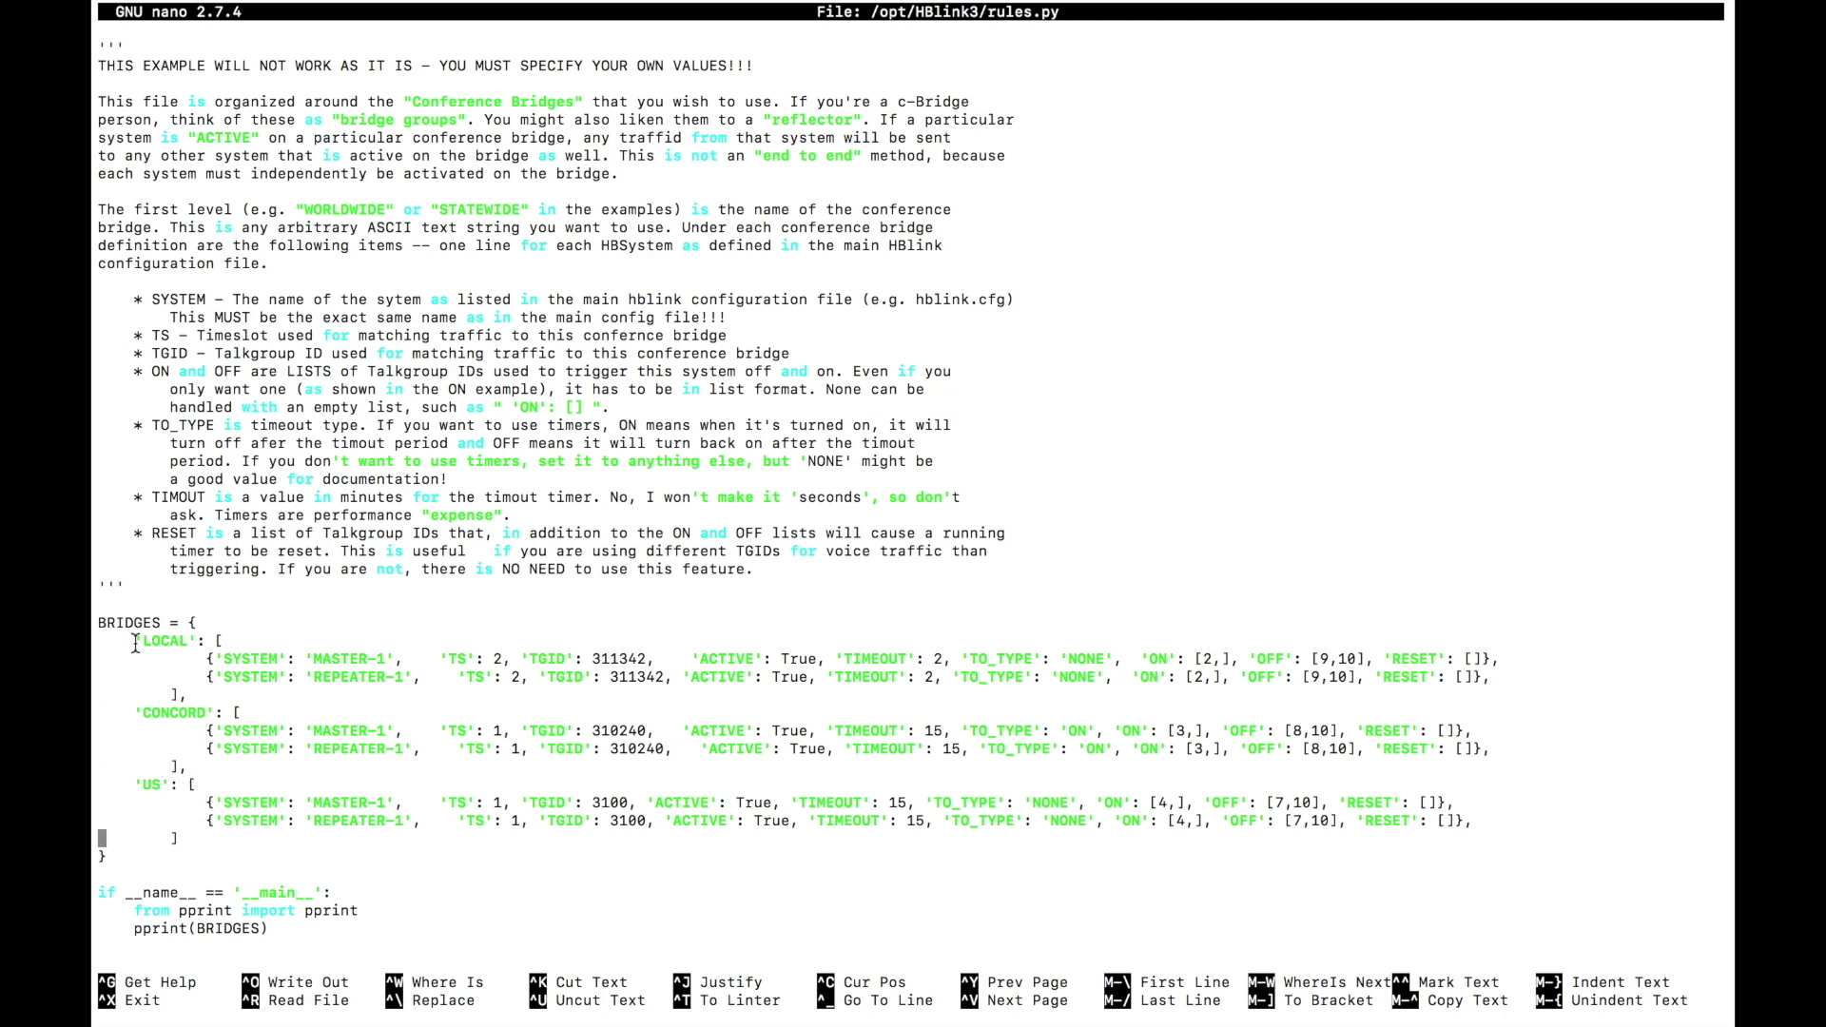
pyautogui.moveTo(133, 643); pyautogui.dragTo(179, 678)
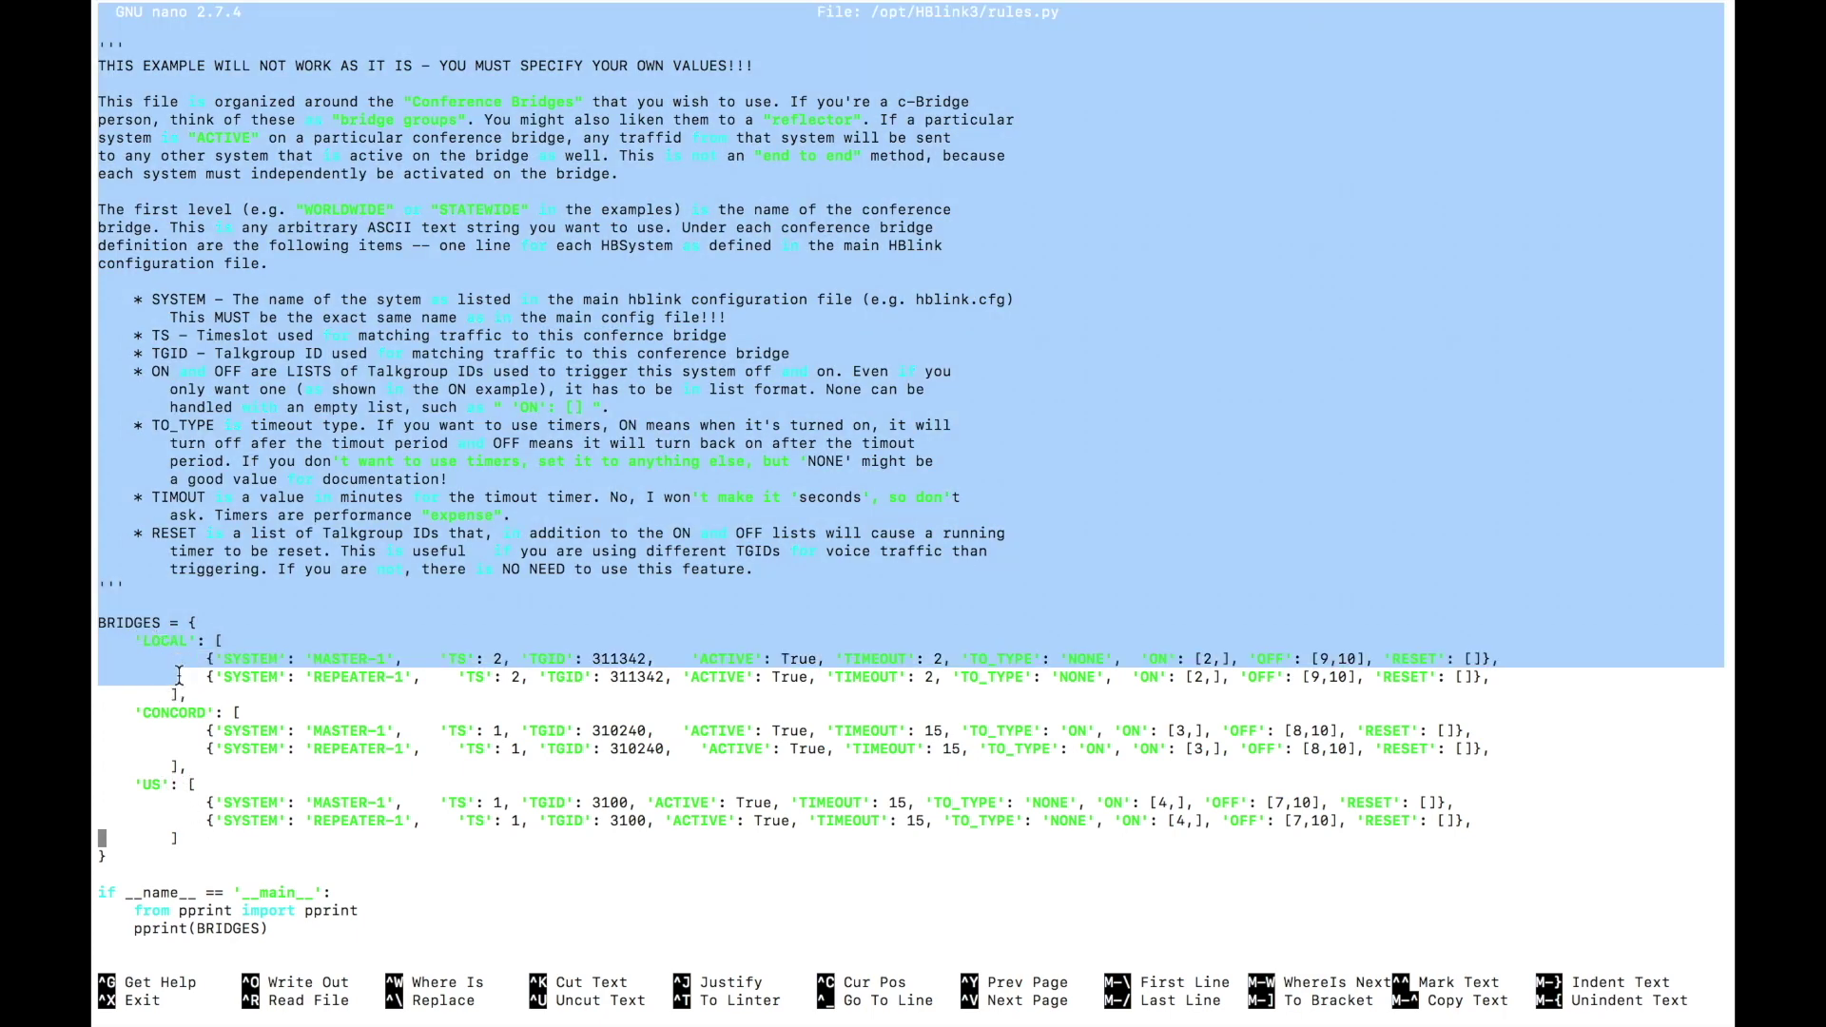
pyautogui.click(195, 694)
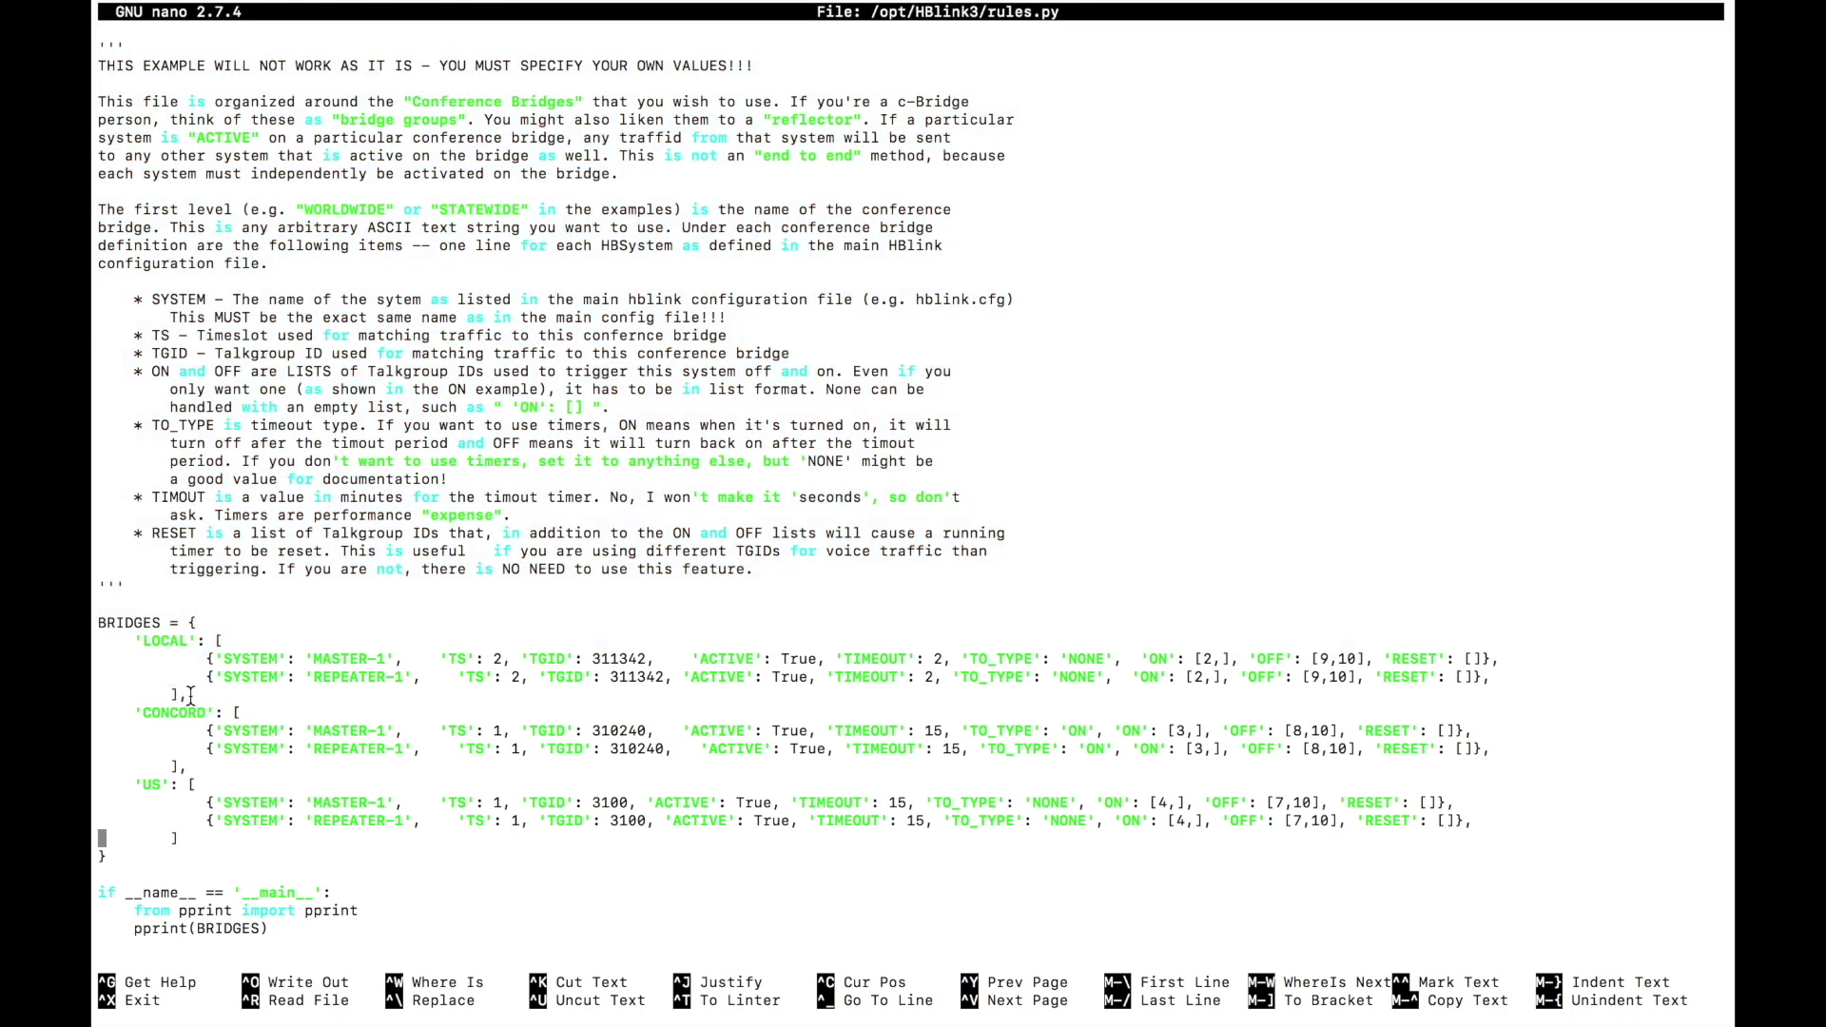
pyautogui.click(191, 694)
pyautogui.moveTo(190, 694); pyautogui.dragTo(131, 640)
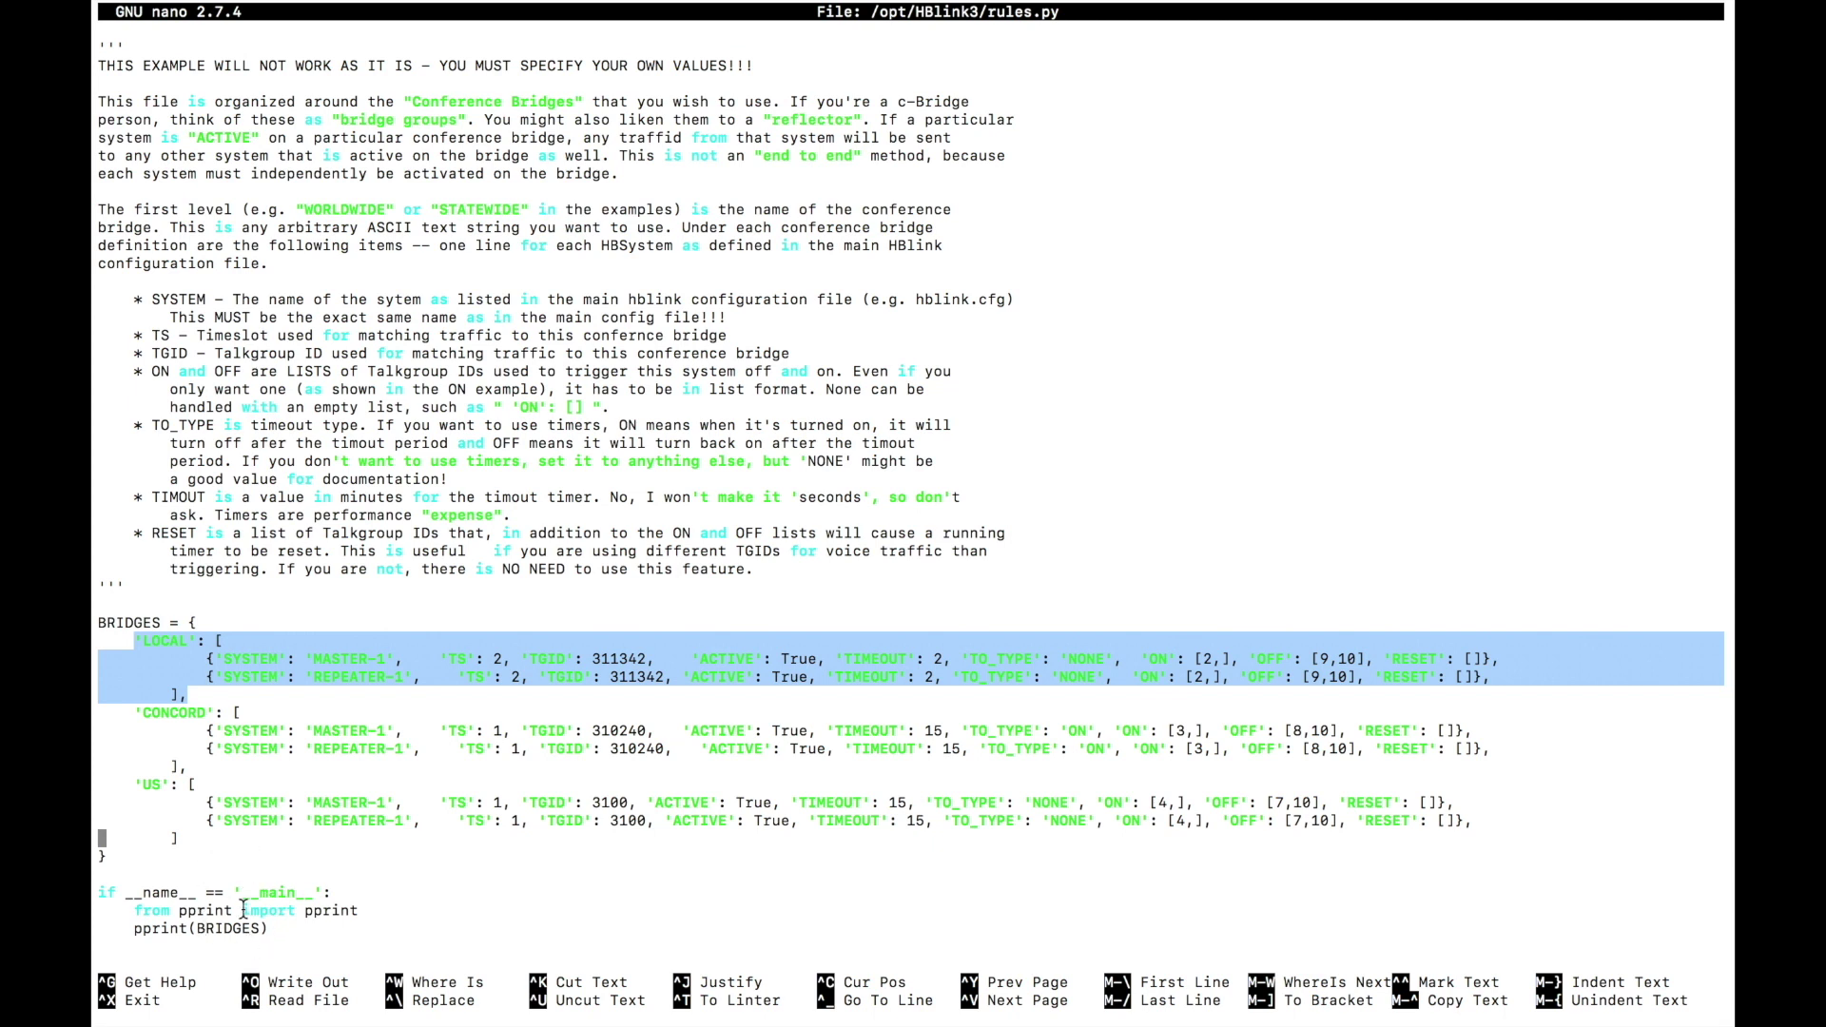
pyautogui.click(289, 845)
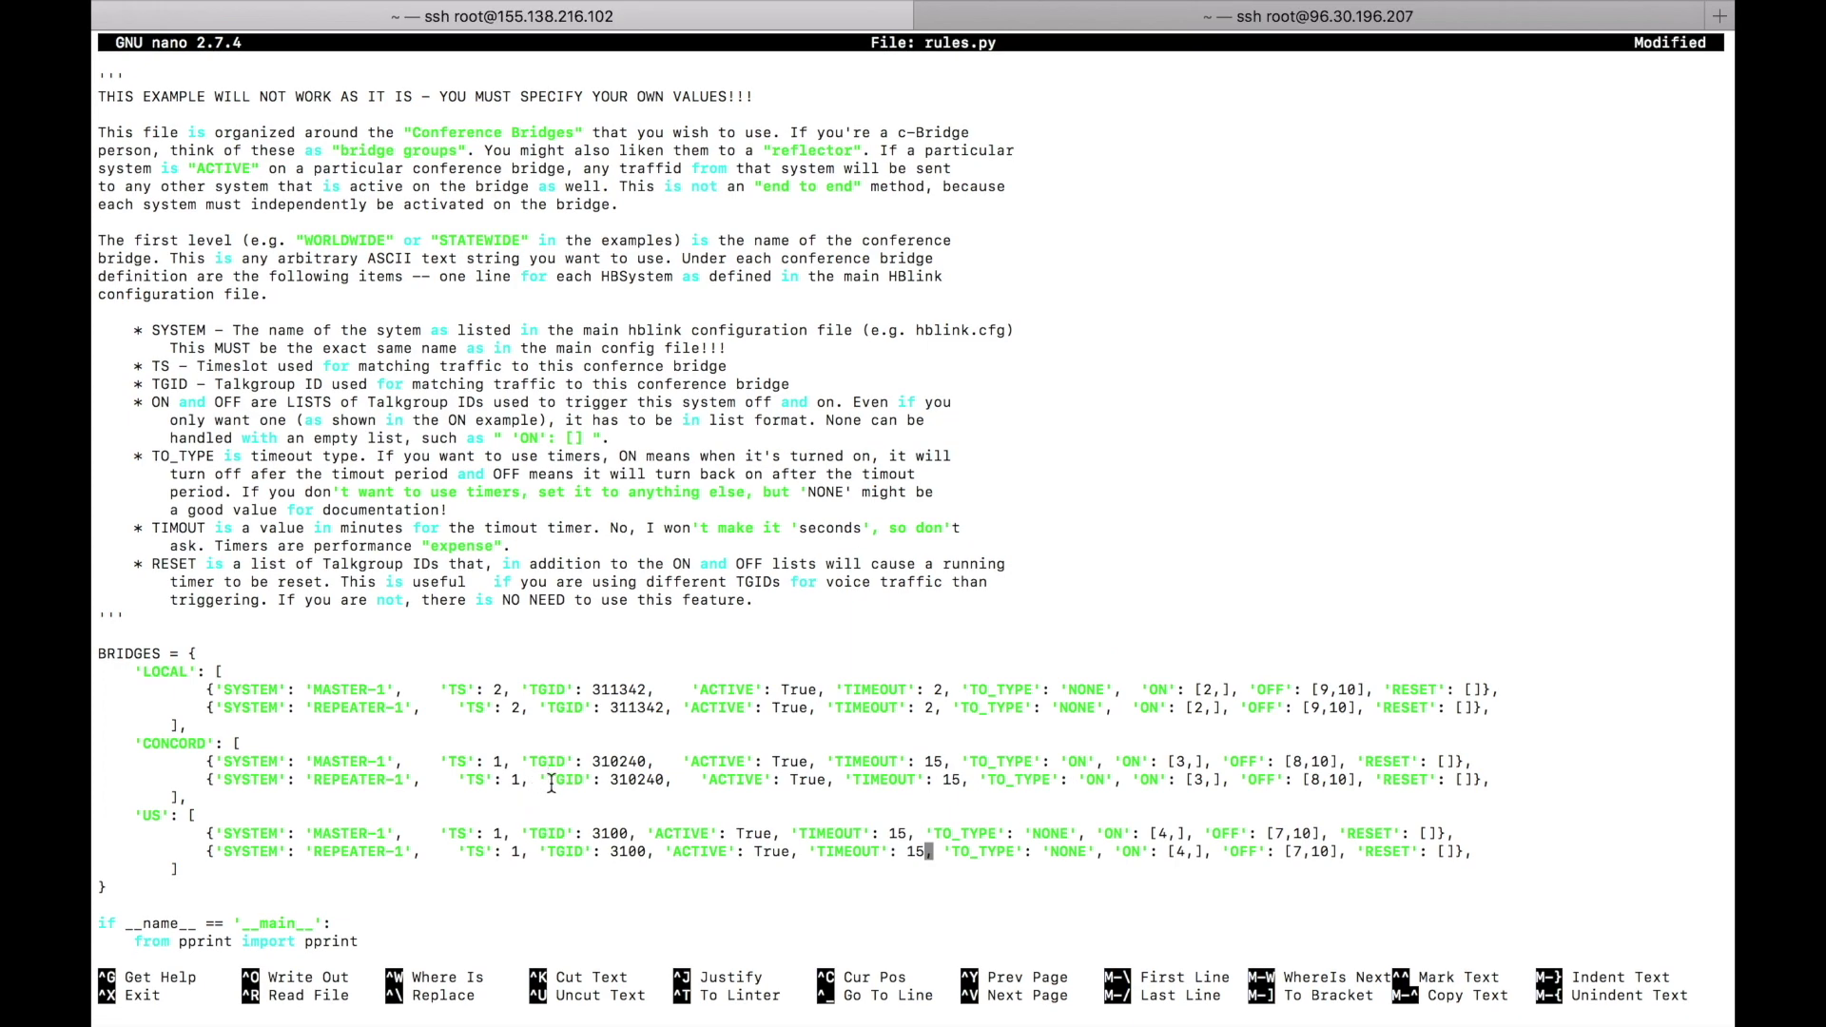
# Step: Exit nano and confirm saving the modified rules.py
pyautogui.hotkey('ctrl', 'x')
pyautogui.press('y')
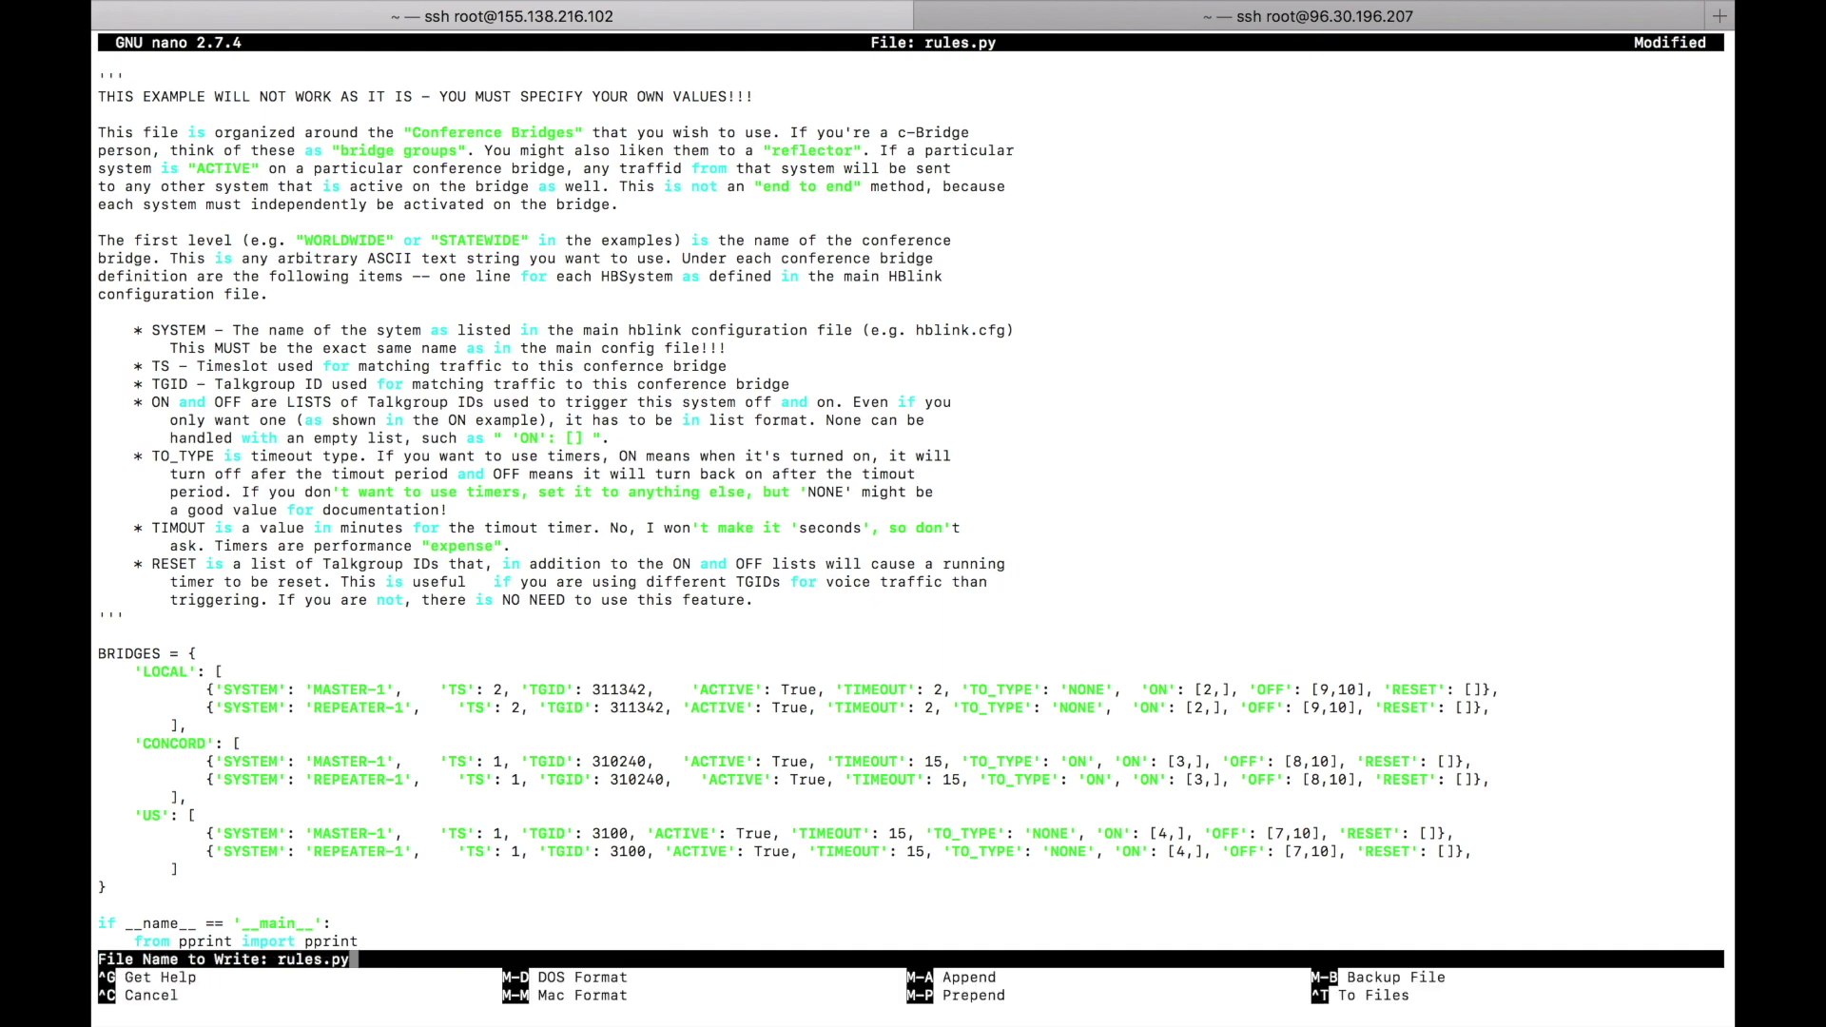